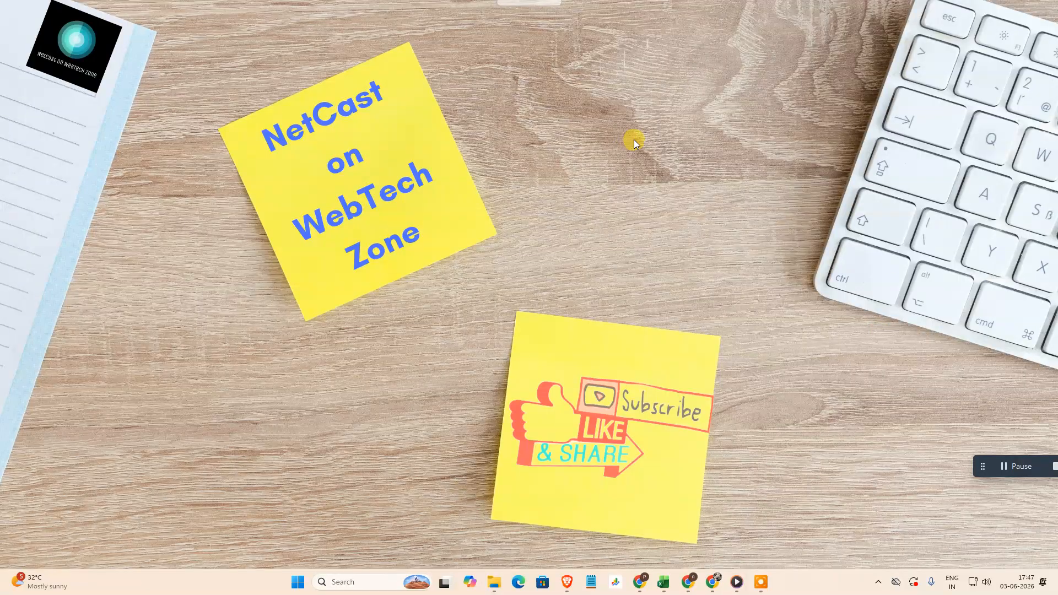
- Switch to Canva in the browser and create a new blank website design
click(688, 582)
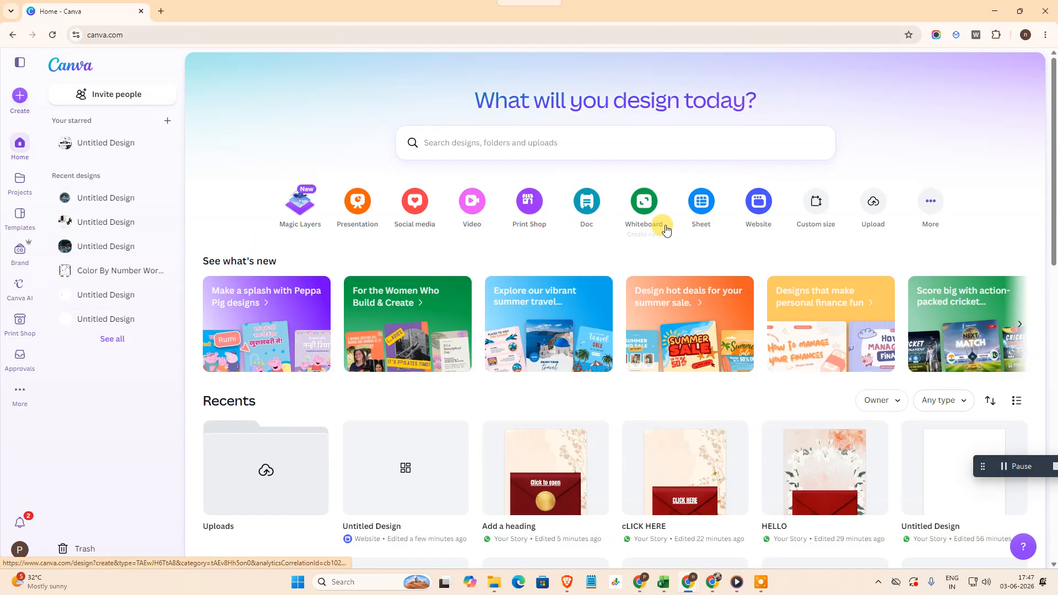
click(759, 215)
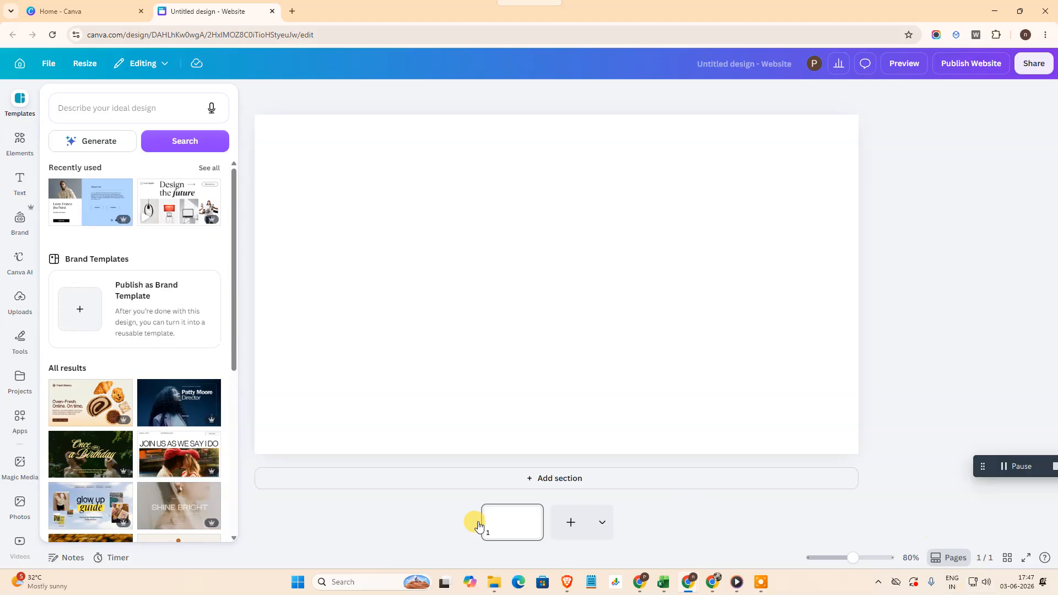
click(949, 558)
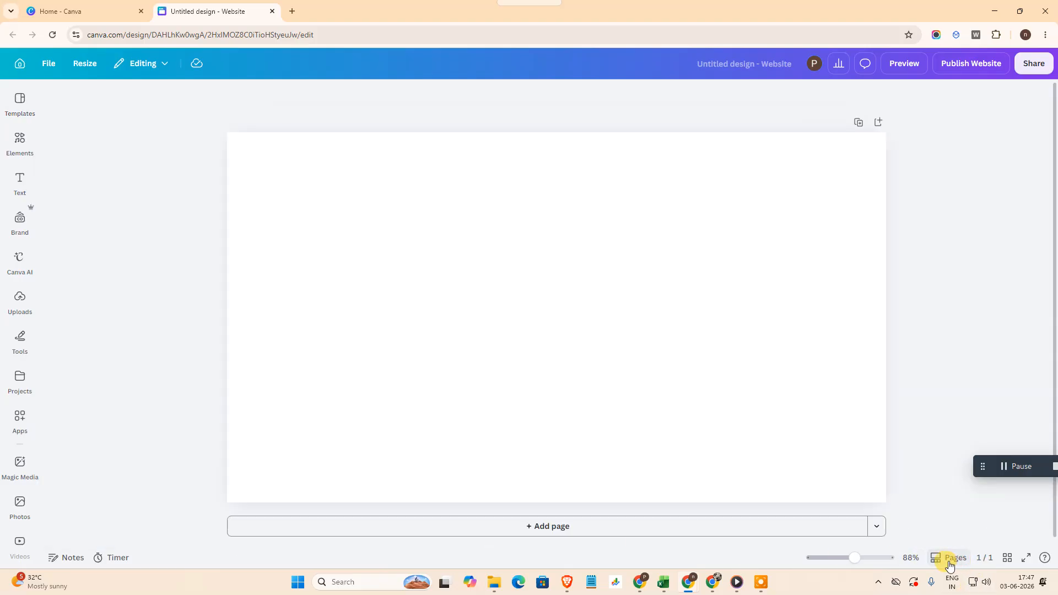
click(949, 558)
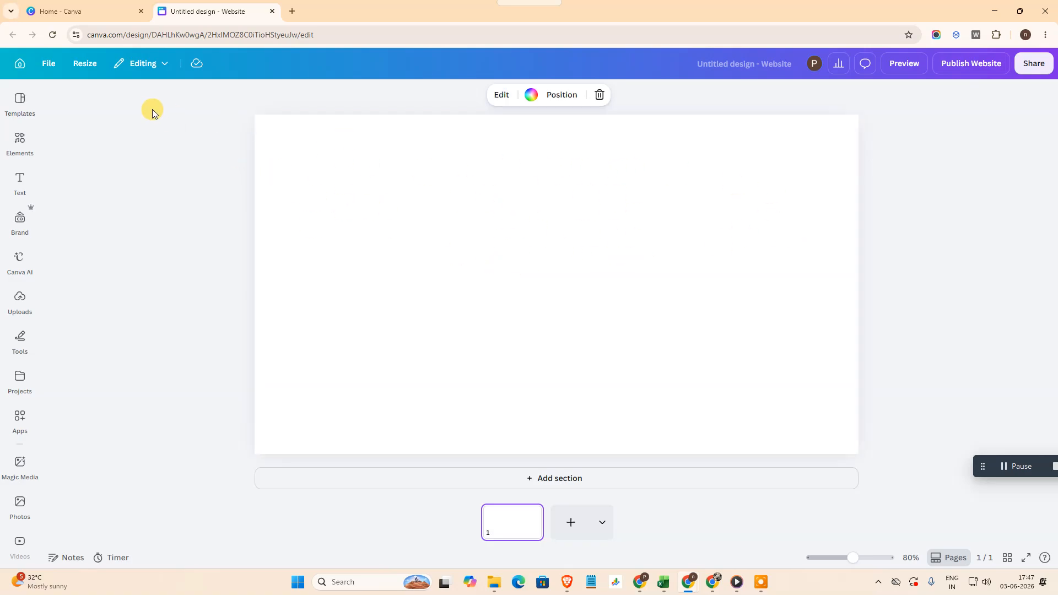
- Resize the design to a custom portrait size of 600 × 800 px and delete the original website page
click(86, 64)
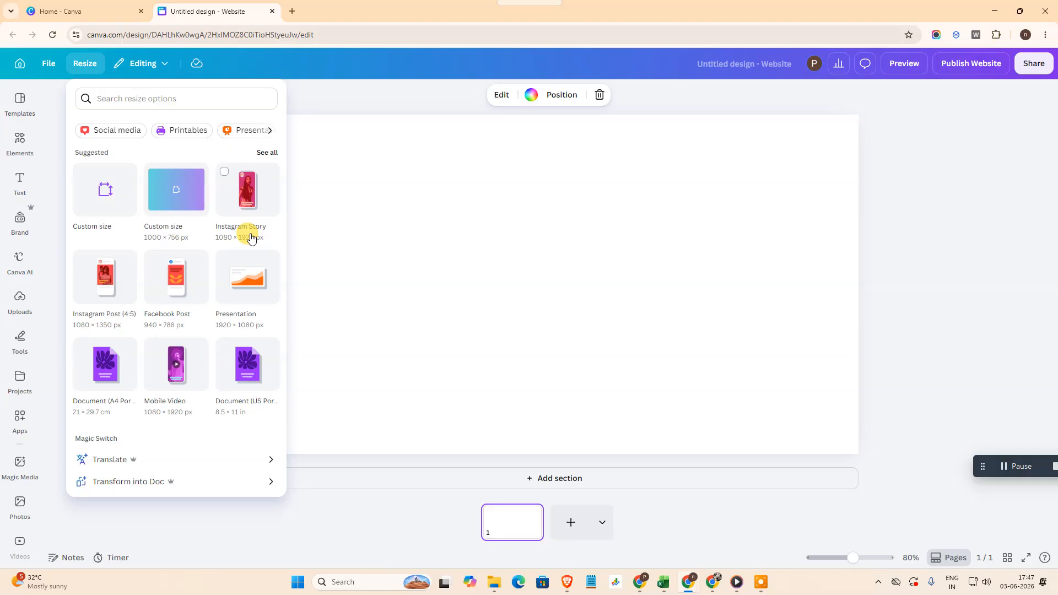
click(96, 204)
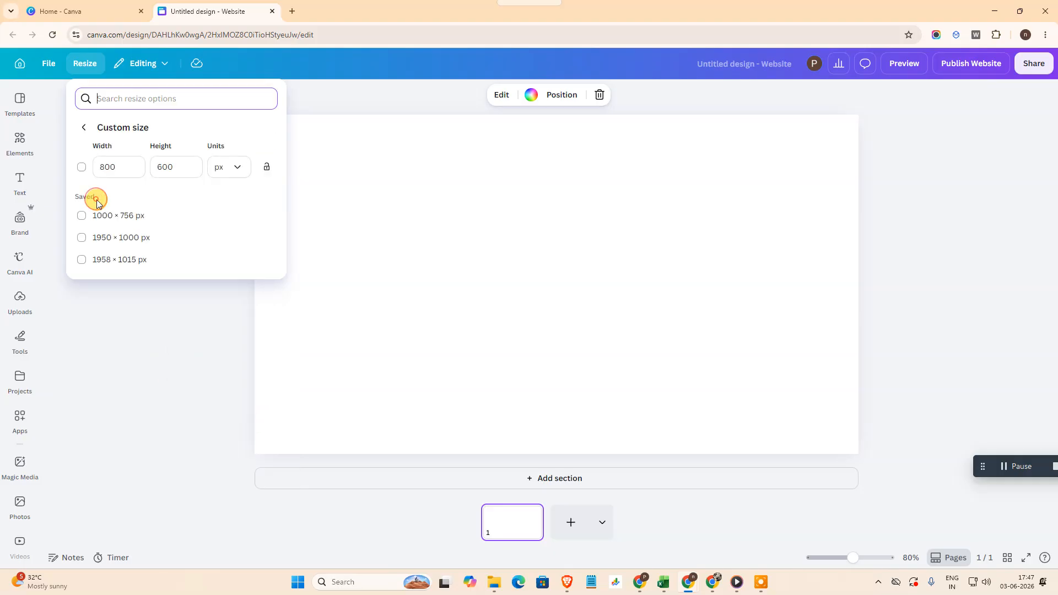
click(201, 165)
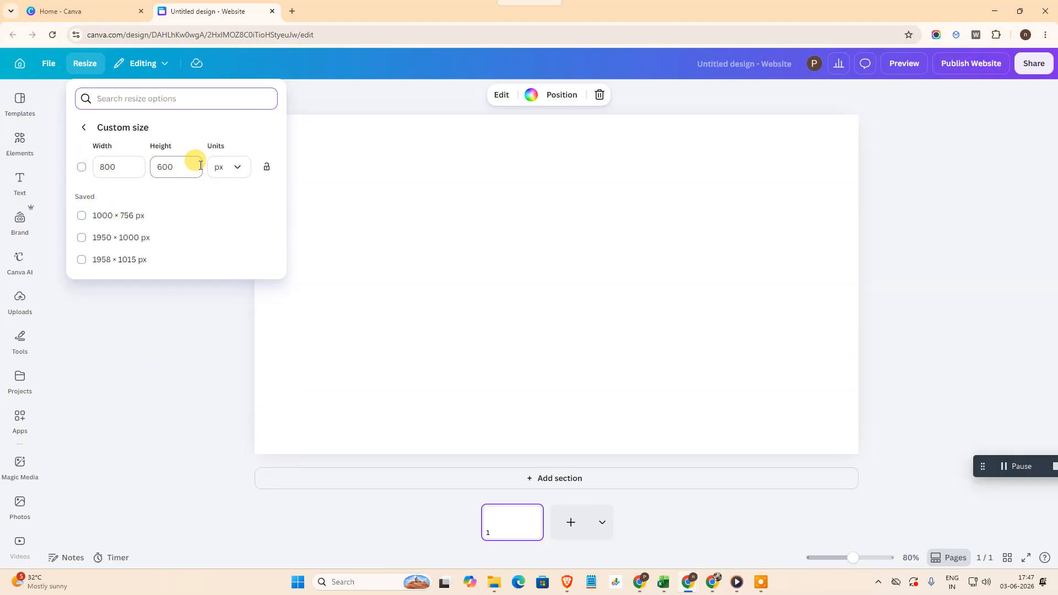
click(234, 169)
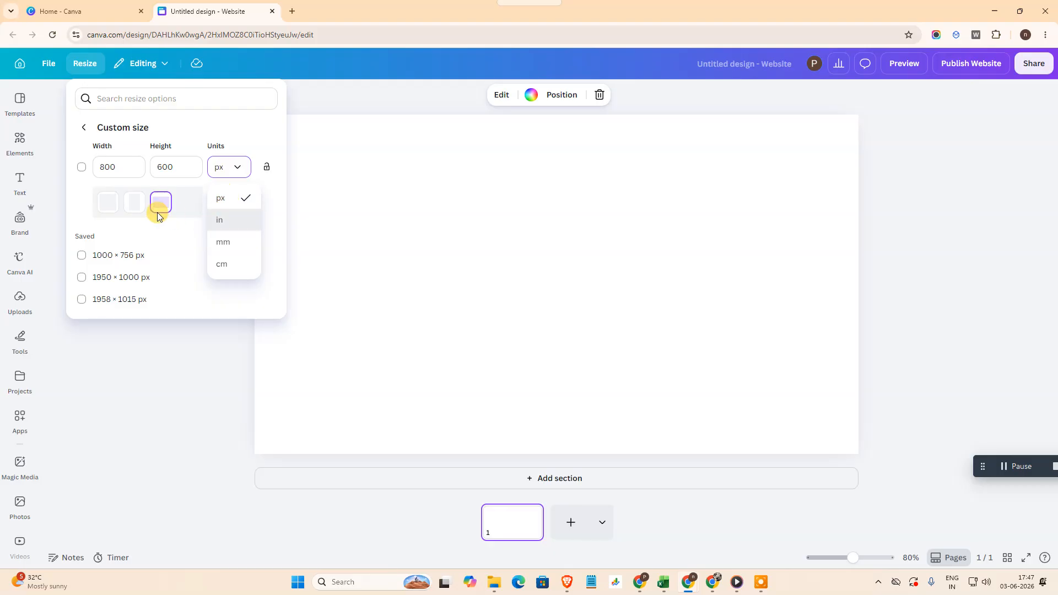
click(130, 202)
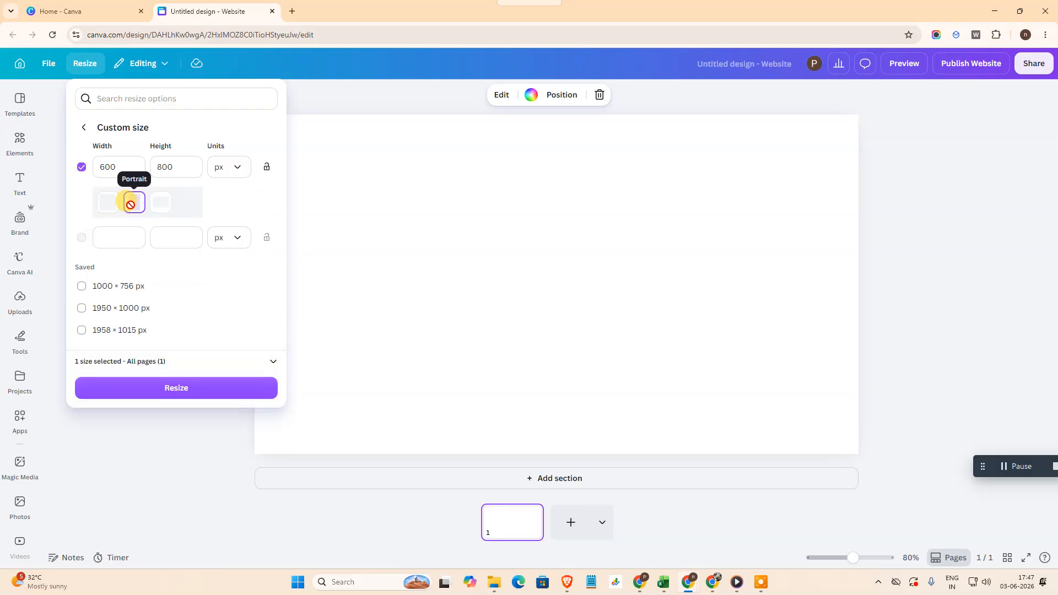
click(182, 392)
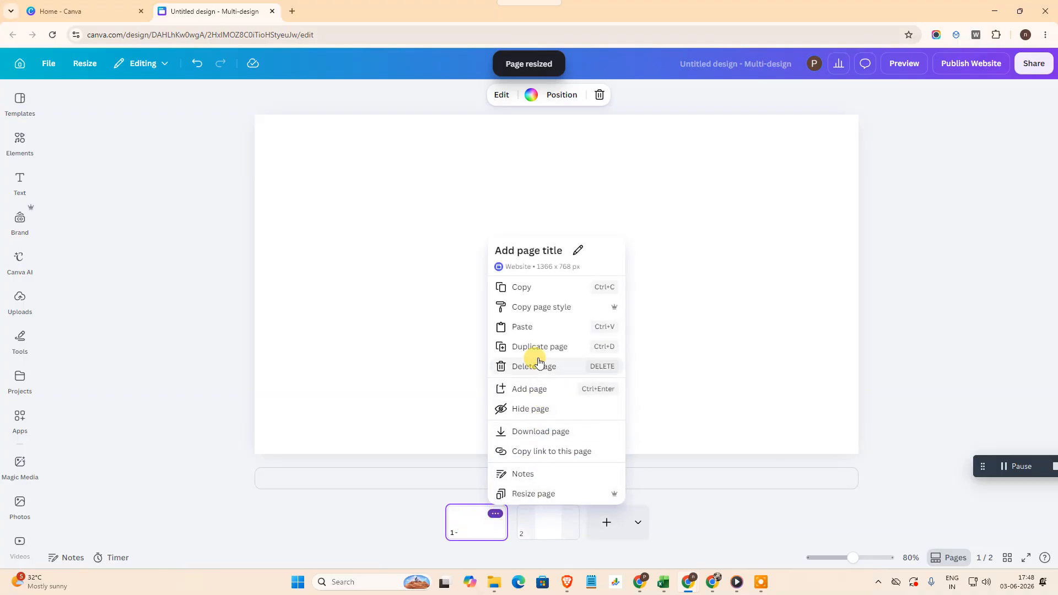
click(545, 367)
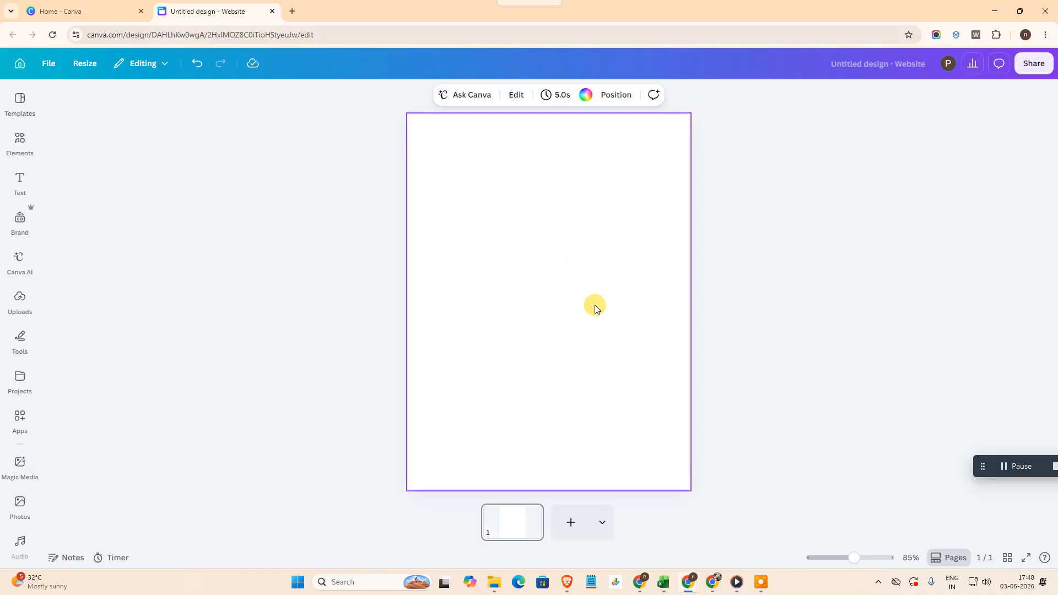
- Search the elements for "invitation backgrounds", add the cream floral graphic with gold flecks and set it as the page background
click(19, 145)
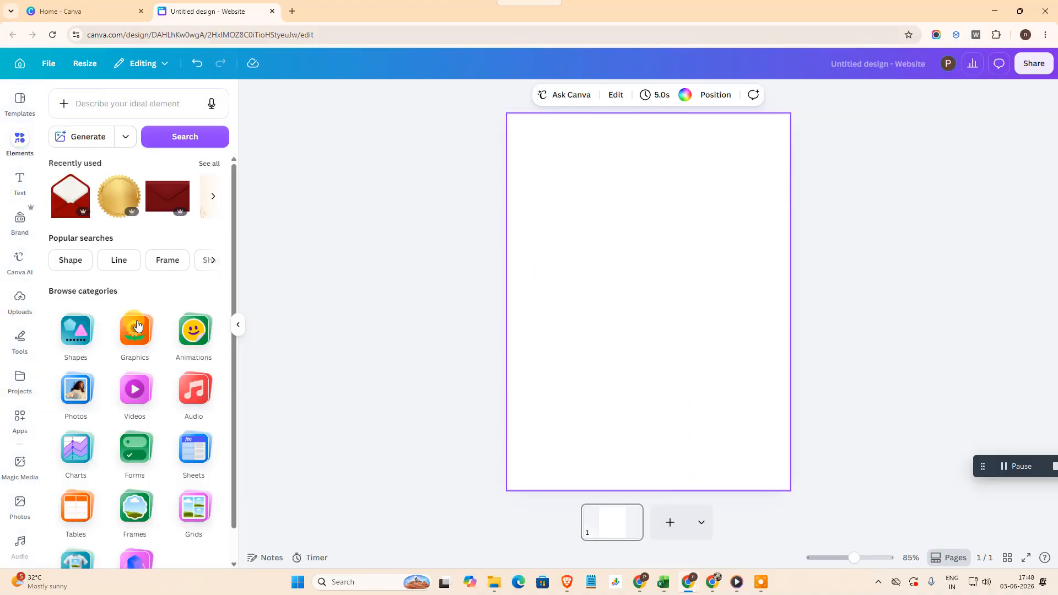
click(83, 104)
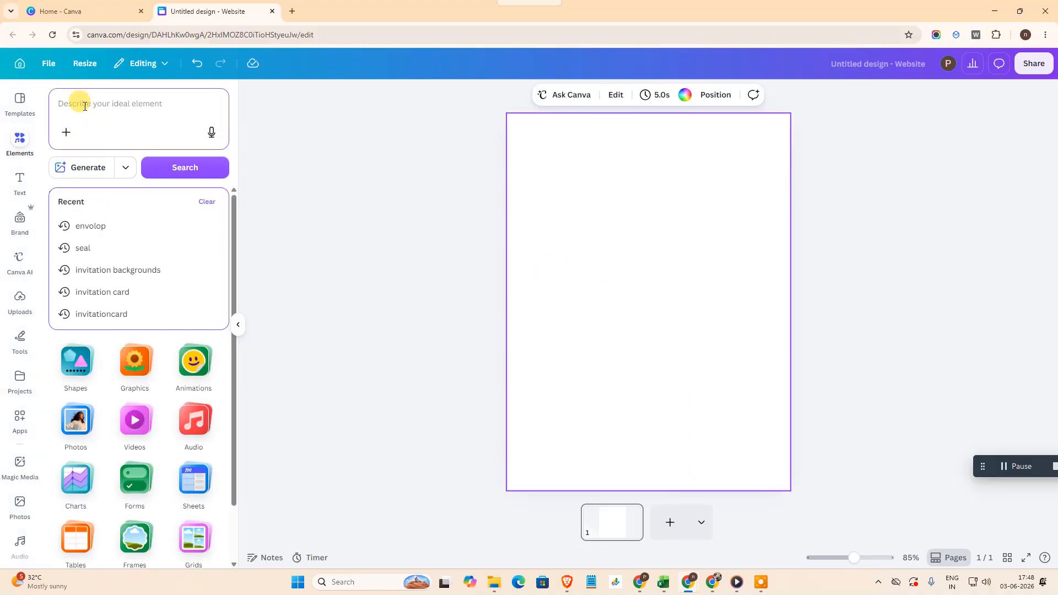
click(138, 268)
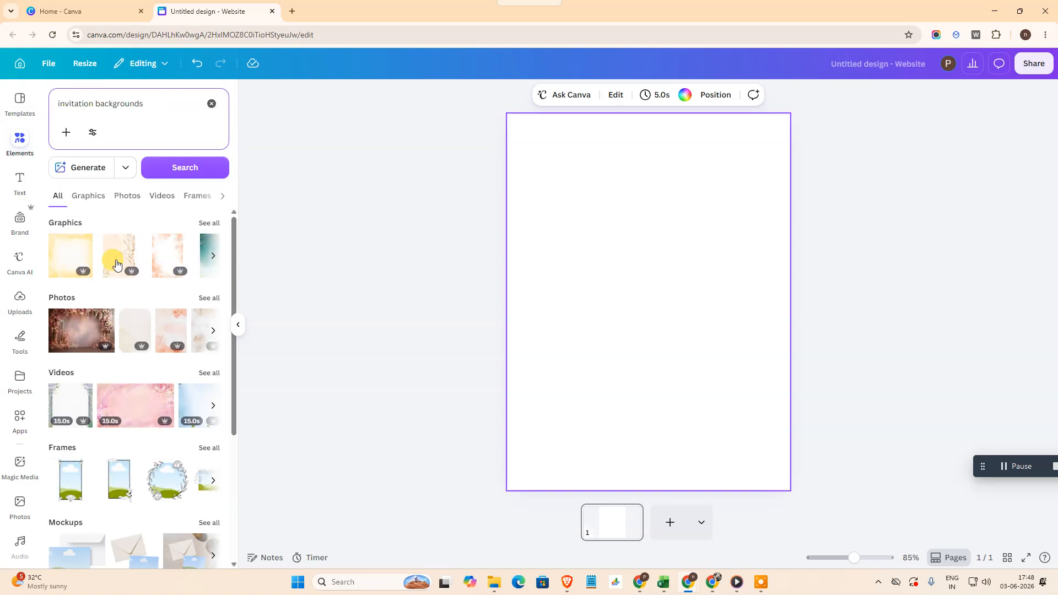
click(108, 259)
right_click(610, 260)
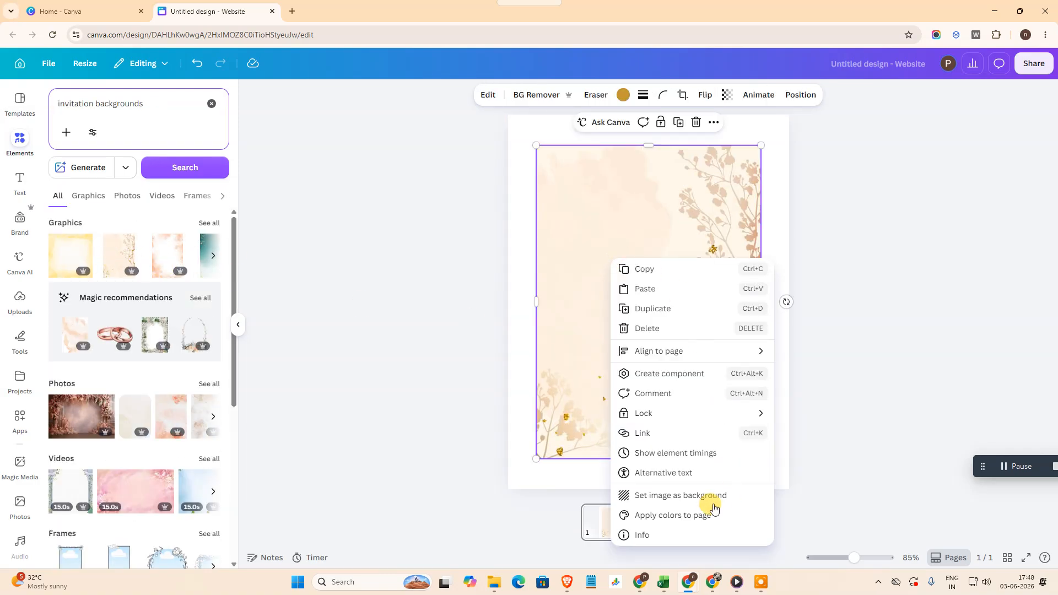
click(678, 495)
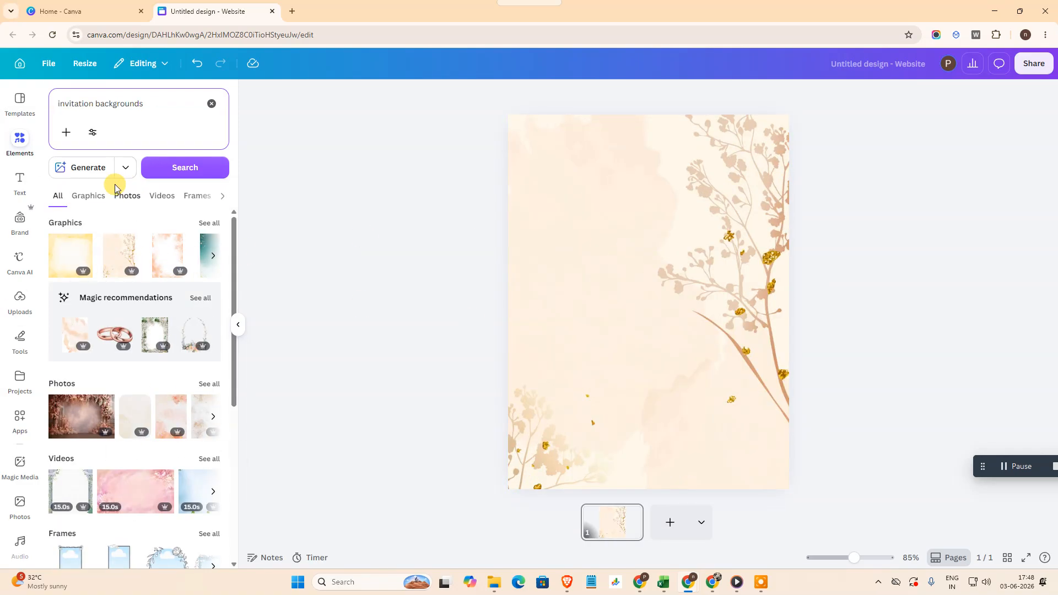
scroll(138, 303, down, 5)
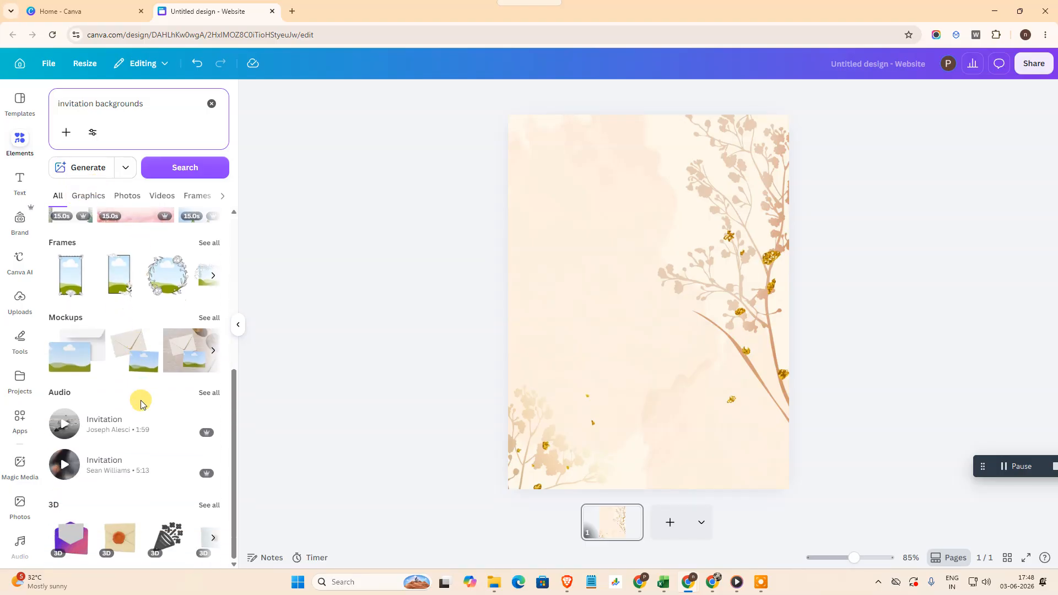
scroll(125, 363, up, 4)
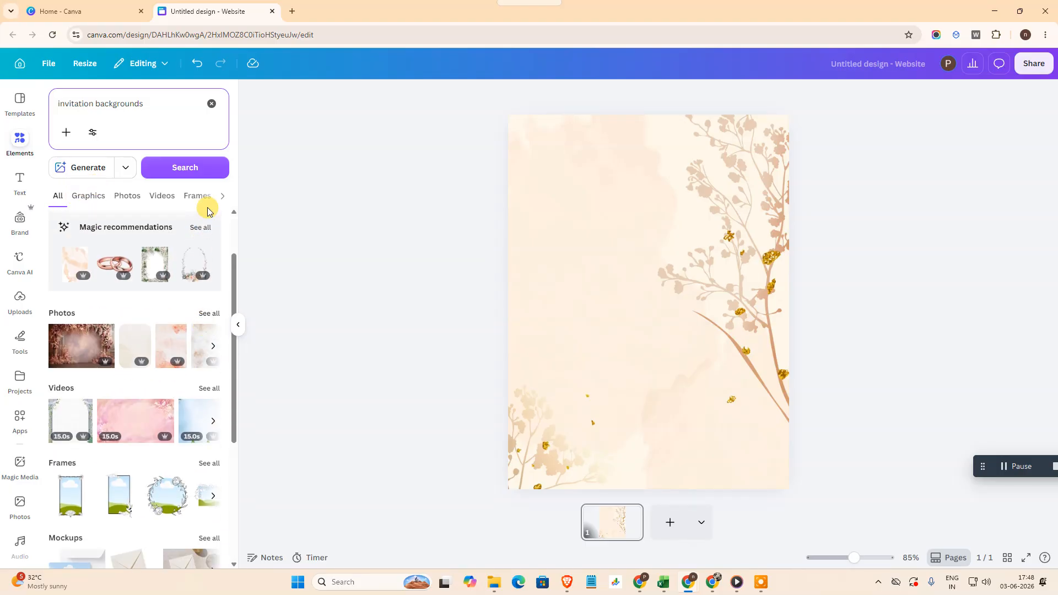
click(89, 200)
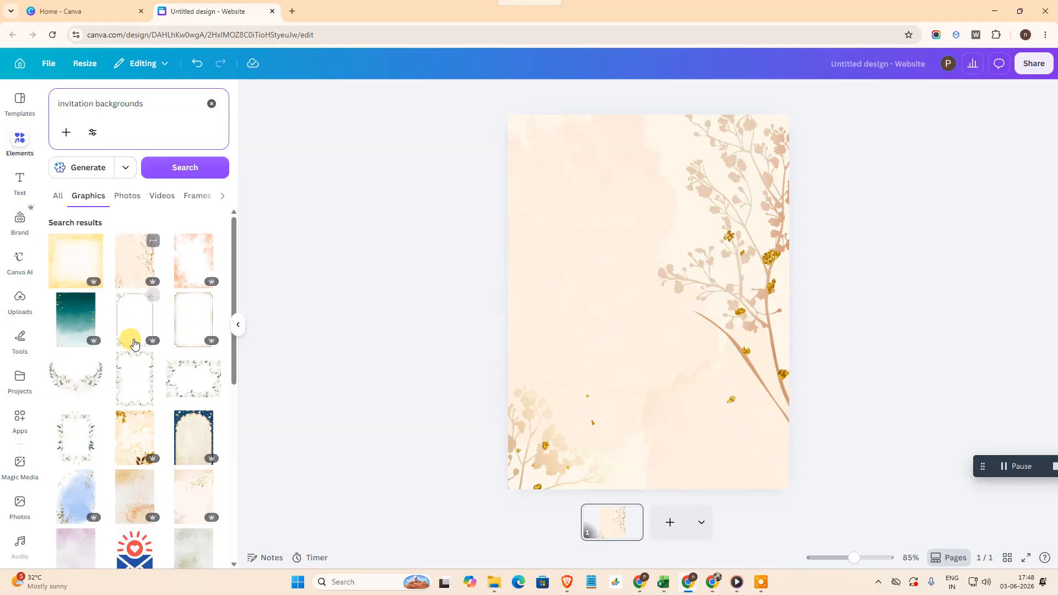
scroll(60, 415, down, 2)
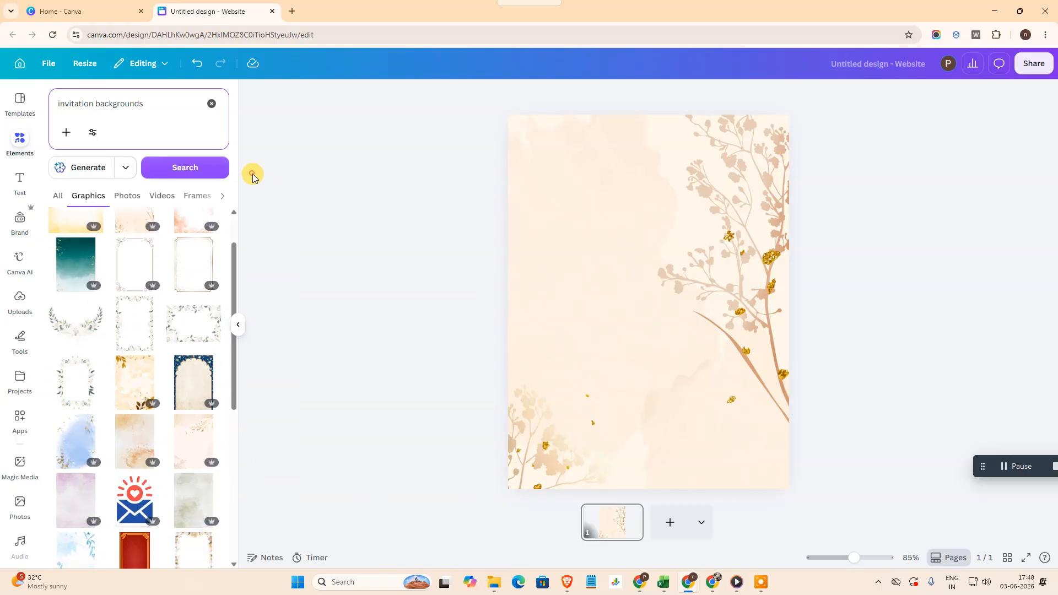
- Search the graphics for "envolop", add the closed dark red envelope and enlarge it slightly at the page's centre
click(20, 141)
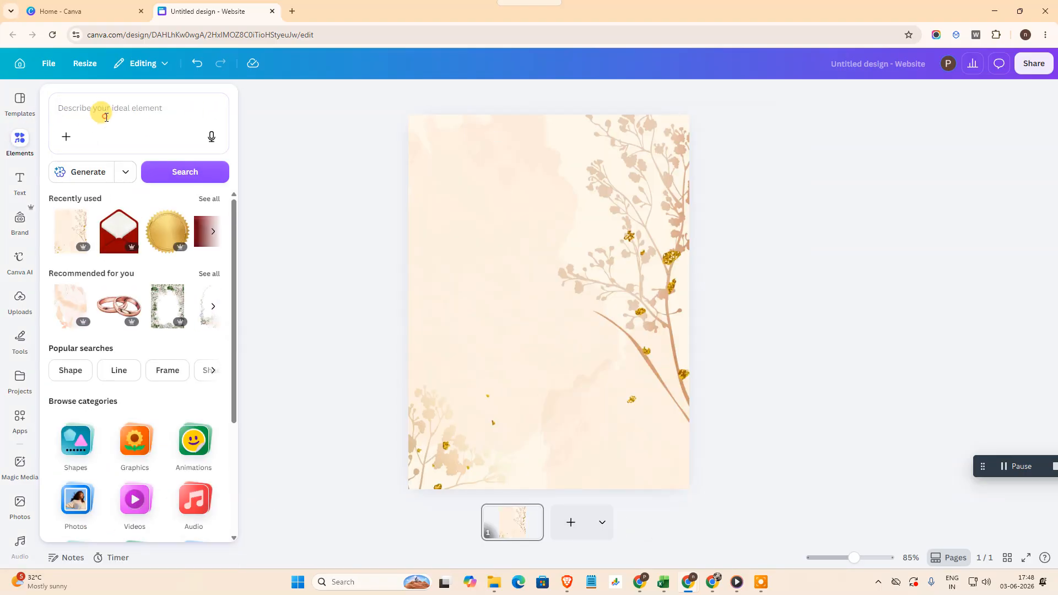
click(99, 110)
click(110, 258)
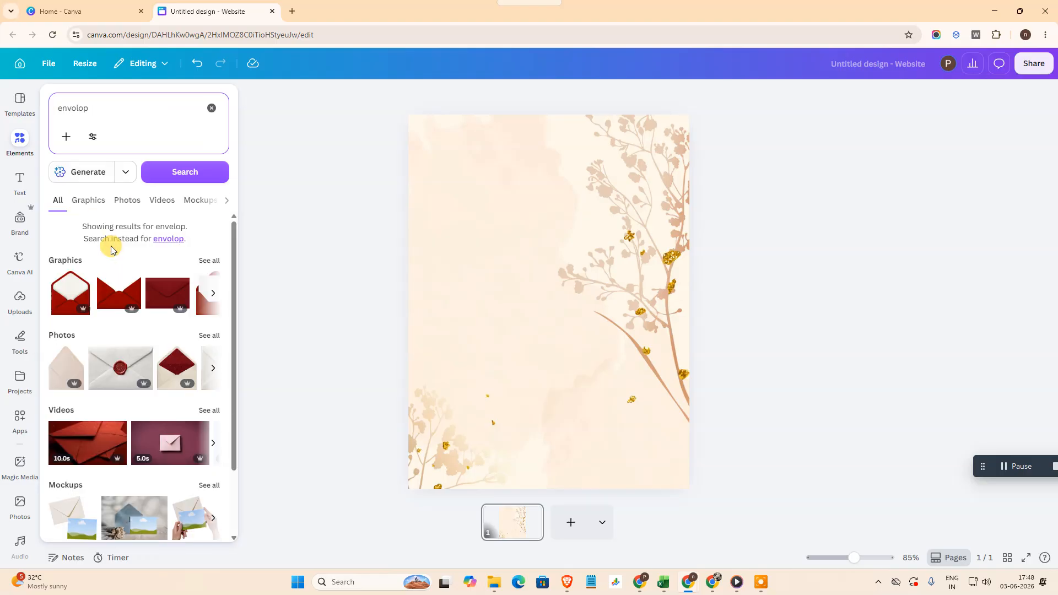
click(88, 200)
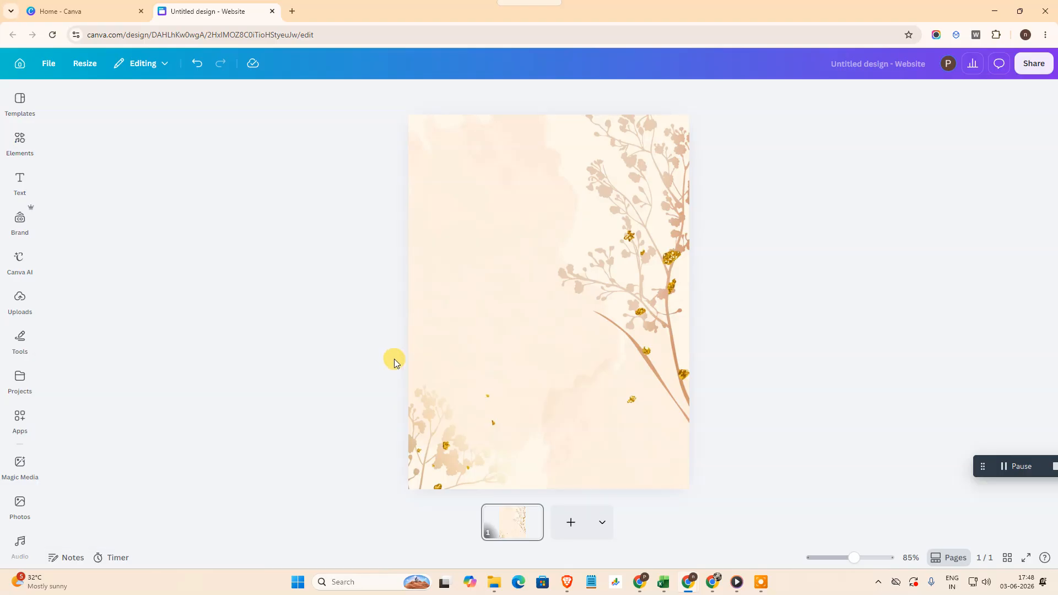
click(19, 145)
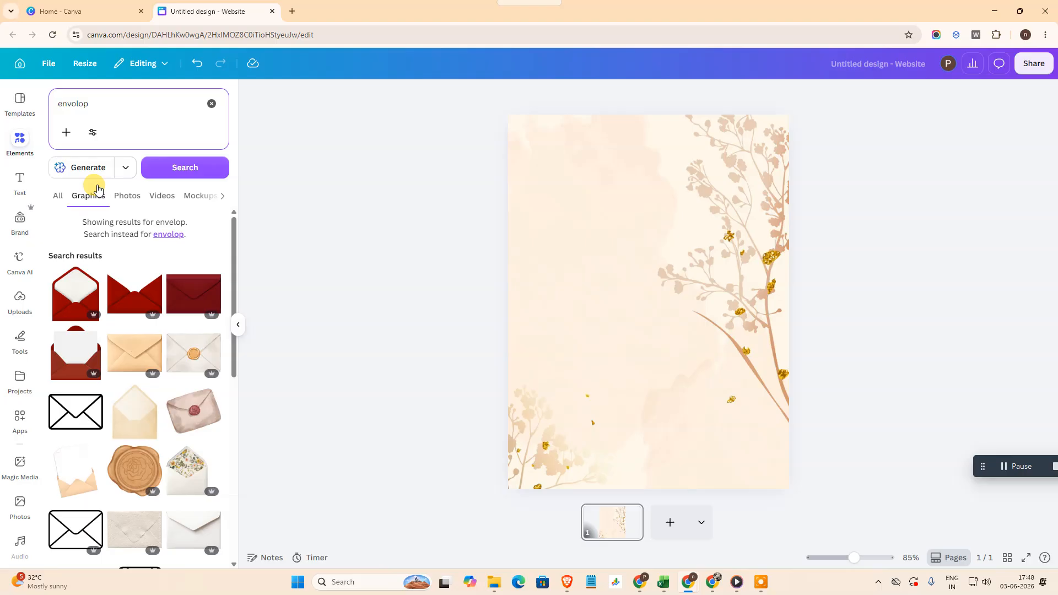
scroll(91, 372, down, 2)
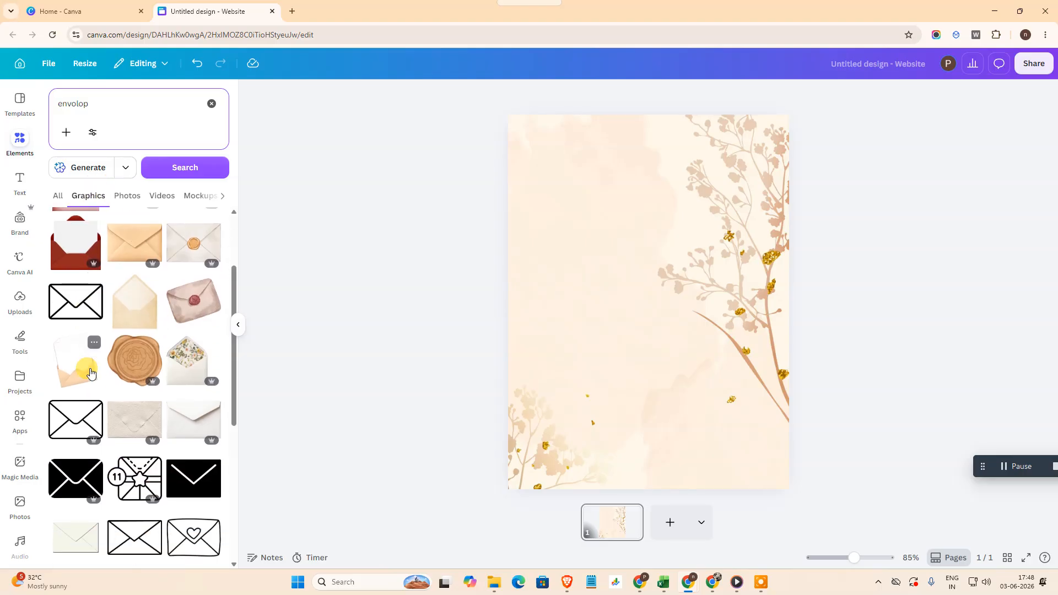
scroll(91, 373, up, 2)
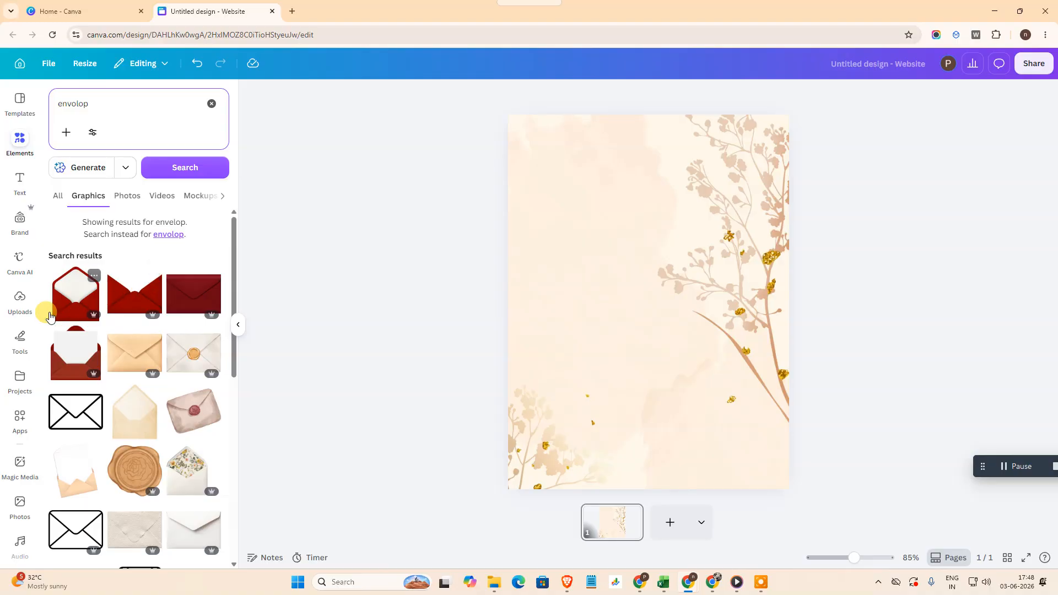
click(190, 298)
drag(607, 307, 597, 298)
drag(753, 372, 770, 384)
drag(702, 318, 702, 324)
- Search the graphics for "seal" and add the gold wax seal, discarding the red wax seal tried first
click(114, 100)
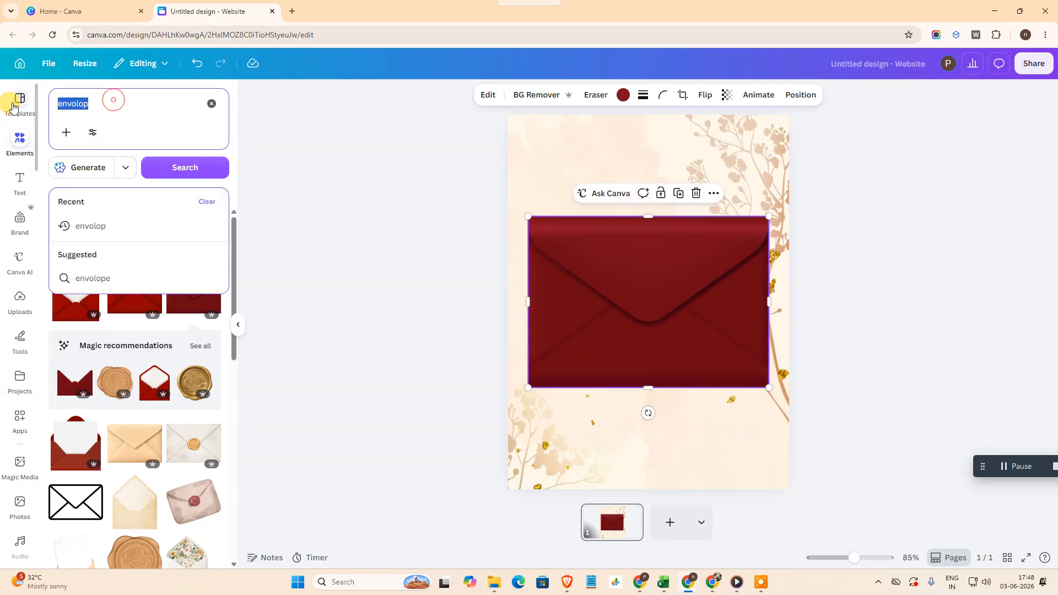
key(BackSpace)
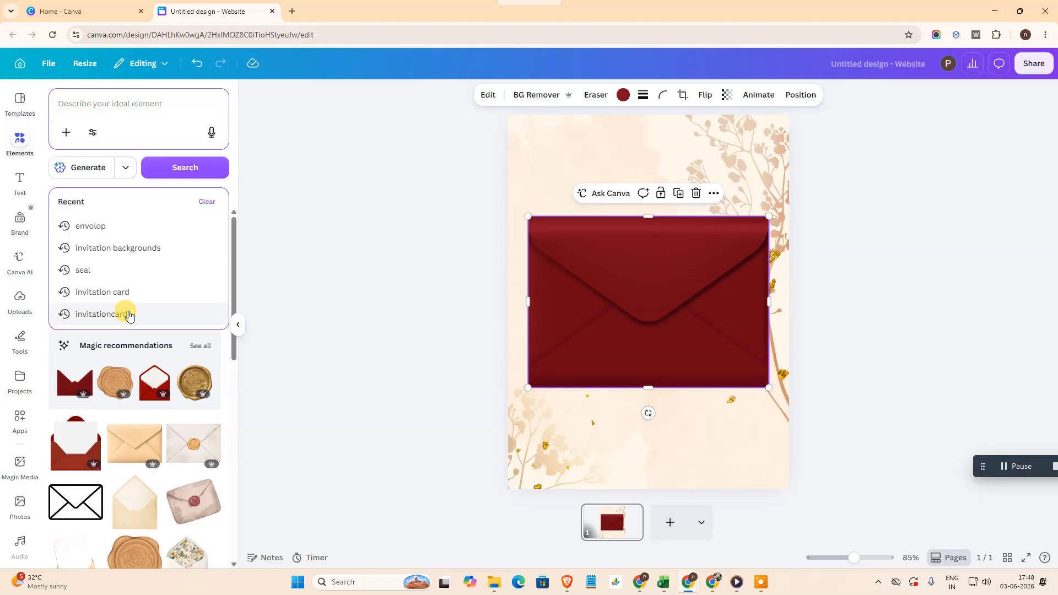
click(106, 272)
click(76, 261)
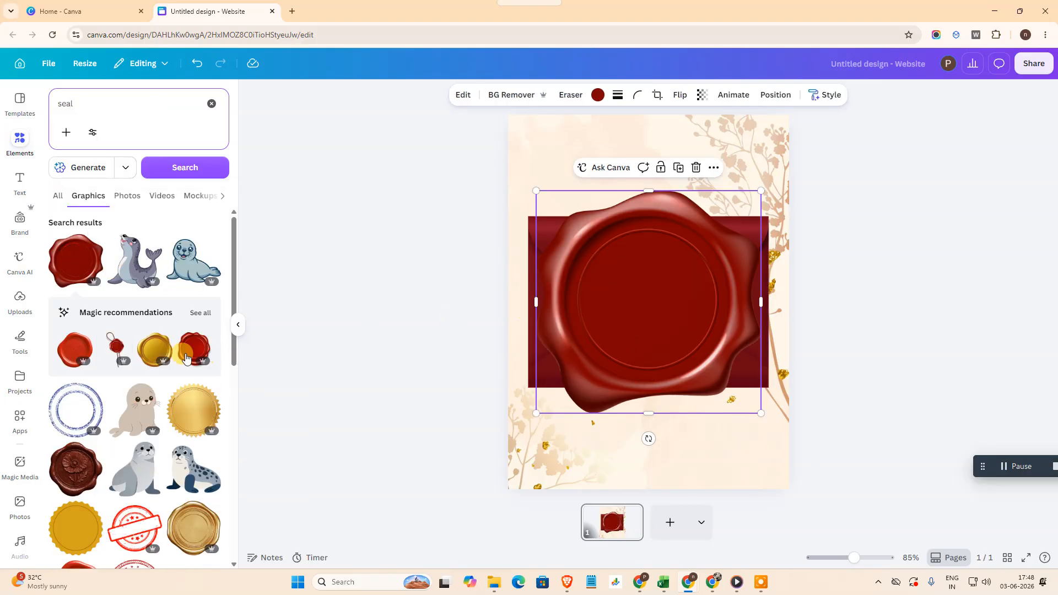
key(Delete)
click(162, 351)
- Shrink the gold wax seal and centre it horizontally over the tip of the envelope's flap
drag(762, 193, 660, 343)
drag(635, 404, 685, 362)
drag(656, 330, 663, 334)
drag(610, 356, 618, 347)
drag(667, 297, 663, 300)
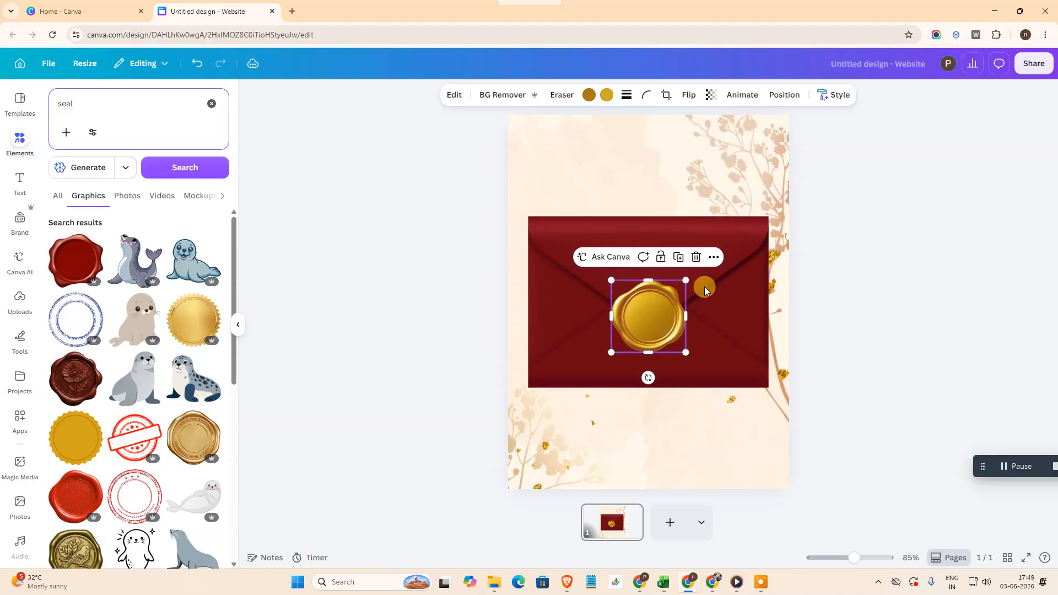
drag(660, 329, 659, 325)
click(568, 341)
click(655, 310)
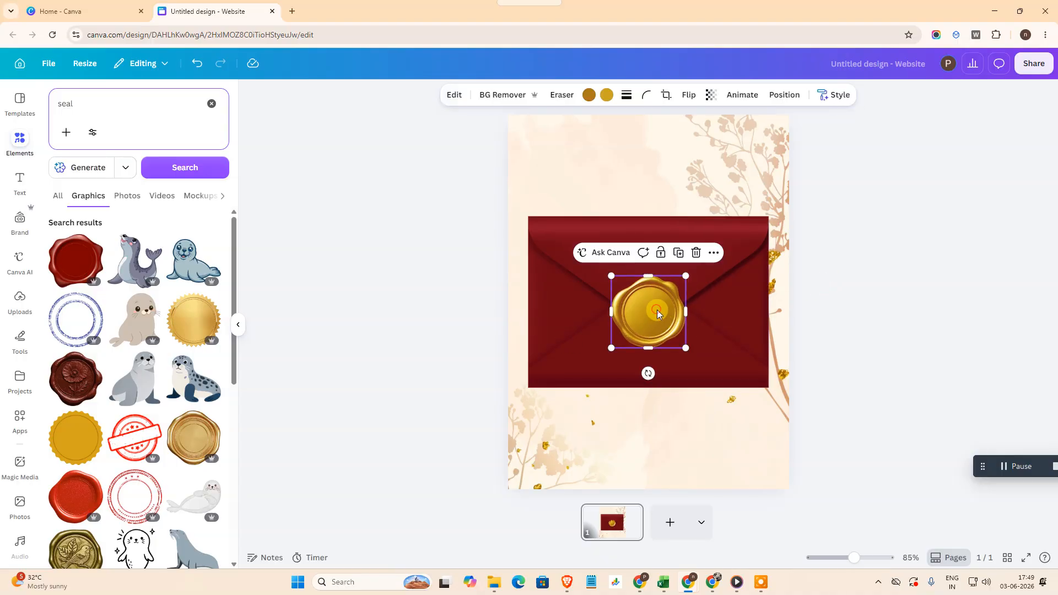
- Add a heading text and place it on the envelope's flap just above the gold seal
click(20, 180)
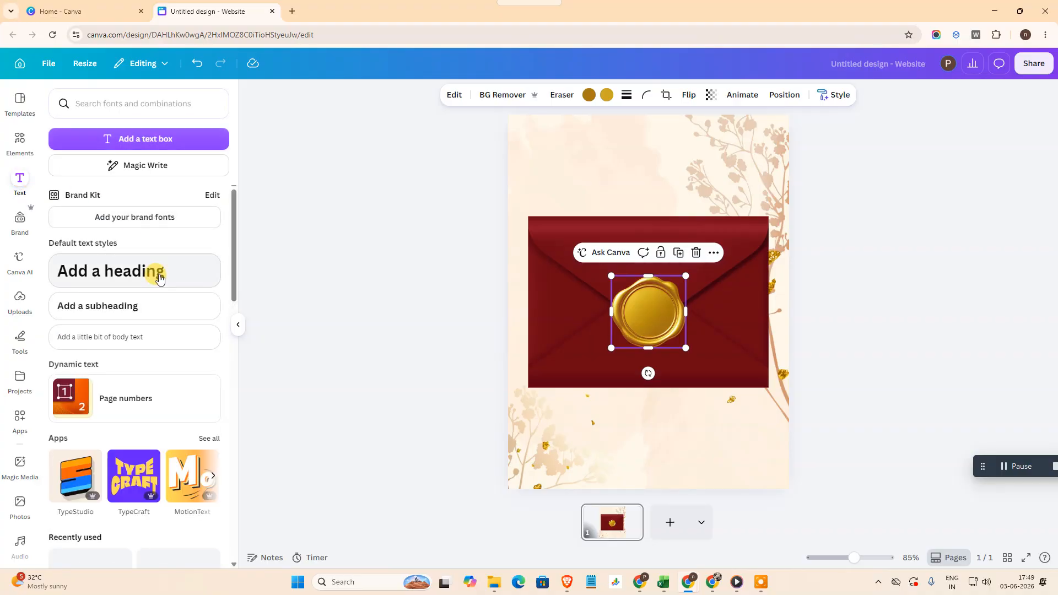
click(148, 271)
drag(680, 306, 675, 253)
- Replace the heading's placeholder text with "TAP TO OPEN" in capitals
double_click(676, 253)
key(BackSpace)
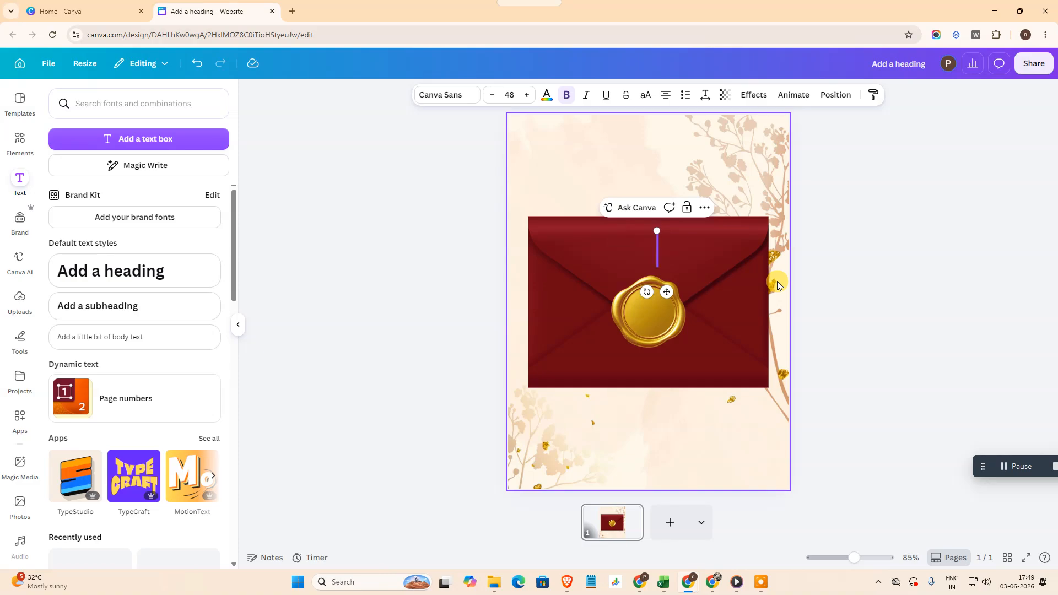
text(tap to)
key(BackSpace)
key(BackSpace)
key(BackSpace)
key(BackSpace)
key(BackSpace)
key(BackSpace)
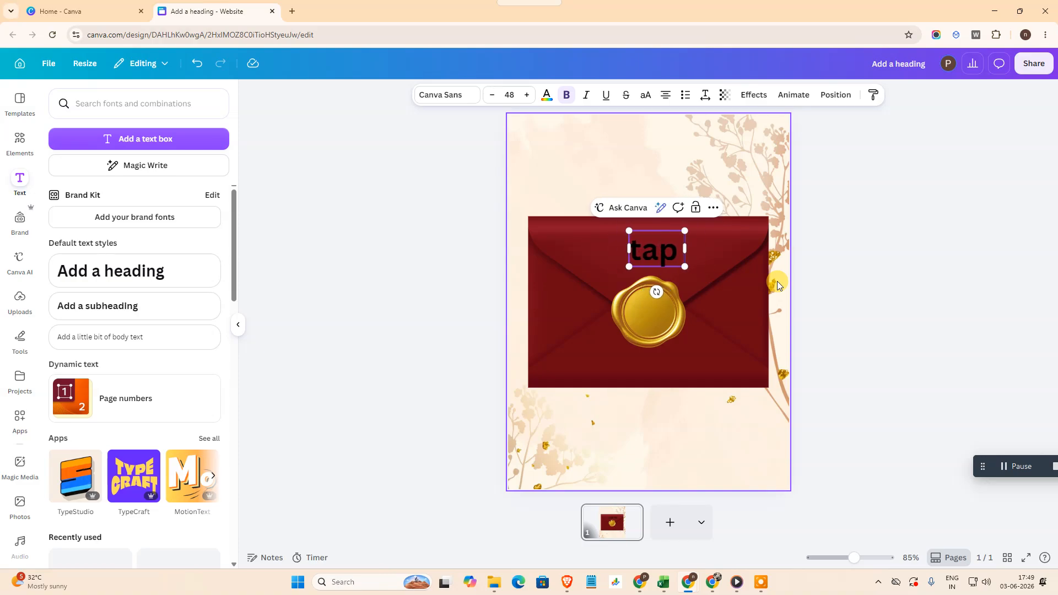
text(TAP TO OPEN)
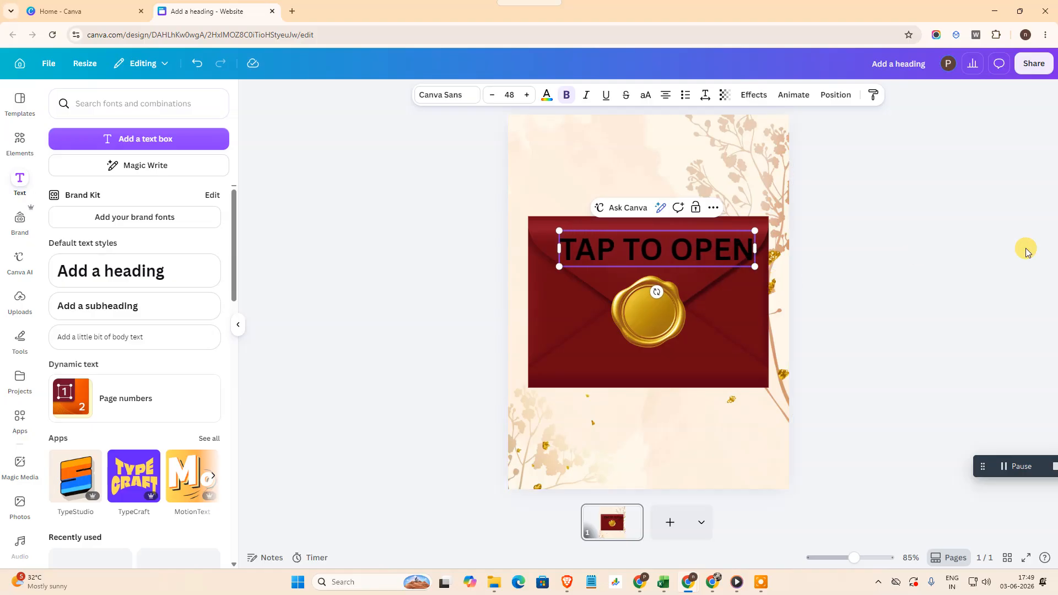
- Shrink the "TAP TO OPEN" text to about 31.1 pt and centre it on the flap above the seal
click(990, 272)
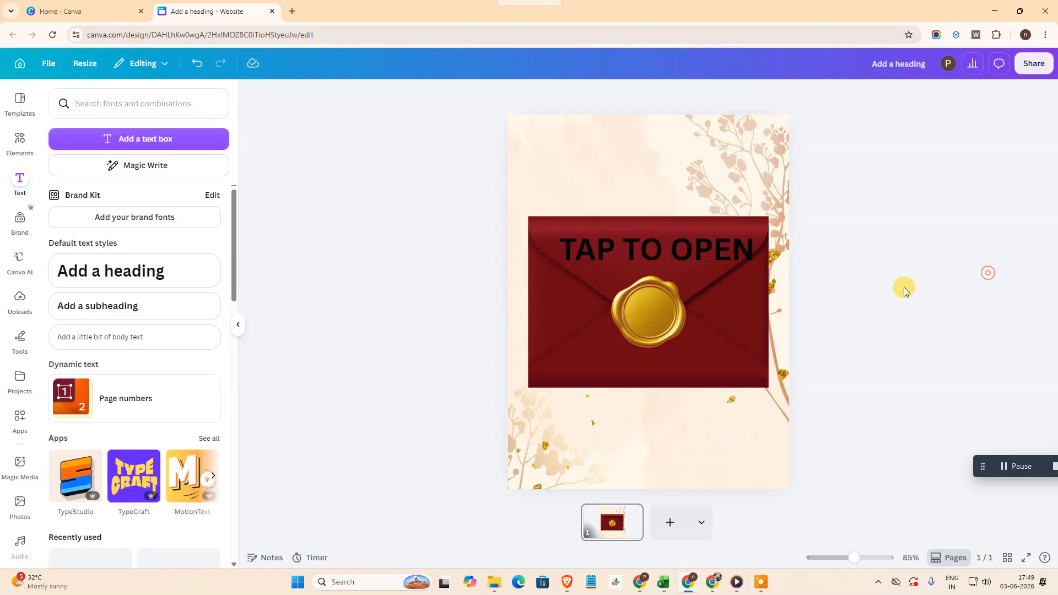
click(754, 238)
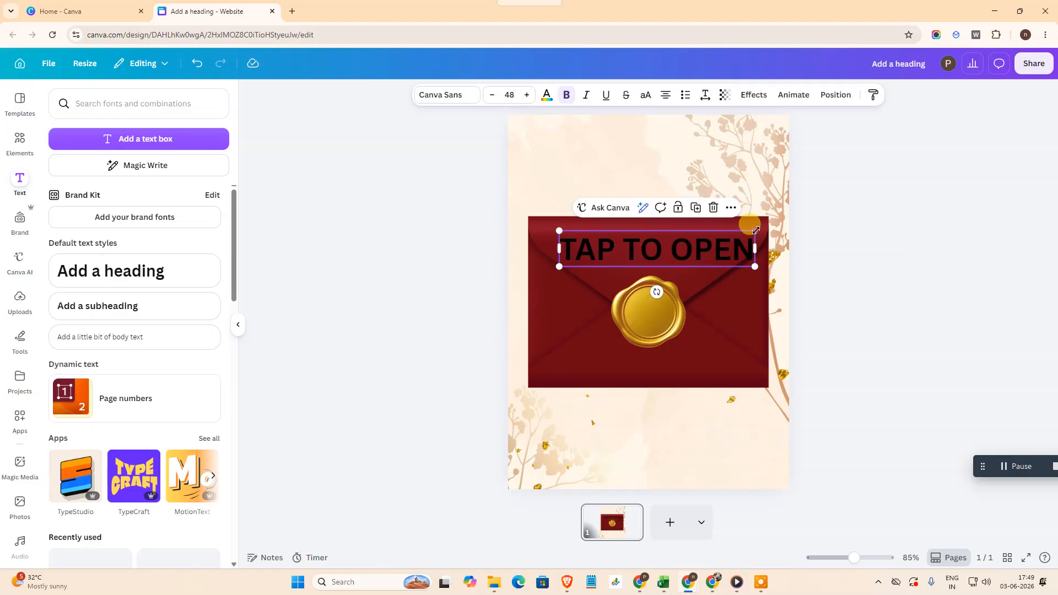
drag(757, 230, 687, 244)
drag(616, 256, 643, 253)
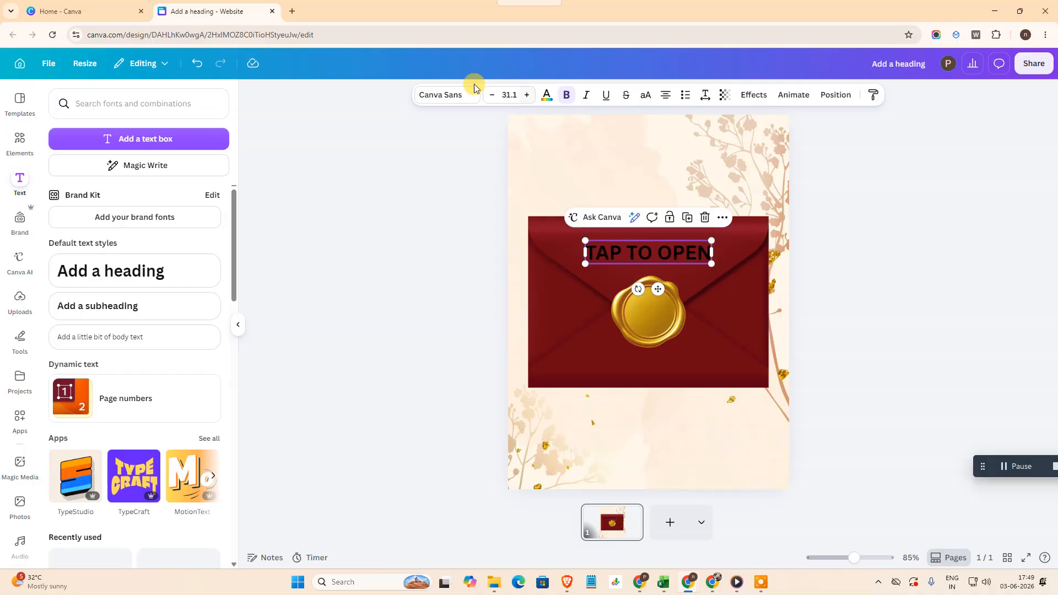
- Set the "TAP TO OPEN" text in the Anton font and colour it white
click(448, 106)
click(94, 278)
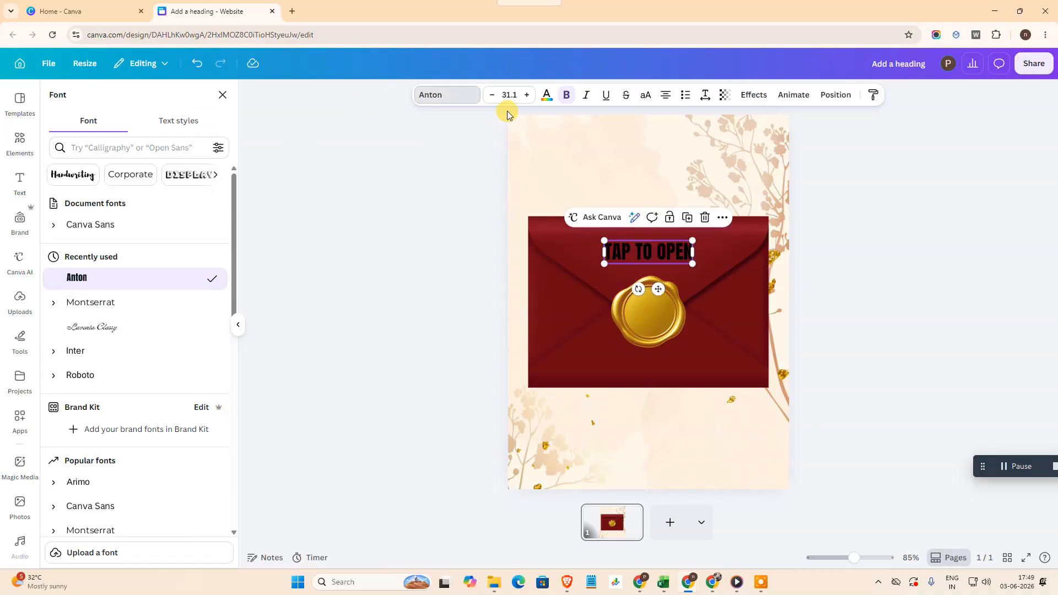
click(542, 96)
click(59, 217)
click(457, 312)
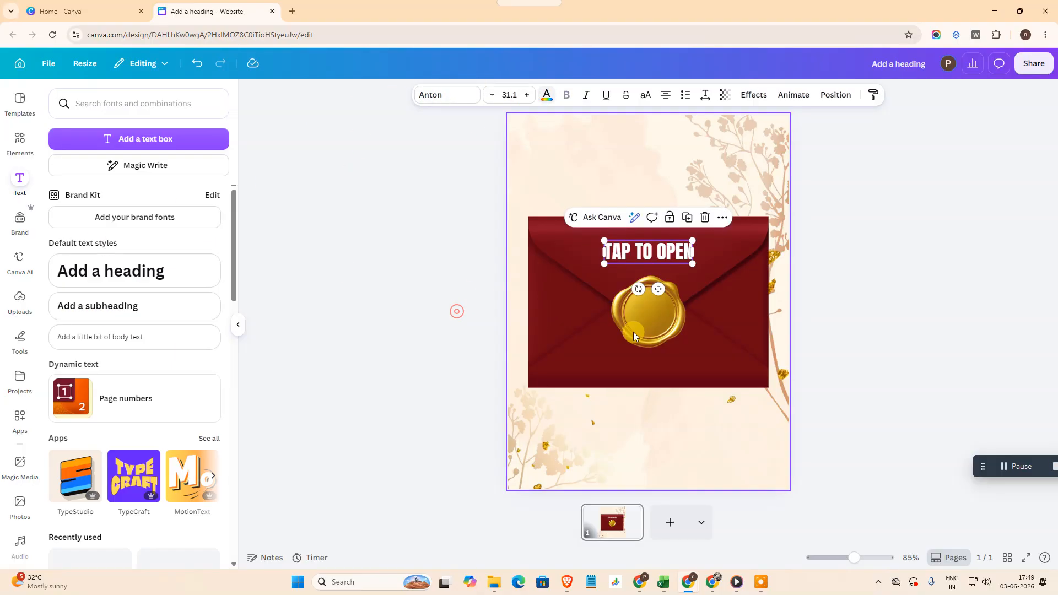
click(872, 282)
click(642, 247)
click(842, 279)
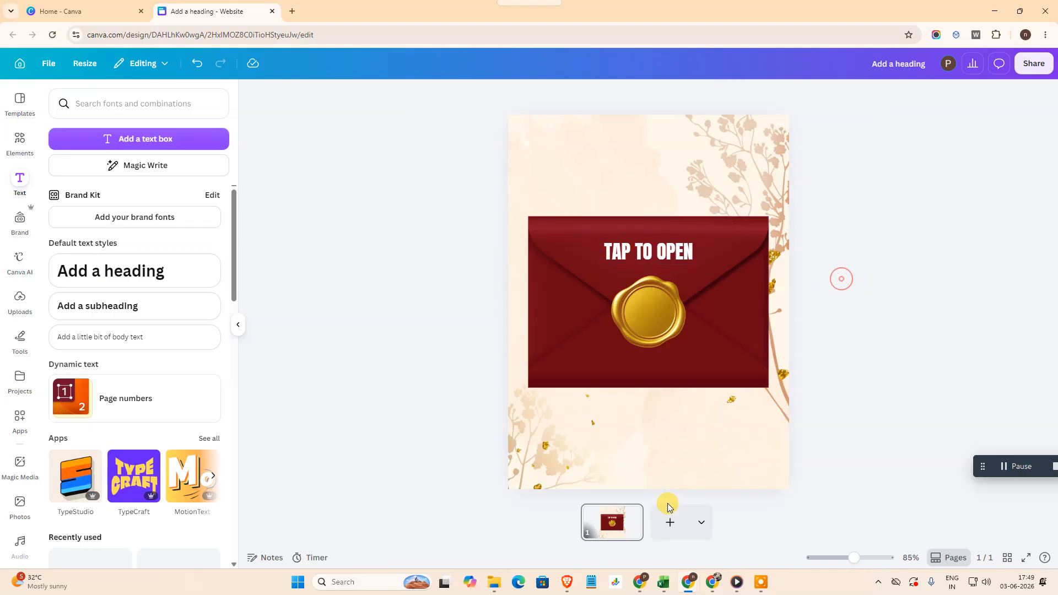
- Duplicate the envelope page to create a second page
click(610, 525)
click(632, 514)
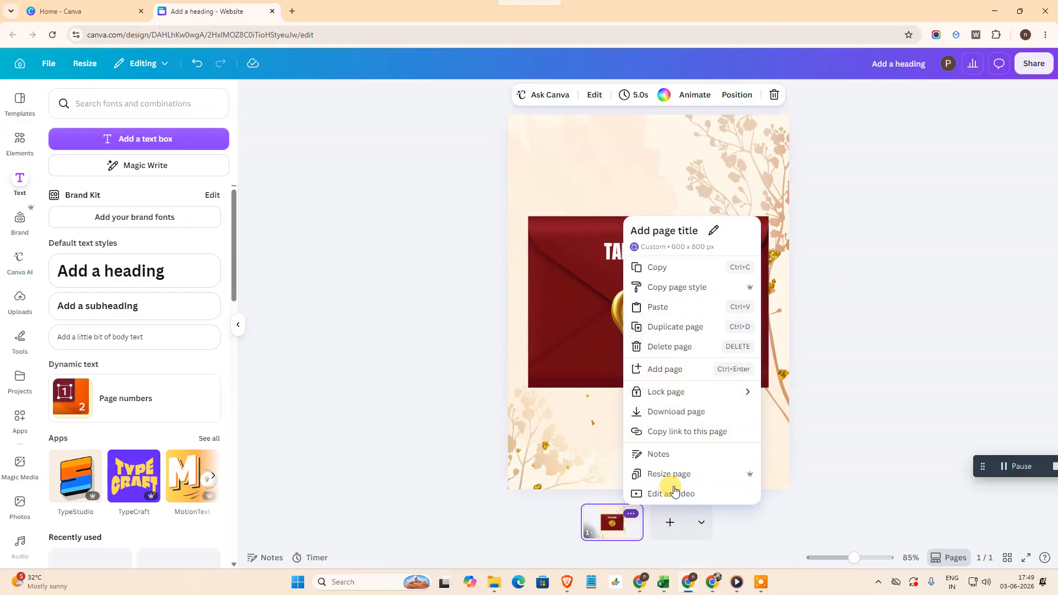
click(703, 327)
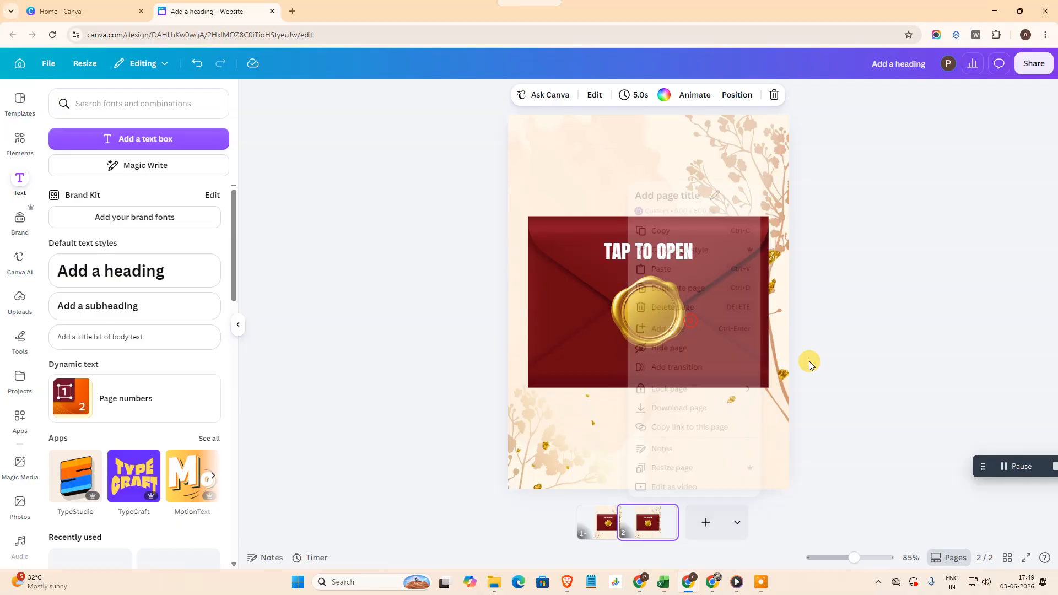
click(565, 532)
click(736, 339)
- On page 2, delete the "TAP TO OPEN" text and move the gold seal to the page's lower-left corner
click(637, 249)
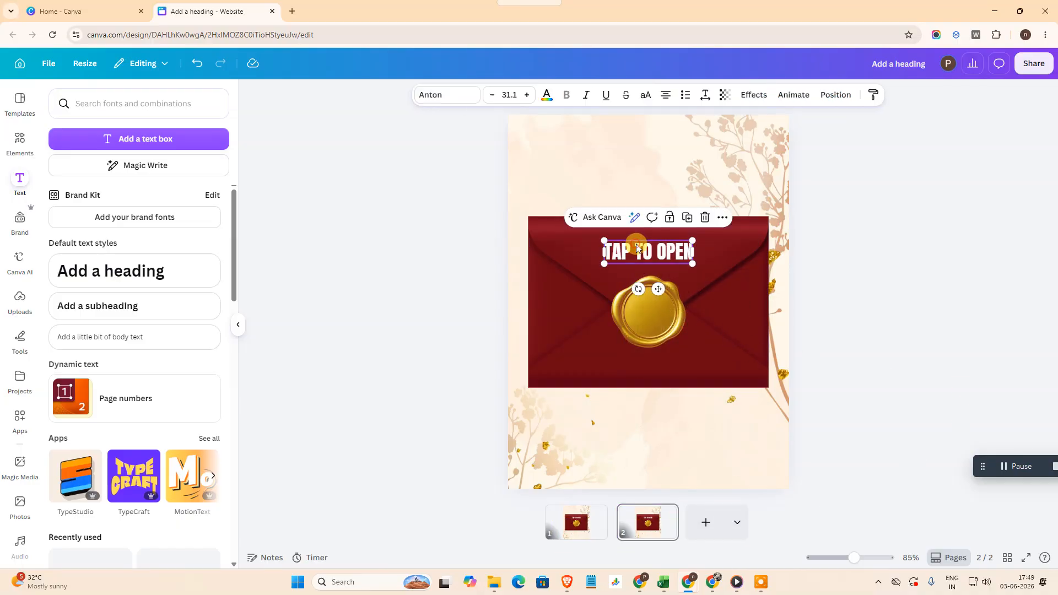
key(Delete)
drag(631, 324, 548, 451)
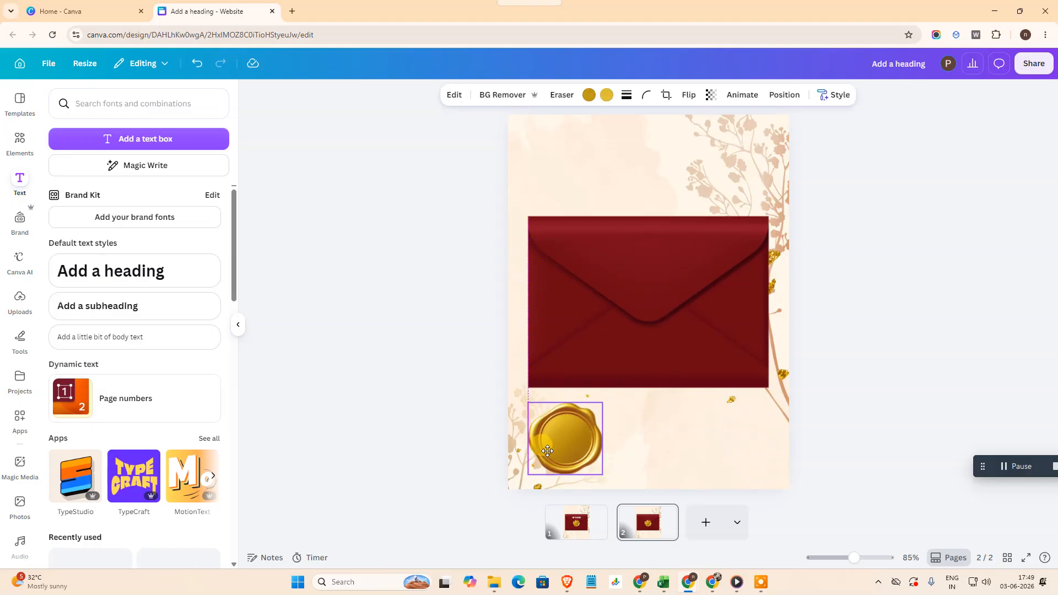
drag(593, 416, 584, 427)
- Move page 2's closed envelope up and add the open red envelope with white lining from an "envolop" elements search
click(615, 315)
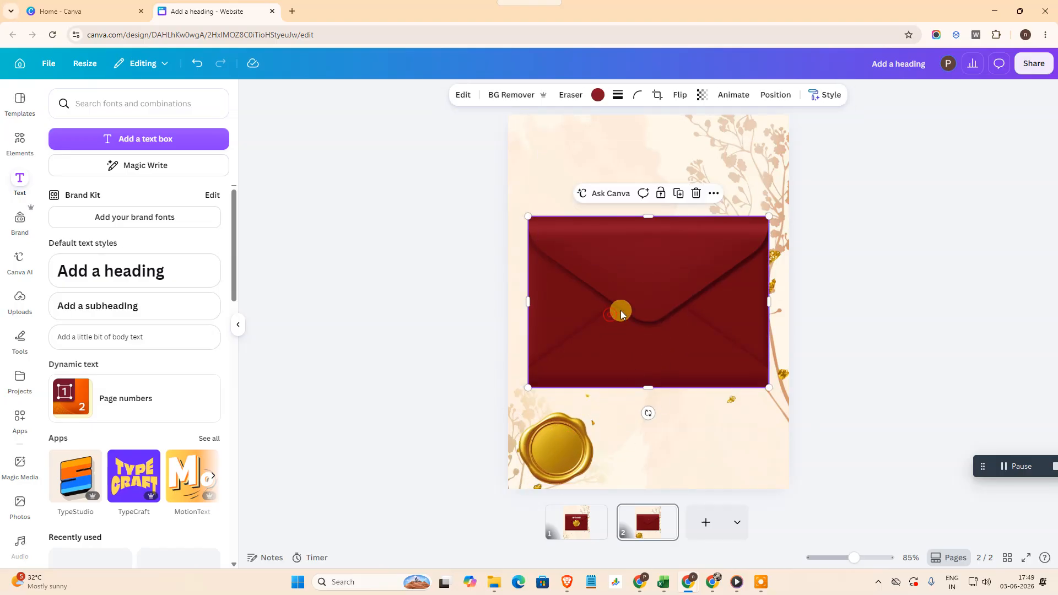
drag(625, 319, 625, 270)
click(19, 142)
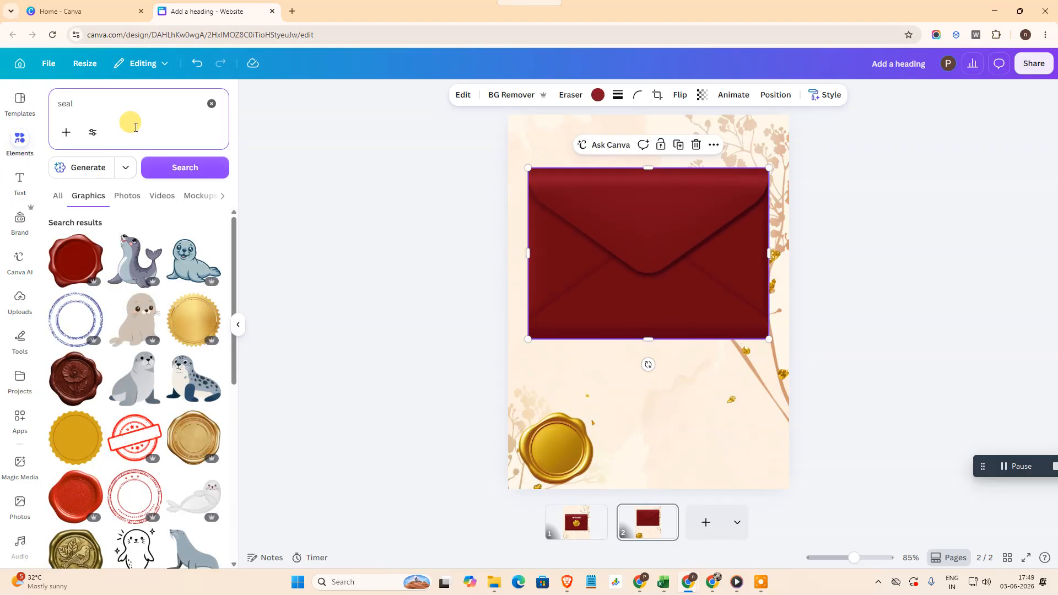
click(110, 104)
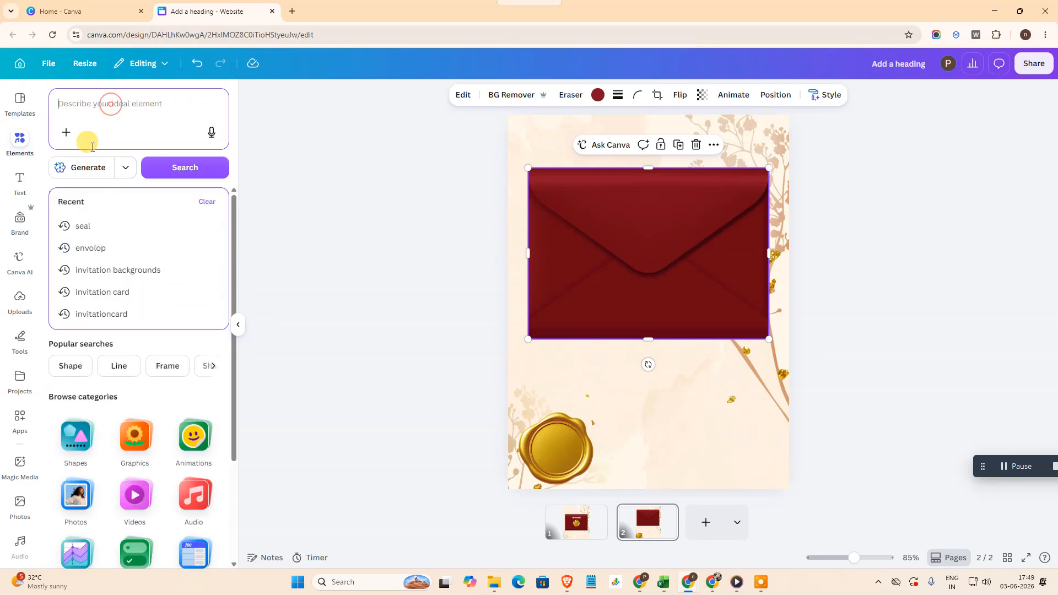
click(100, 243)
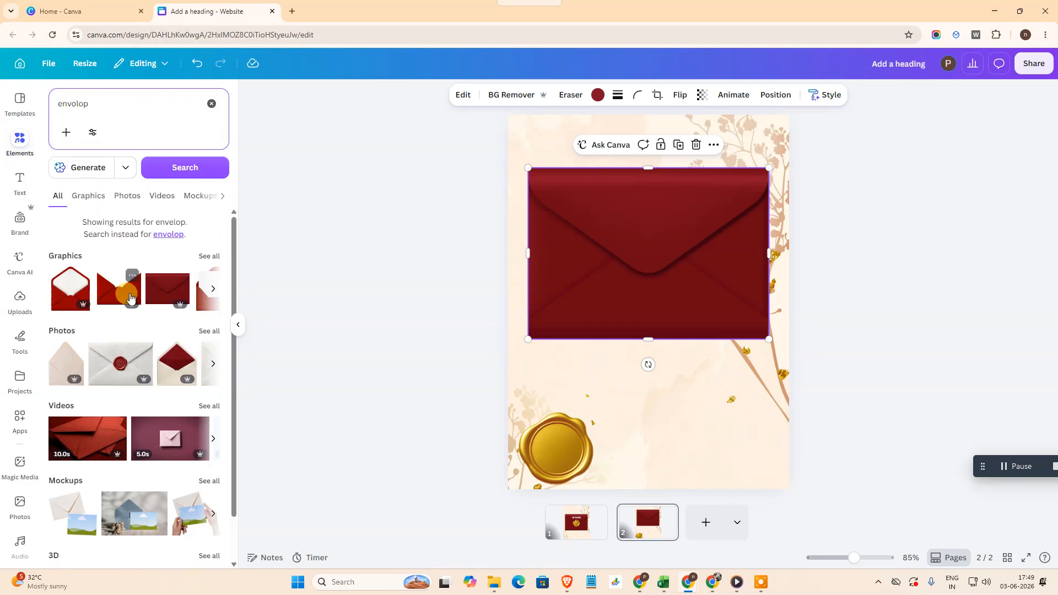
click(71, 296)
- Shrink the open envelope and place it over the lower part of the closed envelope
drag(567, 327, 643, 372)
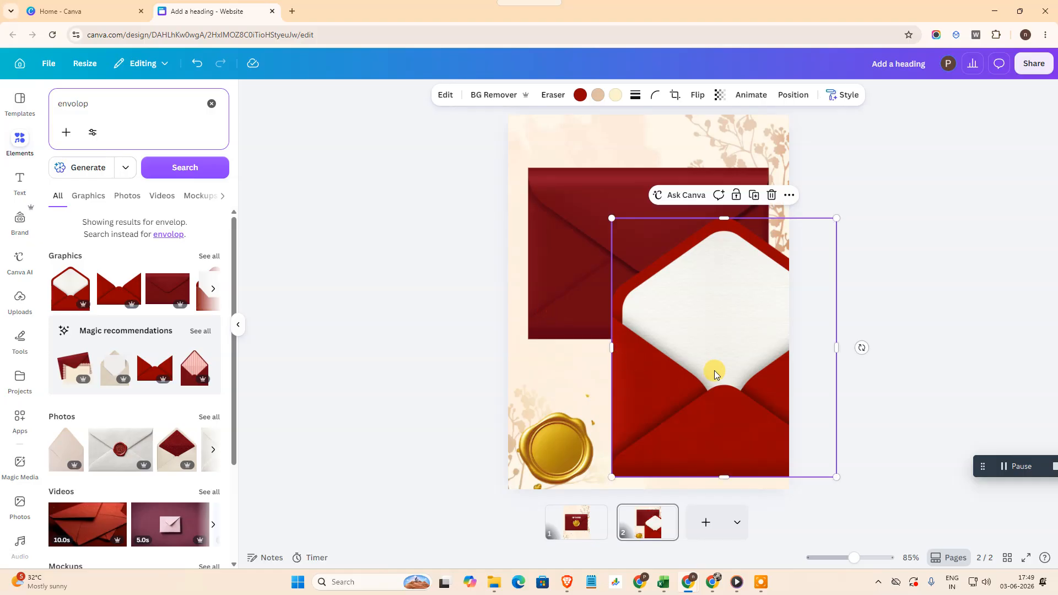
drag(714, 370, 662, 378)
drag(786, 227, 751, 260)
drag(682, 374, 693, 353)
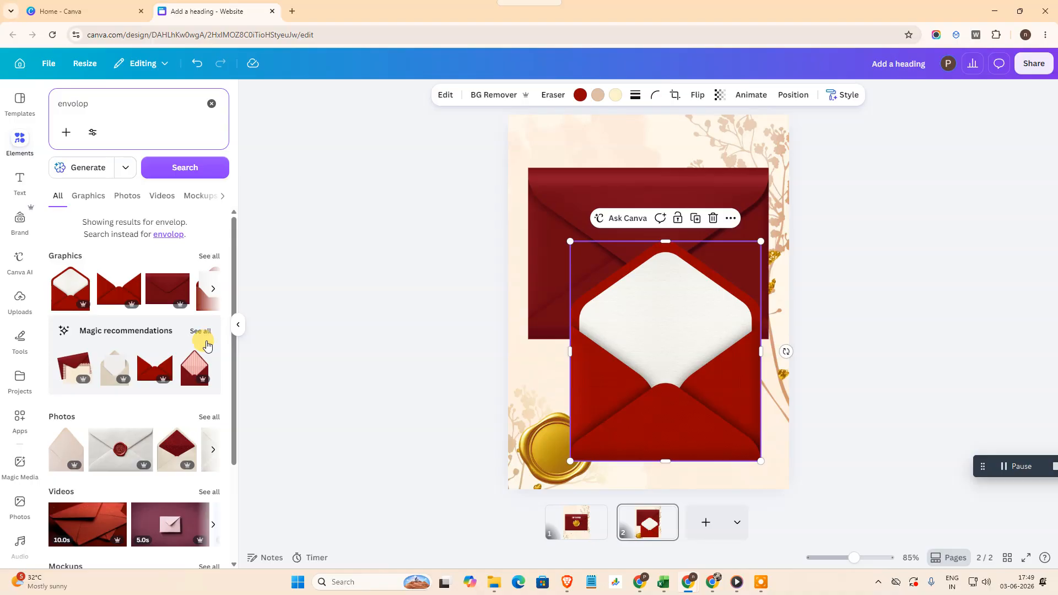
- Copy the closed envelope's style and apply it to the open envelope
click(594, 271)
click(658, 390)
click(543, 219)
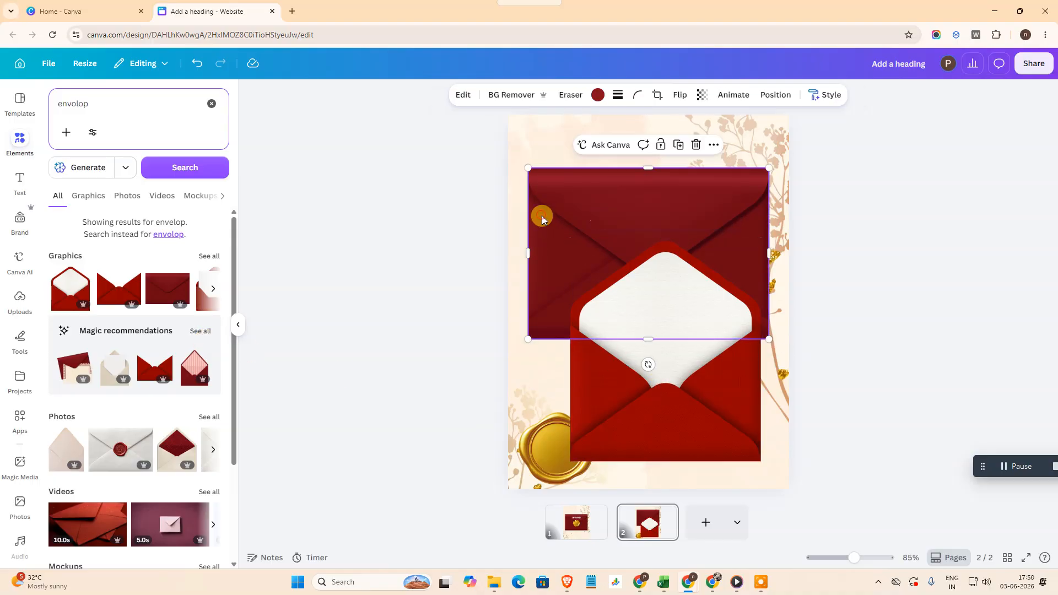
click(840, 96)
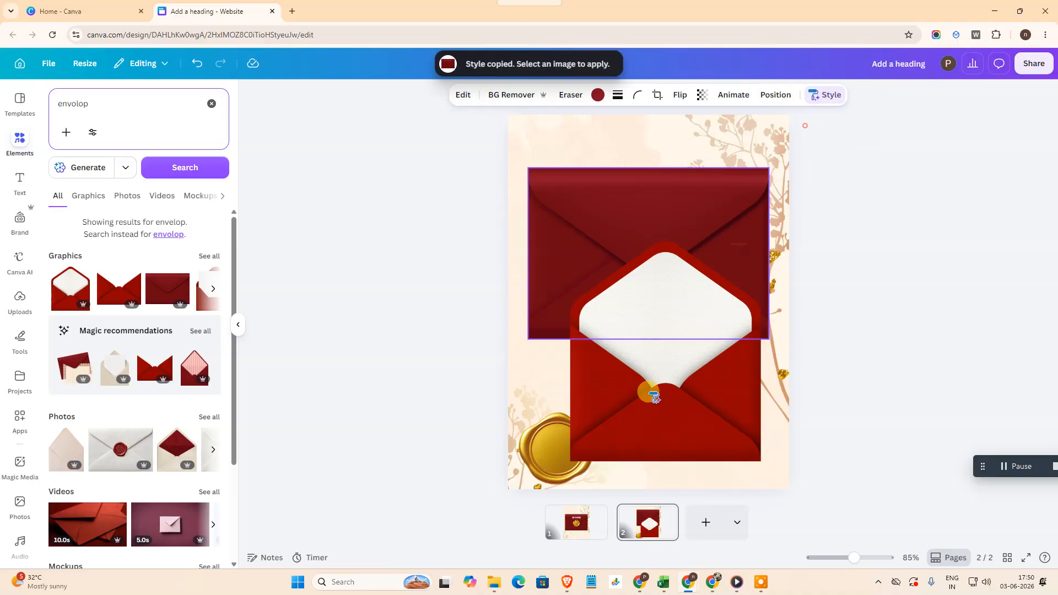
click(689, 421)
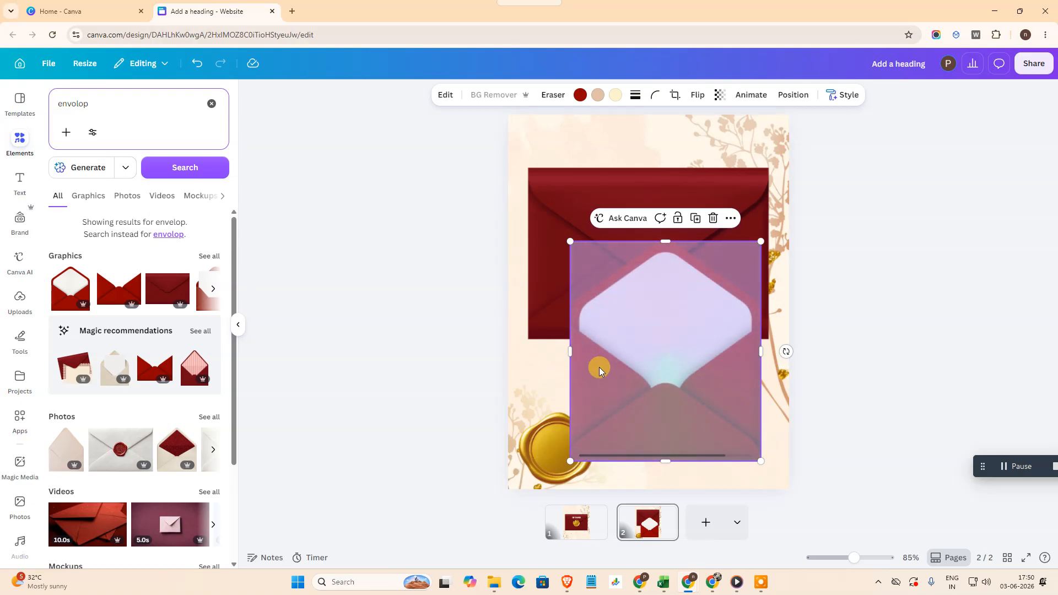
- Delete the closed envelope from page 2, then move the open envelope up to the page's middle and enlarge it slightly
click(546, 197)
click(666, 379)
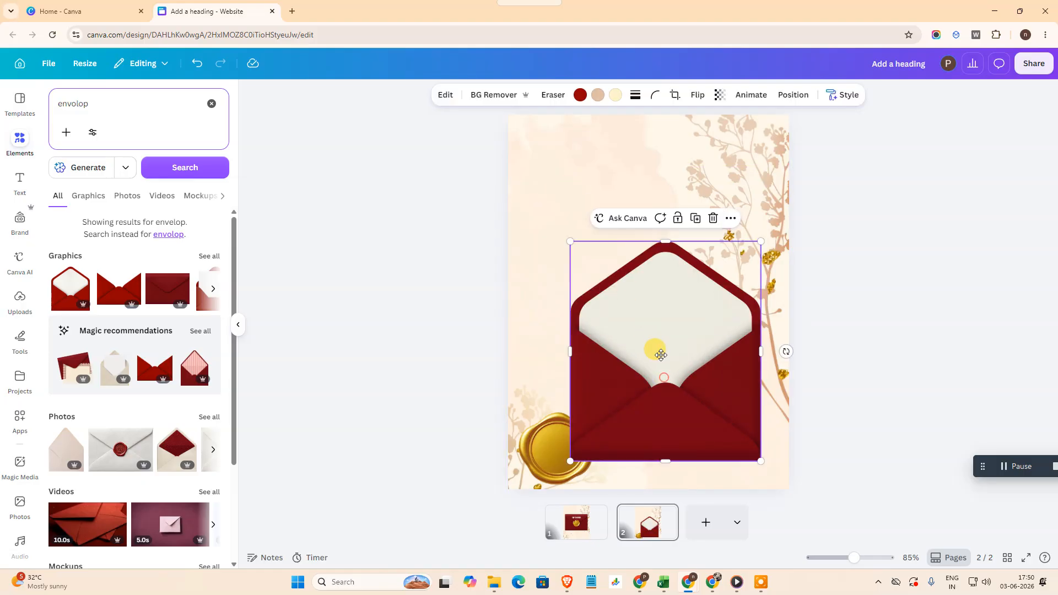
drag(666, 378, 641, 299)
drag(728, 386, 745, 405)
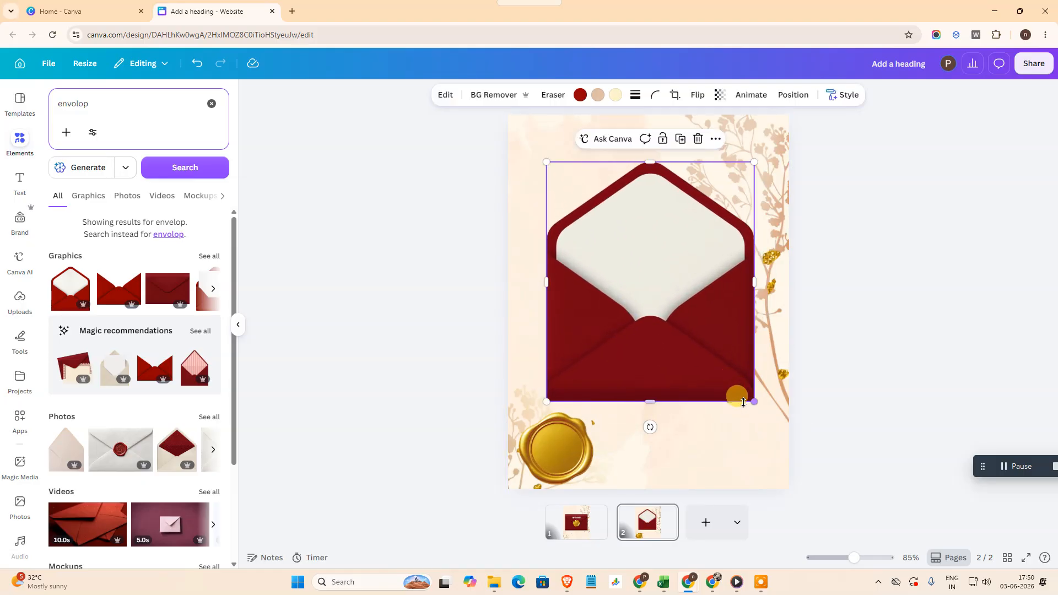
drag(655, 319, 665, 335)
- Move the gold seal to the page's left edge, partly behind the open envelope, and nudge the envelope slightly up
click(554, 460)
drag(553, 460, 533, 381)
drag(624, 351, 618, 341)
click(538, 368)
click(607, 355)
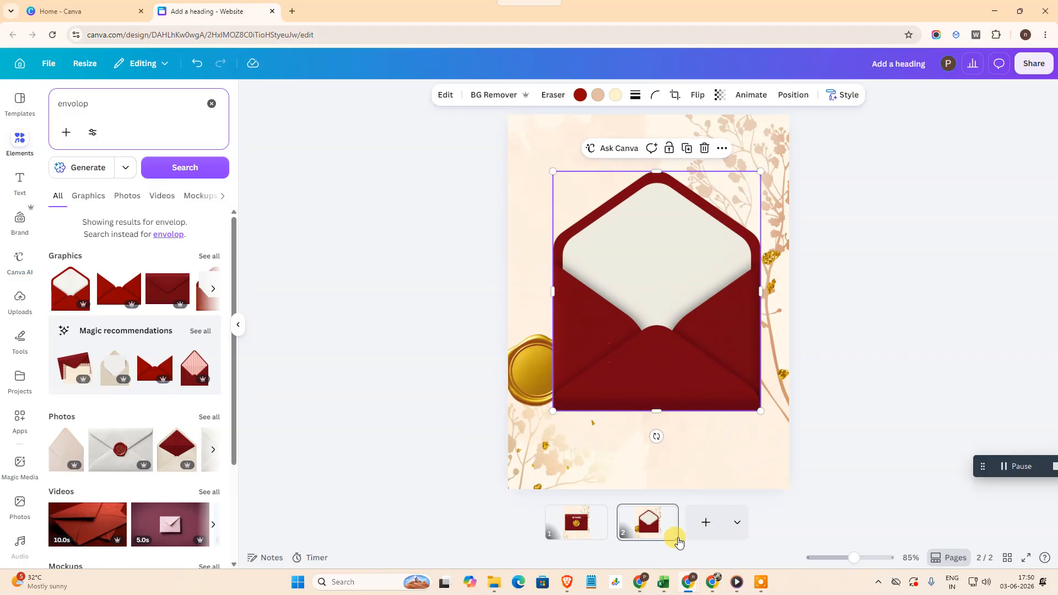
click(703, 524)
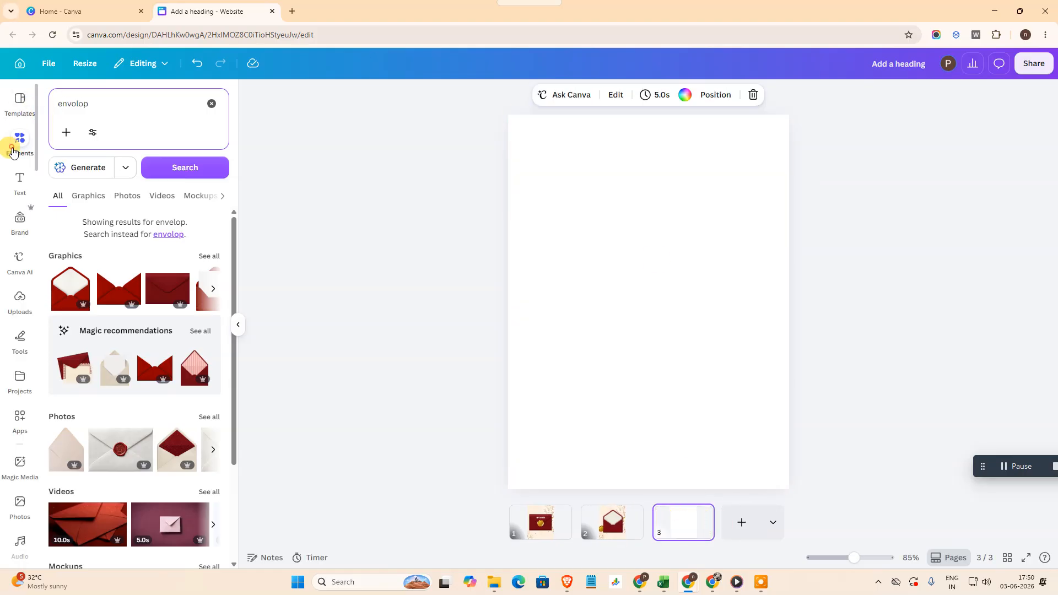
click(129, 107)
key(Delete)
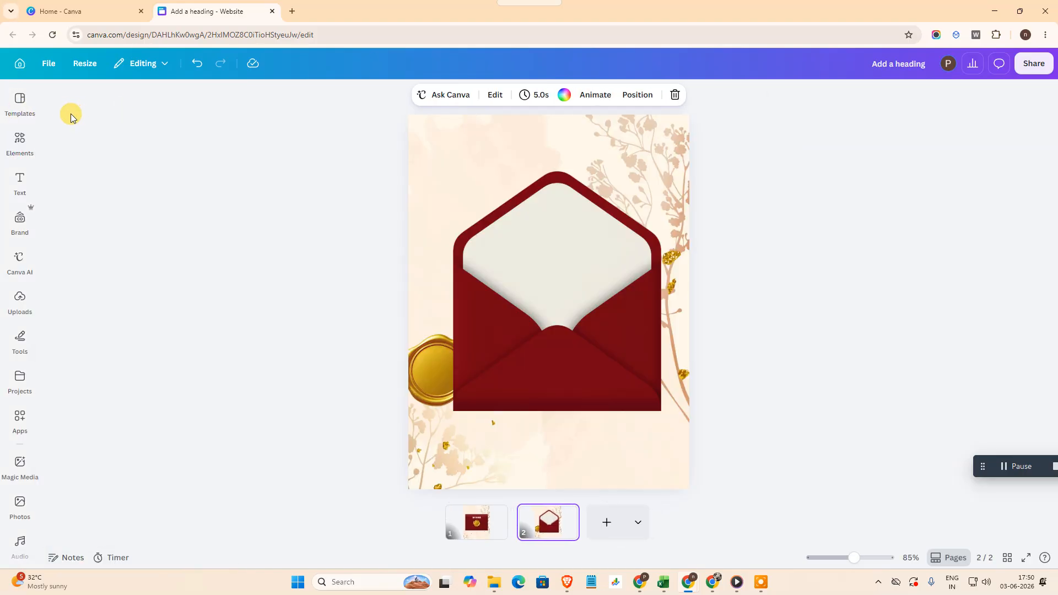
mouse_move(26, 149)
click(80, 107)
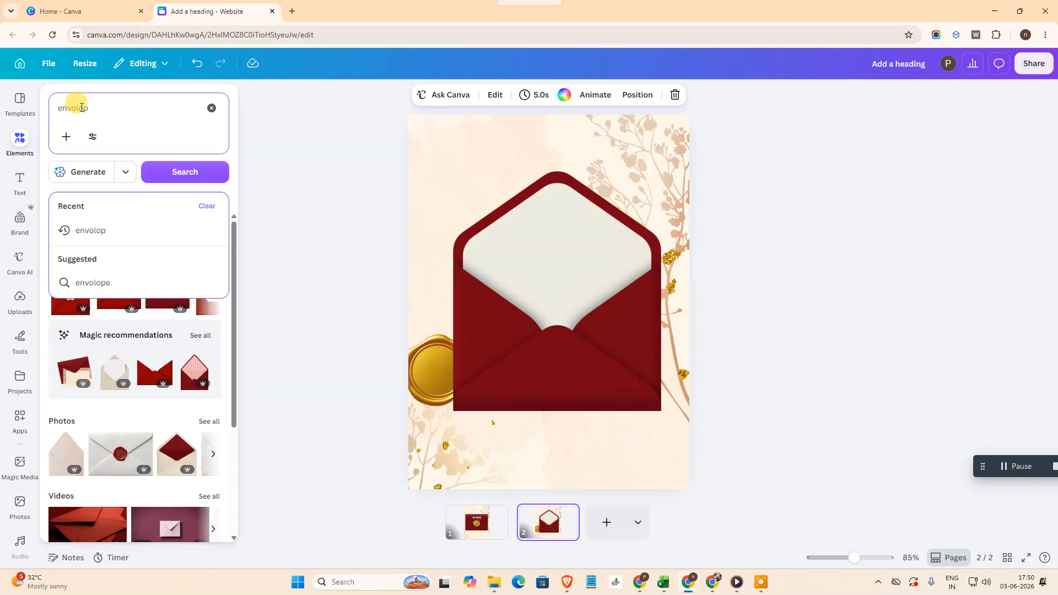
click(388, 302)
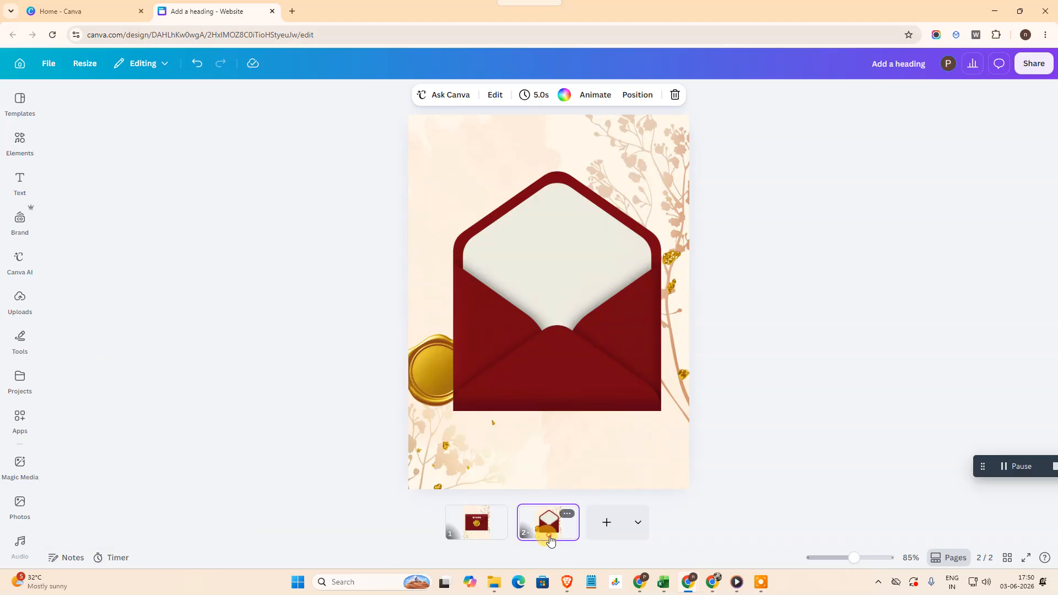
- Add a blank third page after the open envelope page
click(607, 523)
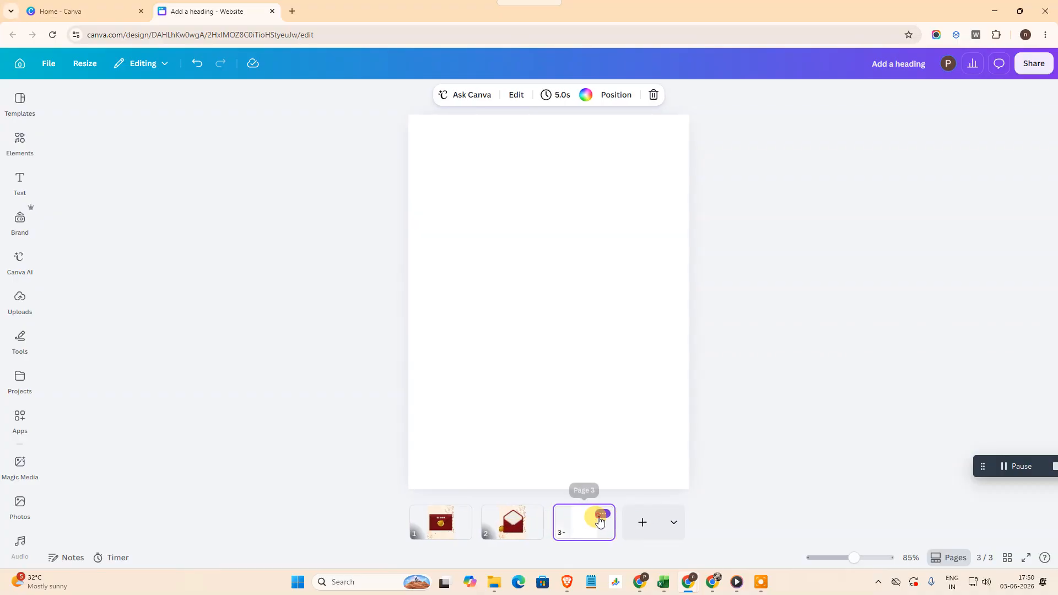
click(602, 515)
click(526, 314)
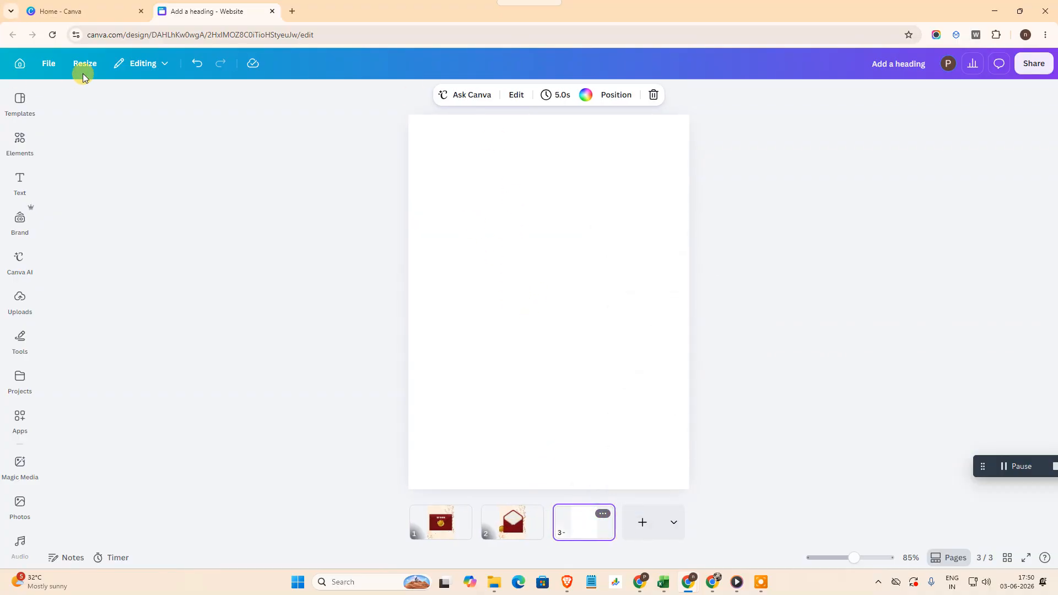
click(35, 148)
click(80, 107)
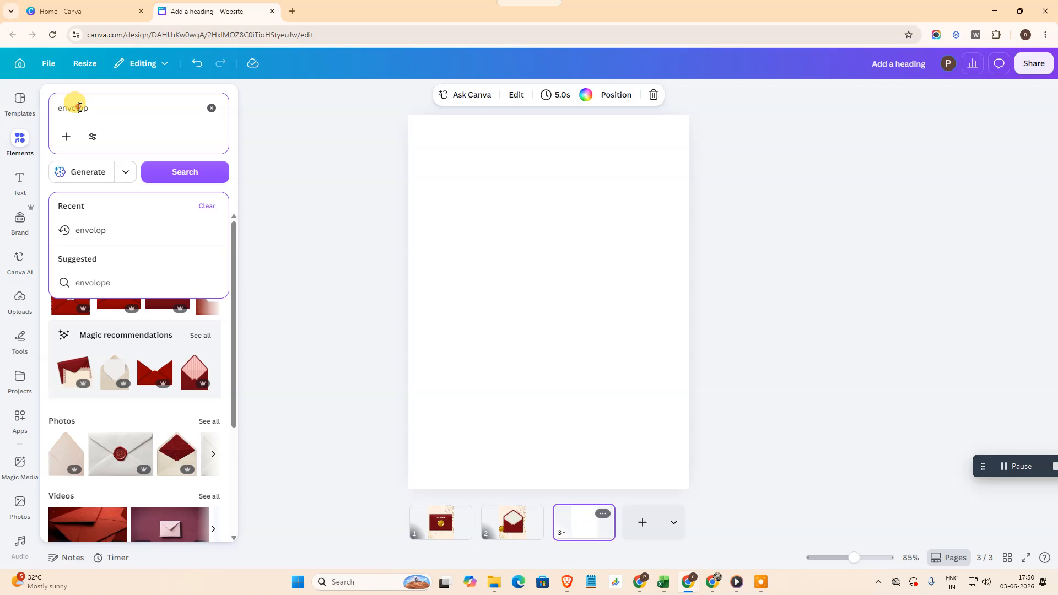
key(ctrl+a)
key(BackSpace)
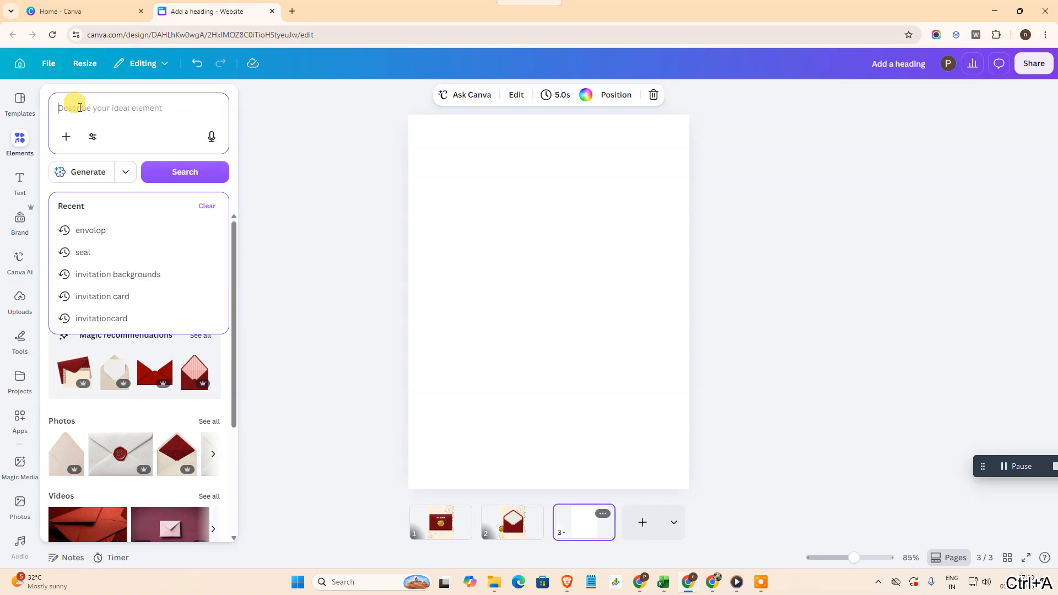
click(114, 278)
click(13, 137)
- Search the templates for "invitation card" and apply the green-leaf Birthday Party invitation to page 3
click(15, 105)
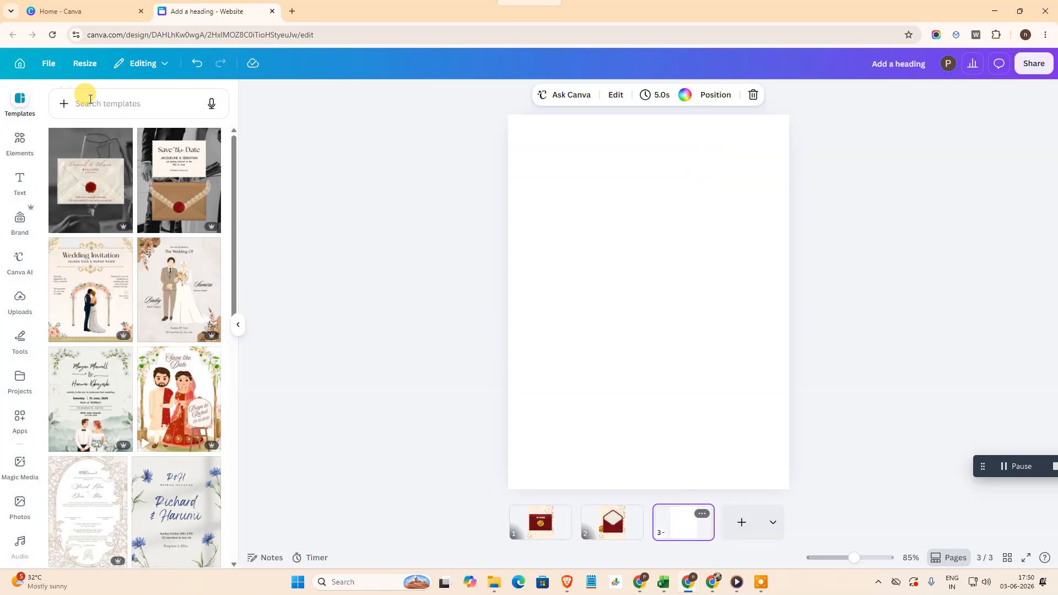
click(88, 99)
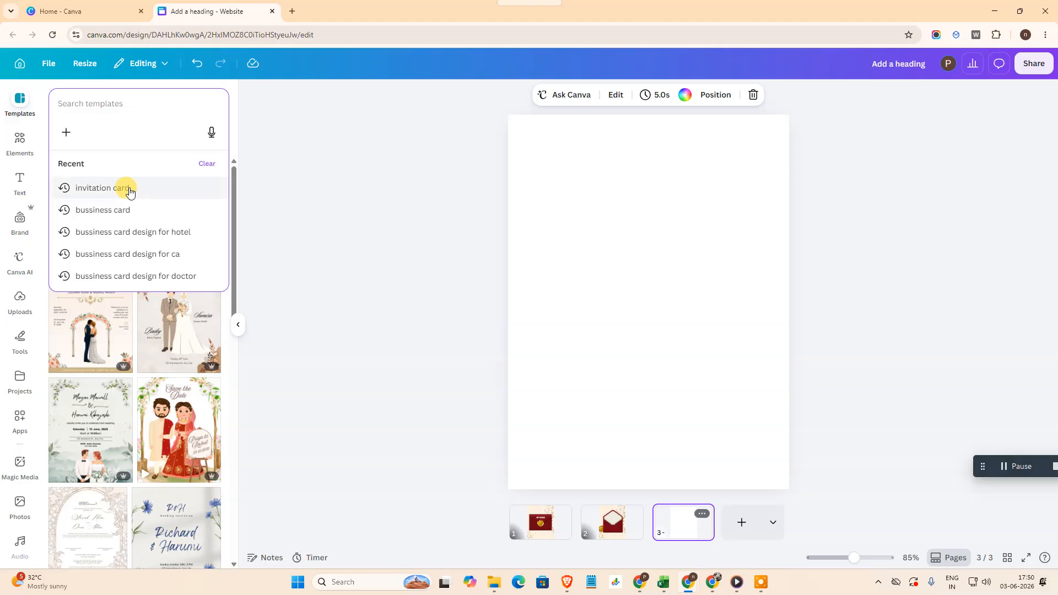
click(130, 188)
scroll(159, 381, down, 2)
scroll(159, 381, down, 5)
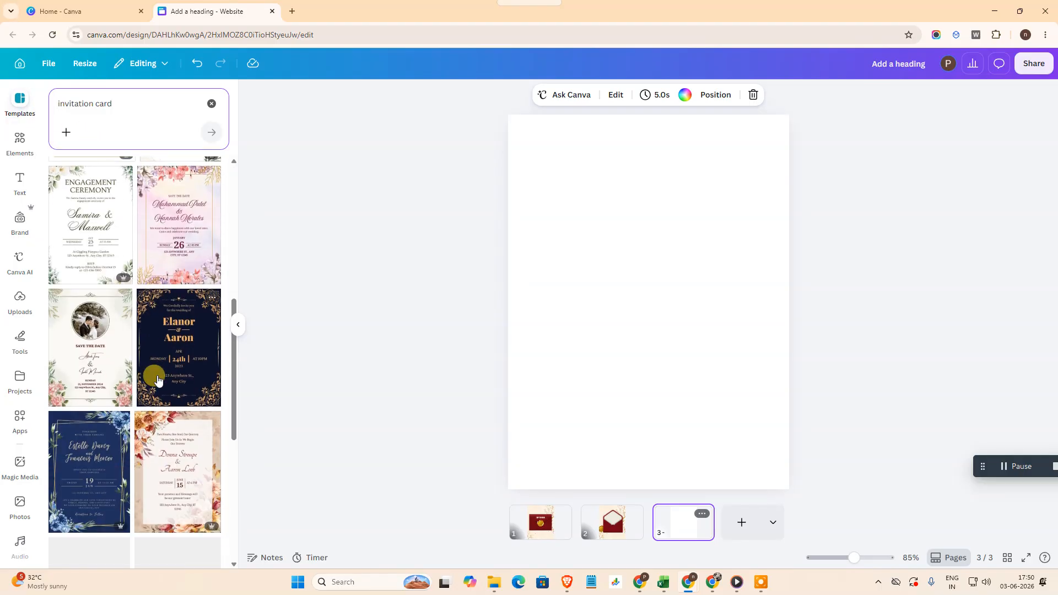
scroll(158, 380, down, 6)
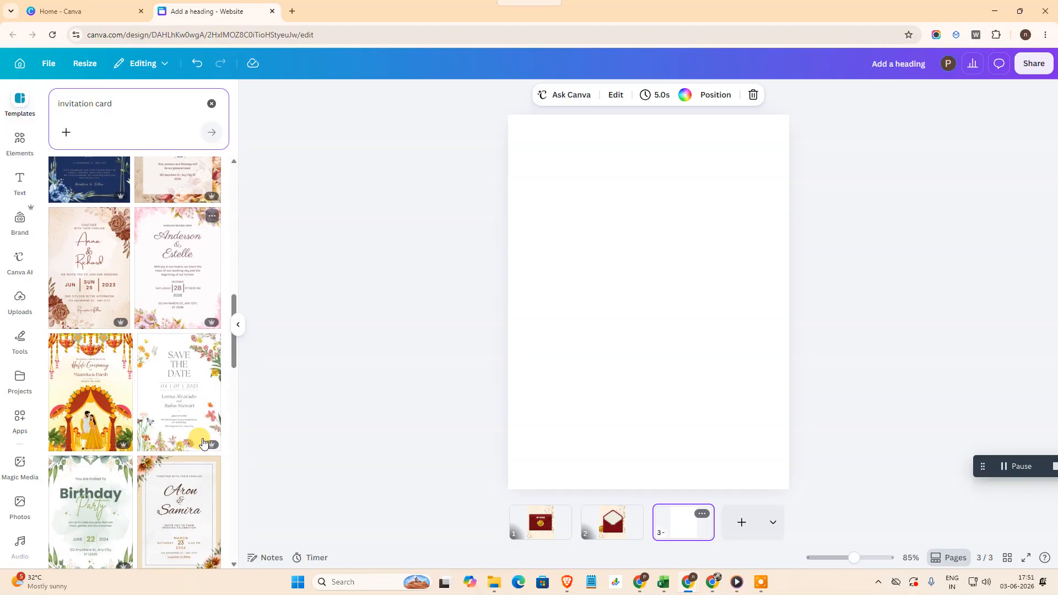
scroll(204, 443, down, 2)
click(124, 434)
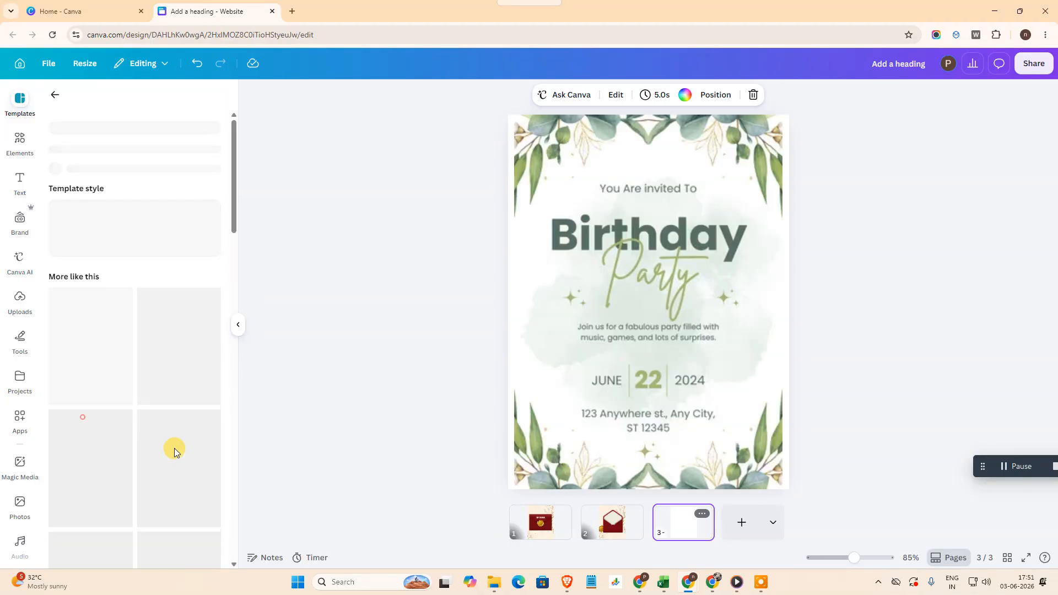
click(652, 228)
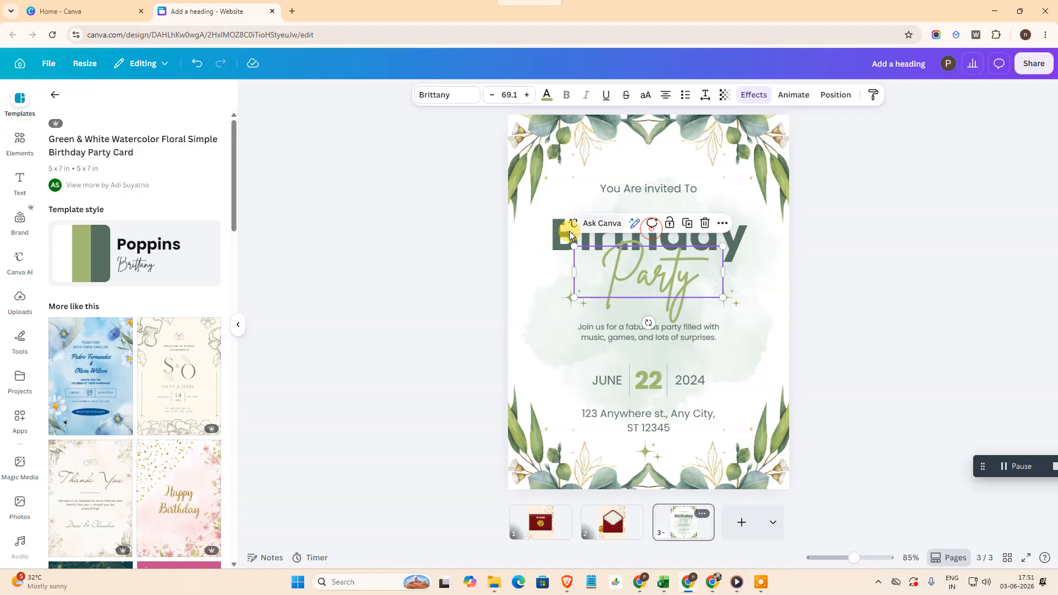
click(570, 230)
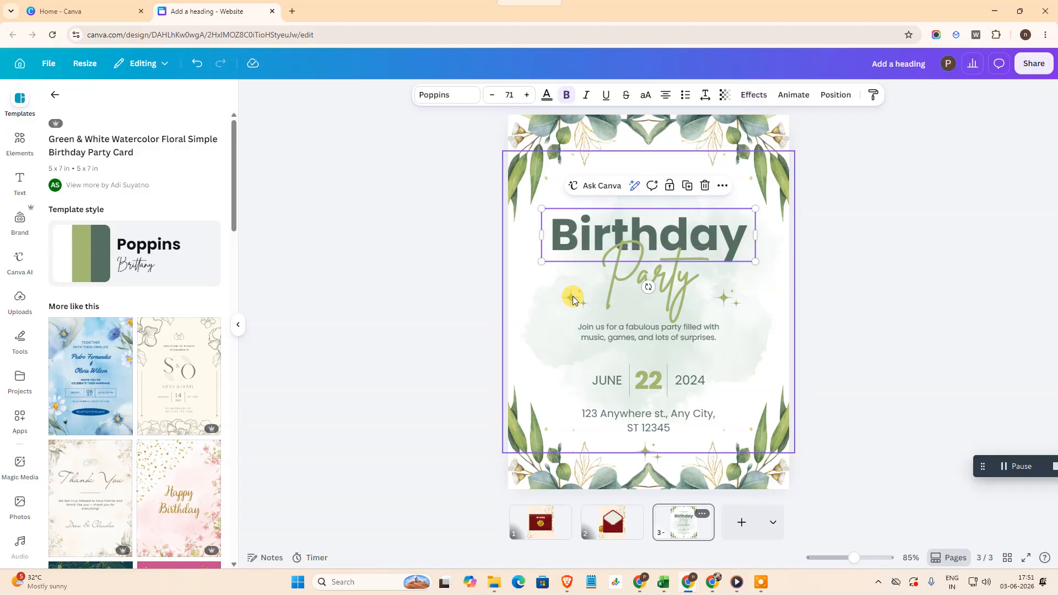
double_click(556, 237)
text(DFASDFS)
key(ctrl+z)
click(940, 281)
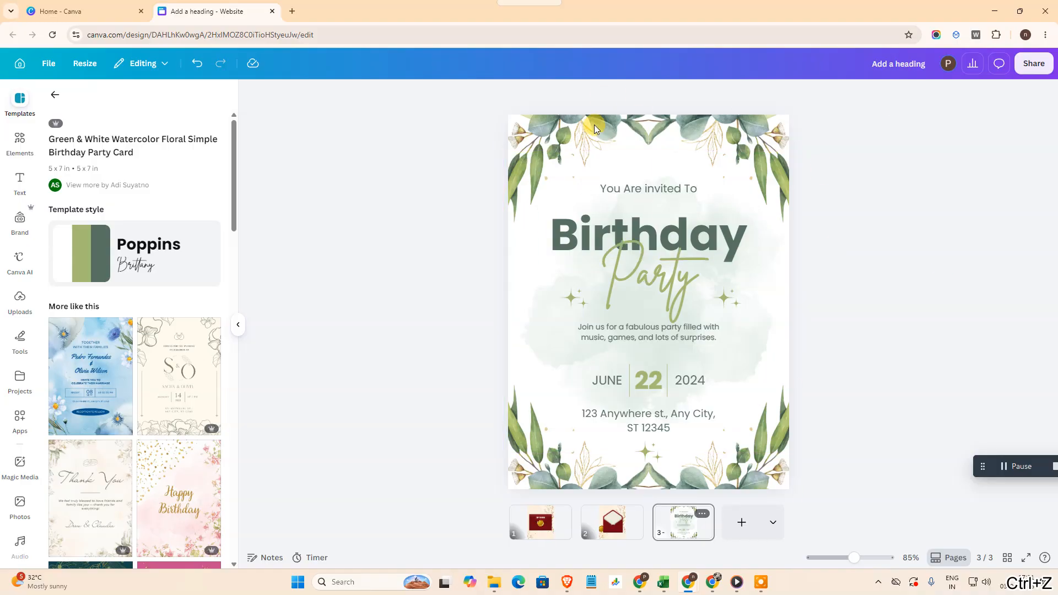
- Copy the Birthday Party invitation page to the clipboard as an image
click(1034, 64)
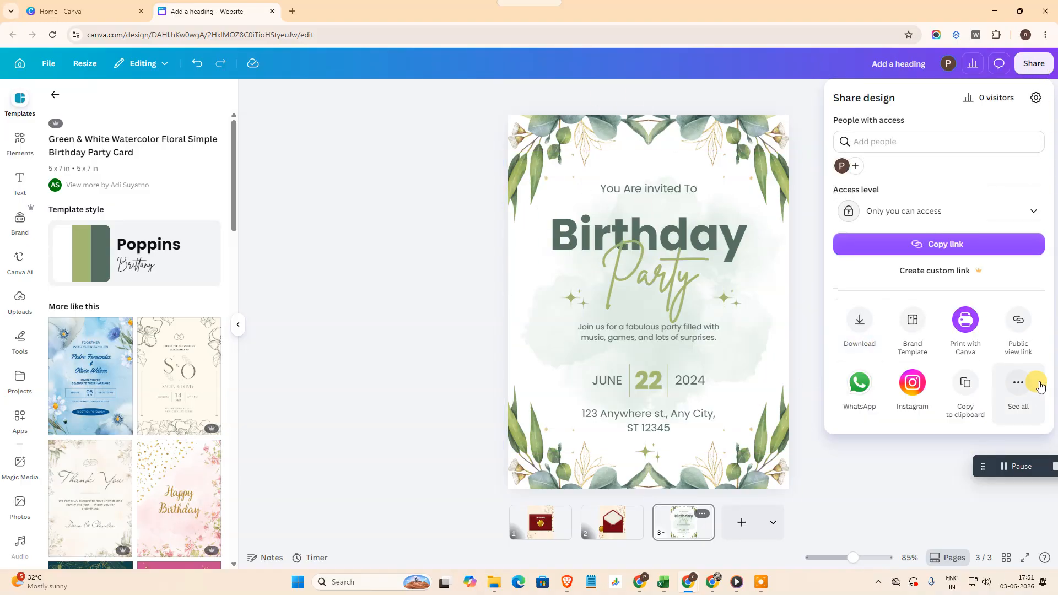
click(1032, 388)
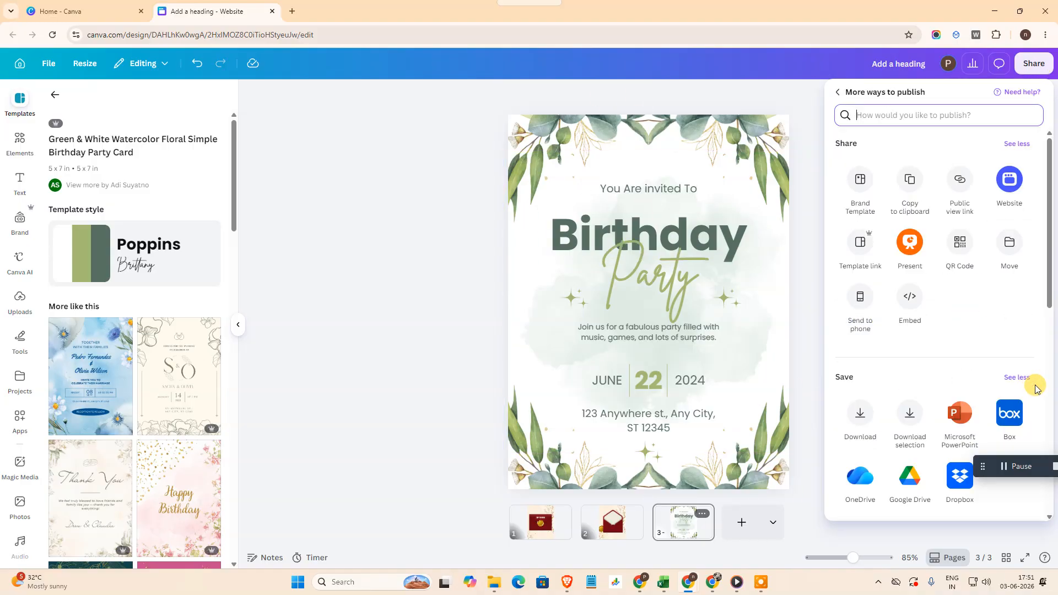
click(920, 183)
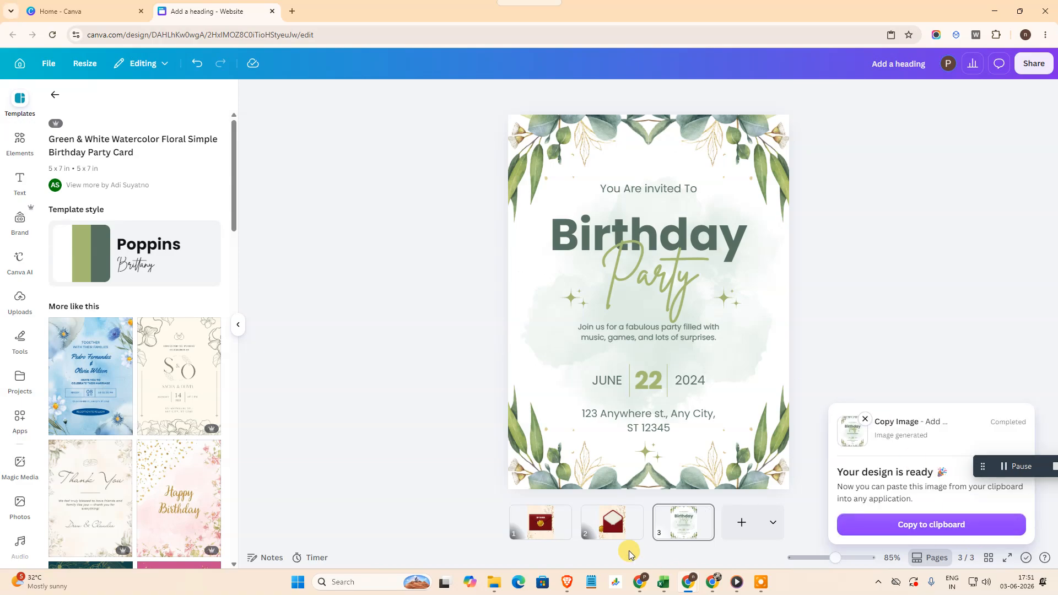
- Paste the copied invitation image onto page 2 and move it slightly up over the open envelope
click(597, 527)
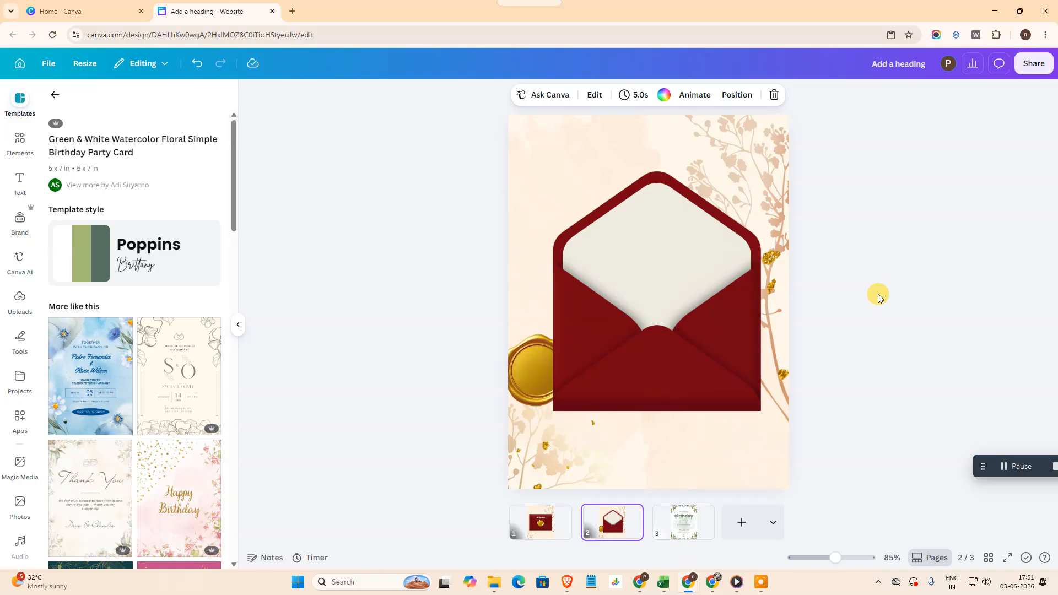
right_click(570, 136)
click(638, 206)
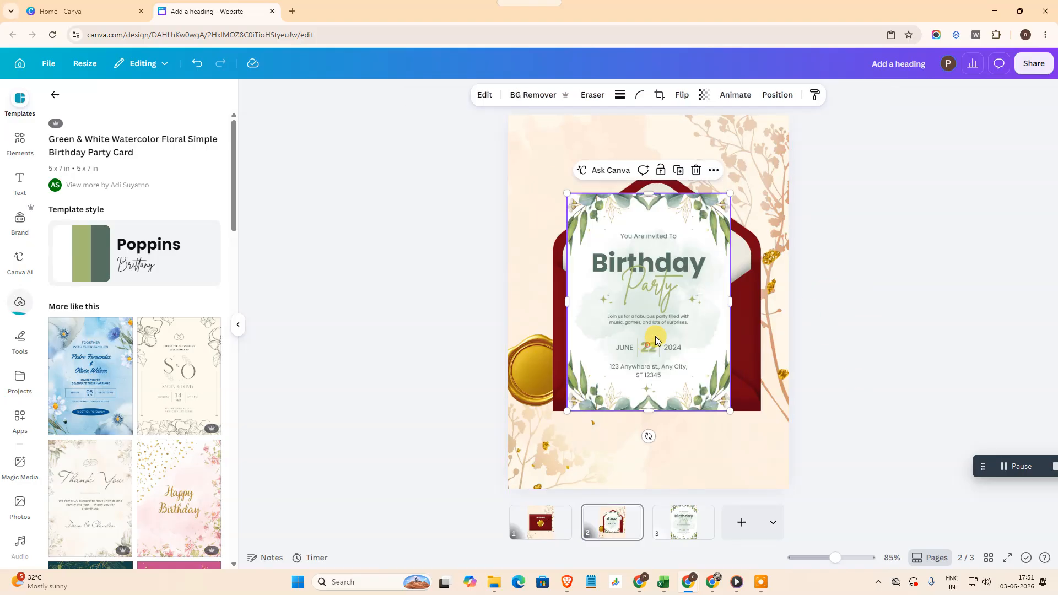
drag(649, 343, 666, 312)
- Delete page 3 with the original invitation card
click(707, 524)
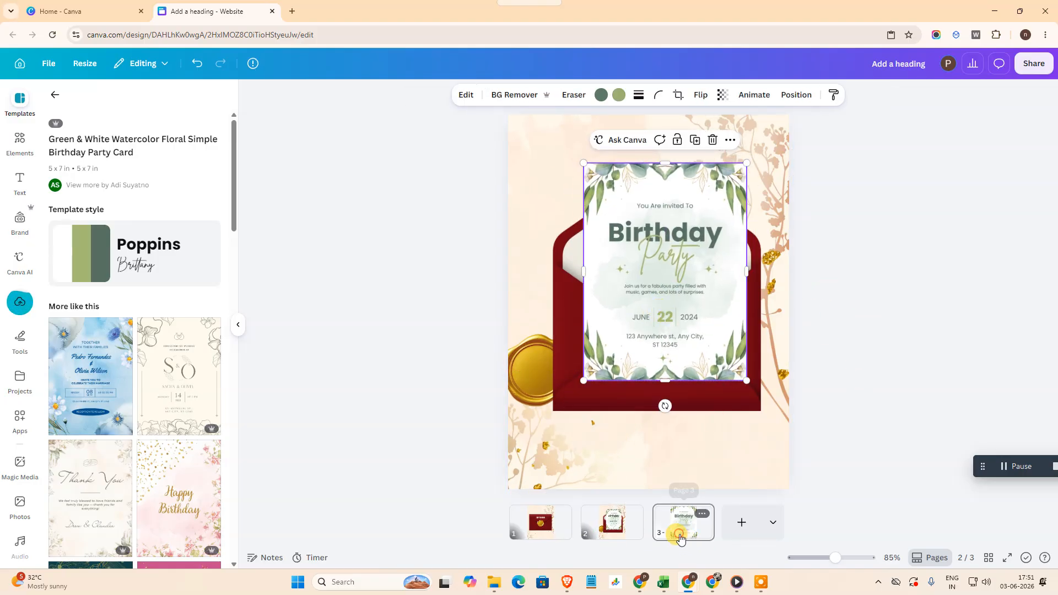
click(702, 519)
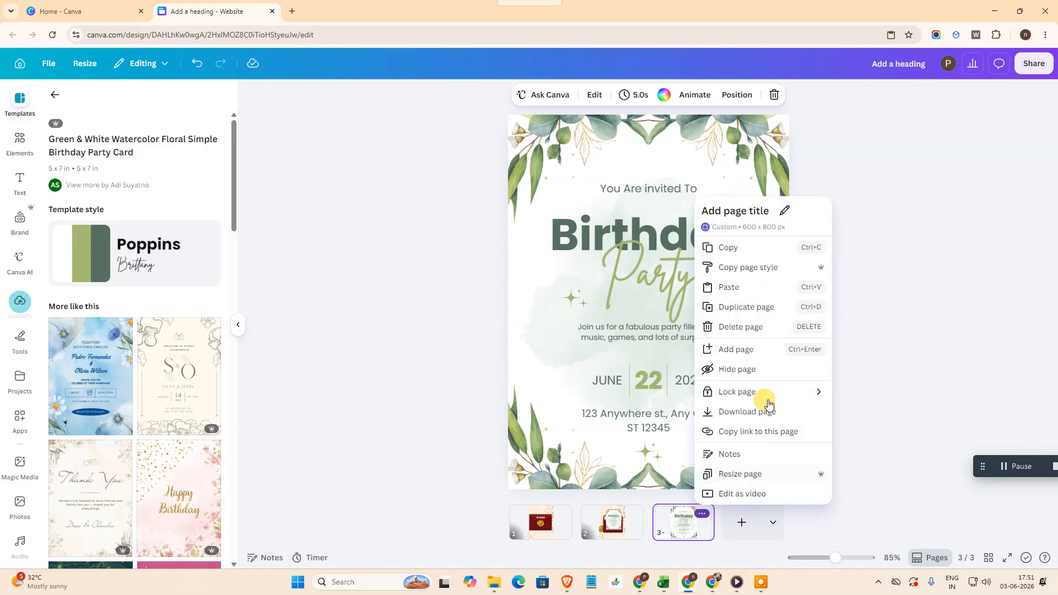
click(750, 327)
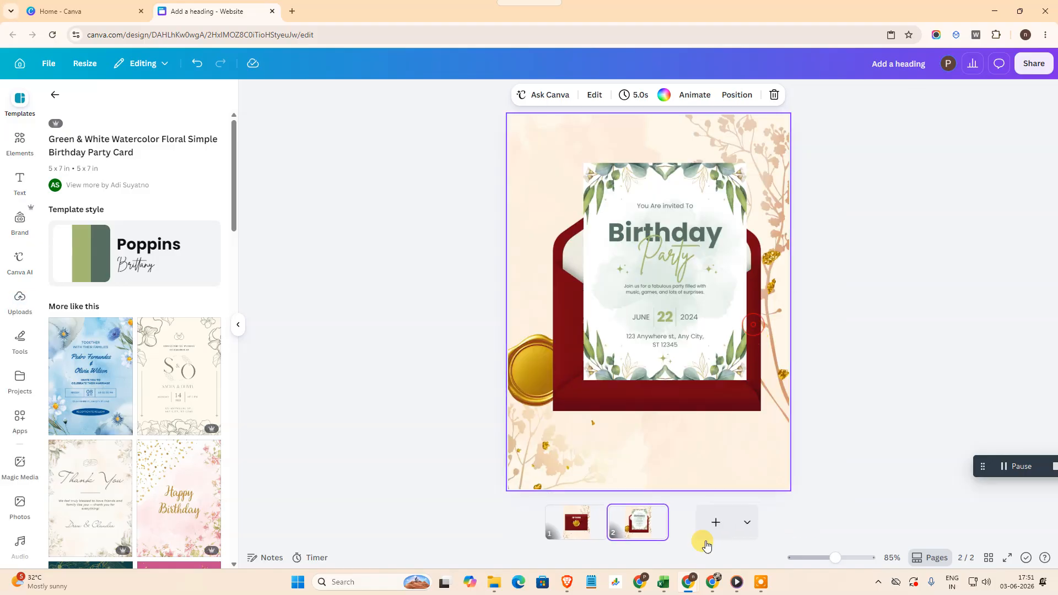
- Tilt the invitation image counterclockwise on page 2, enlarge it slightly and position it as if coming out of the open envelope
drag(681, 285, 670, 293)
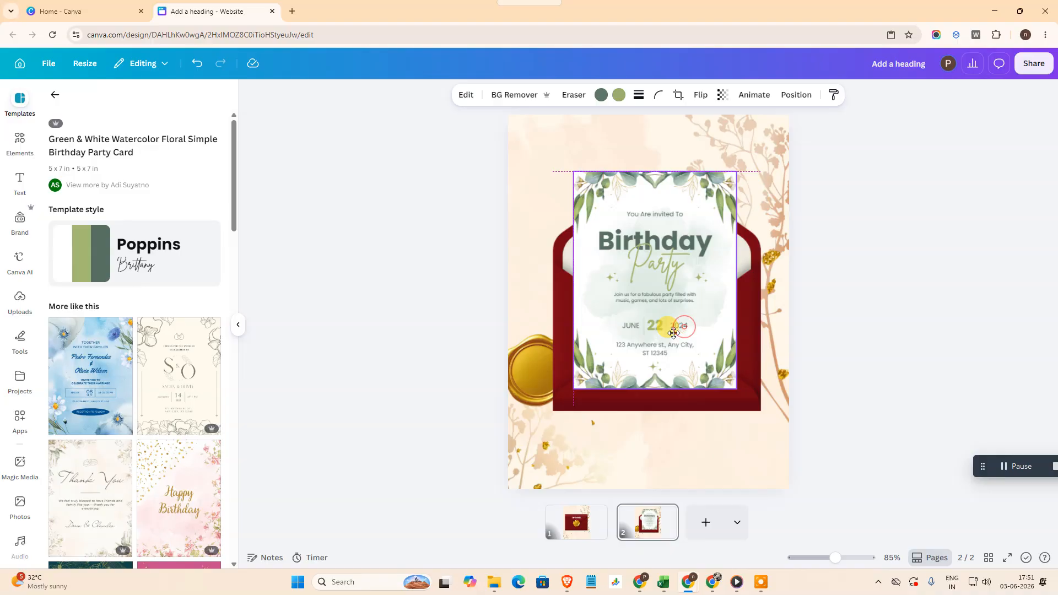
drag(656, 415, 716, 419)
drag(701, 349, 682, 303)
drag(773, 328, 797, 378)
drag(752, 320, 734, 328)
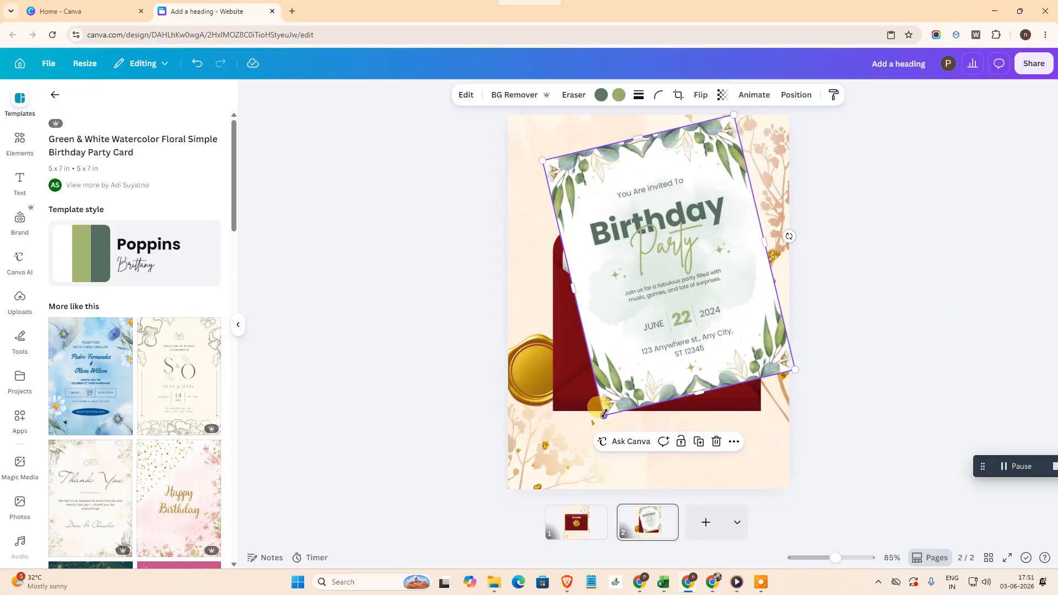
drag(604, 414, 623, 372)
click(881, 338)
drag(687, 289, 689, 314)
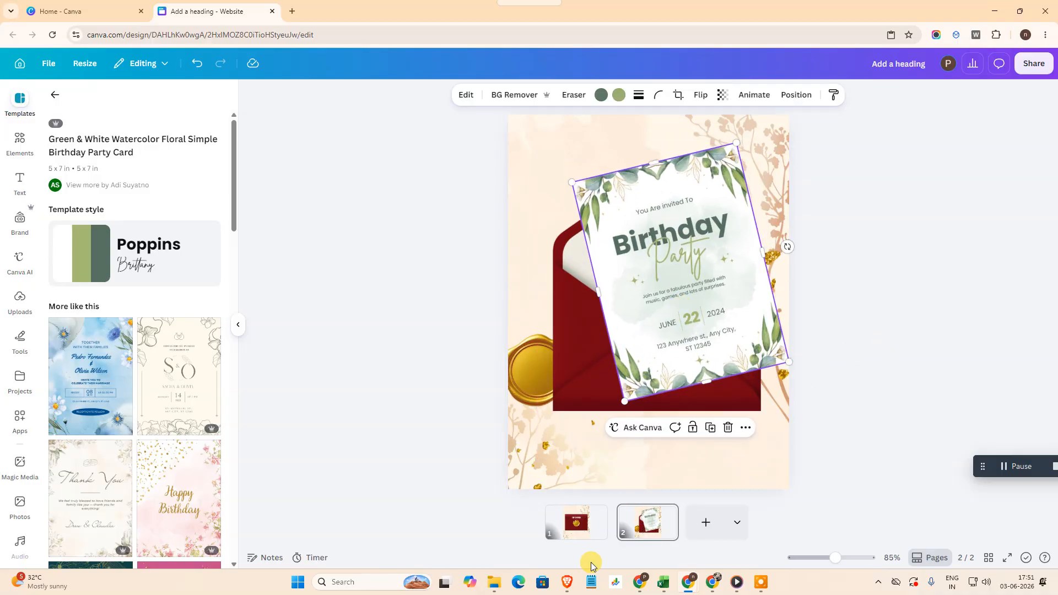
- Link the "TAP TO OPEN" text on page 1 to page 2, then look at page 2 and return to page 1
click(580, 536)
click(627, 252)
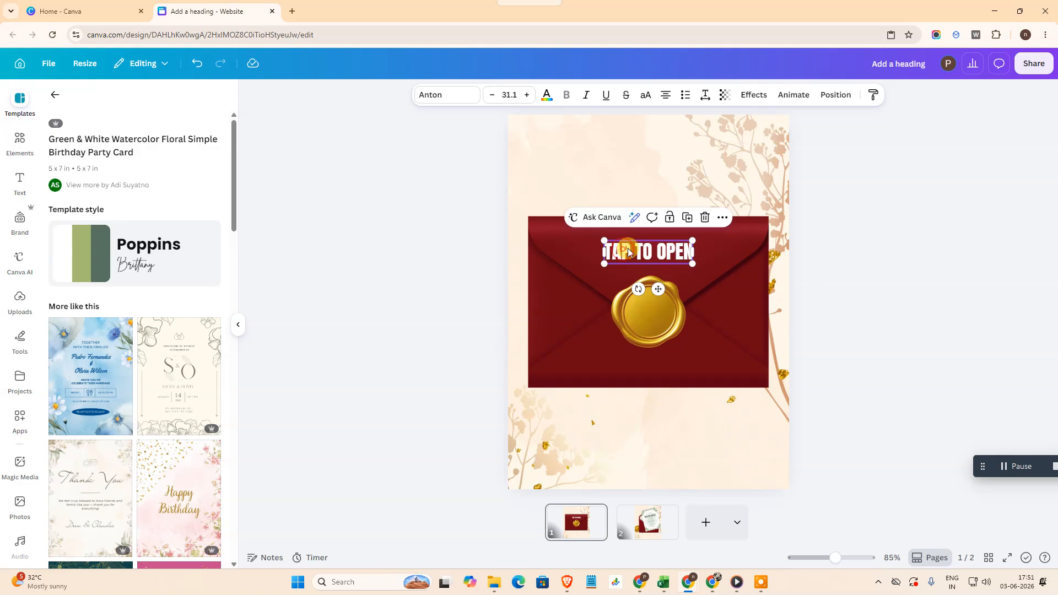
click(717, 220)
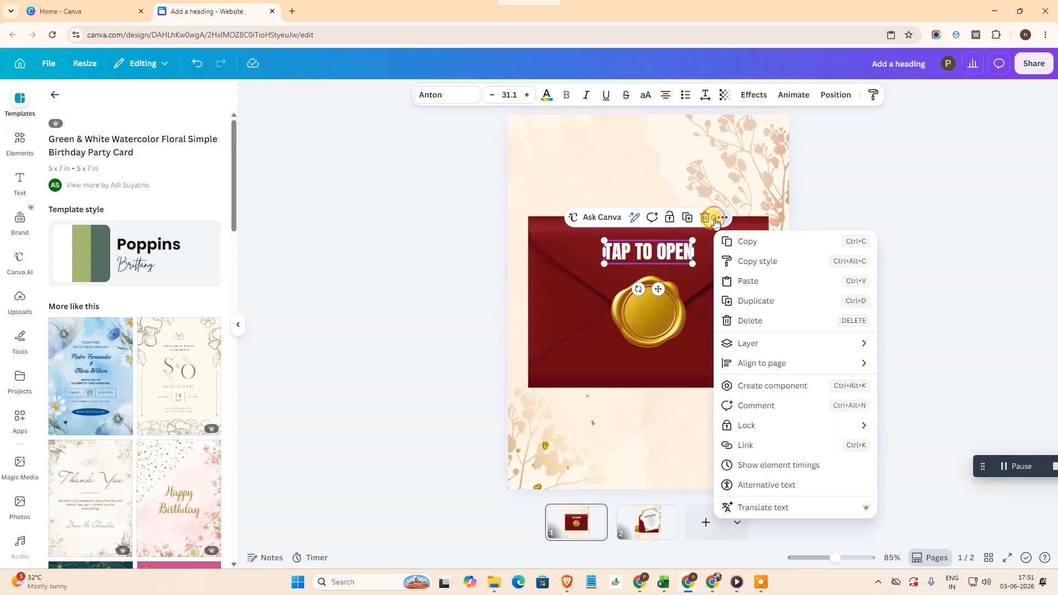
click(744, 444)
scroll(799, 418, down, 1)
click(797, 426)
click(726, 352)
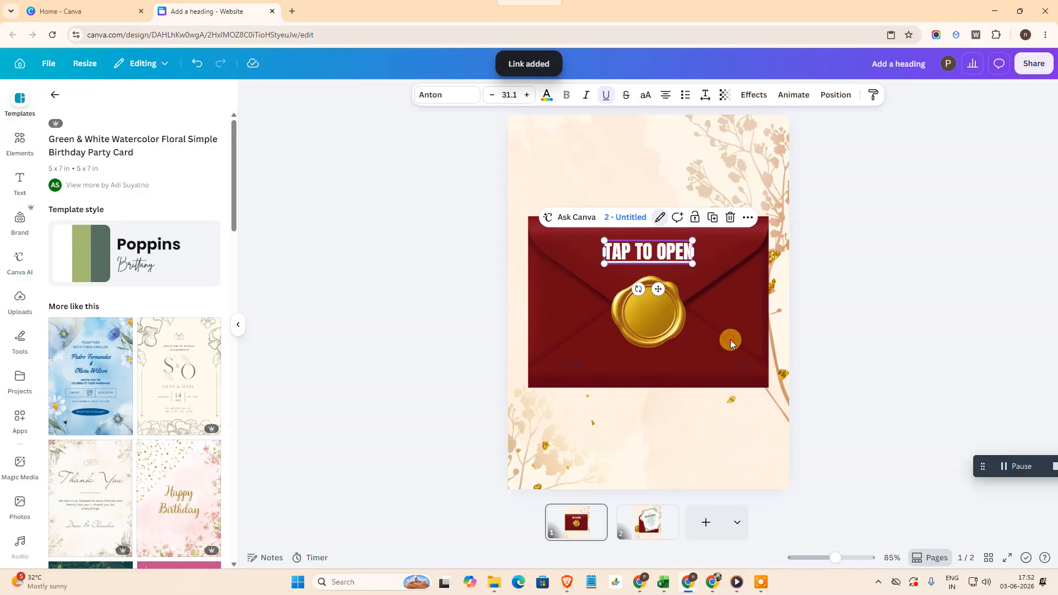
click(648, 524)
click(576, 530)
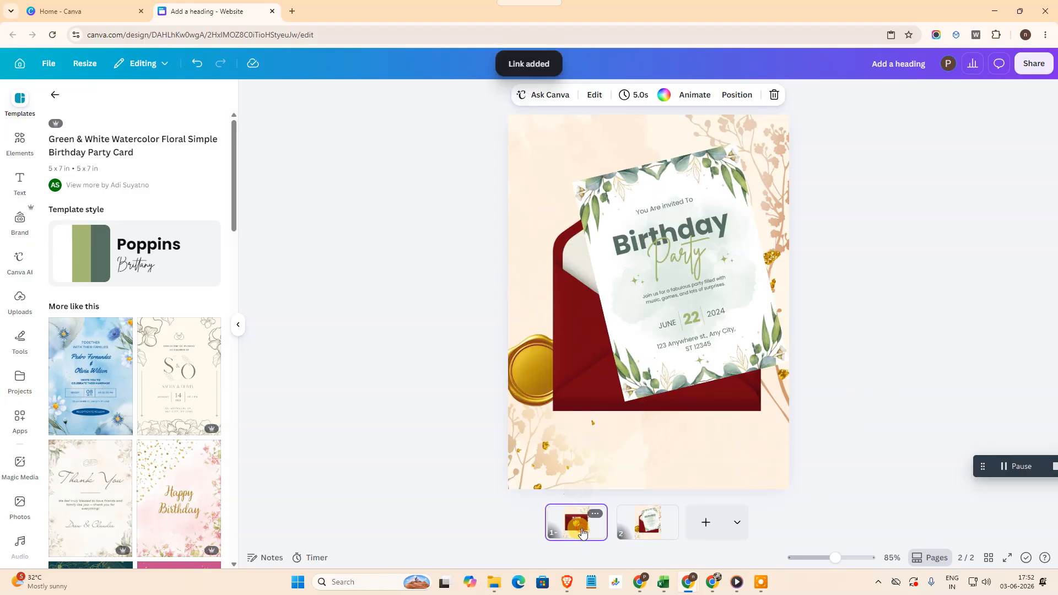
- Copy the design's share link with view access for anyone with the link, and glance at the custom link option
click(1034, 65)
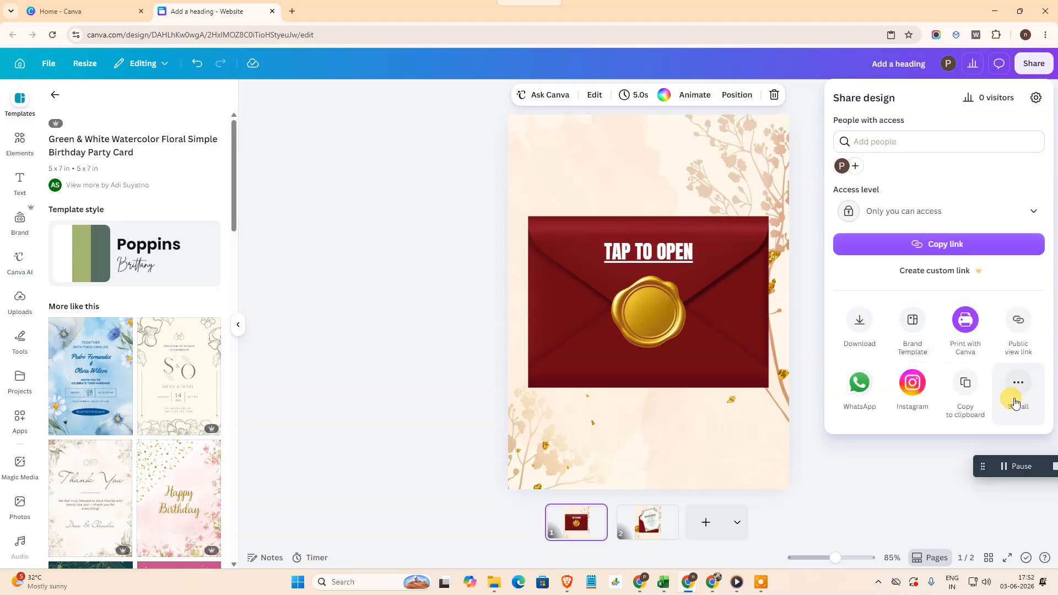
click(917, 241)
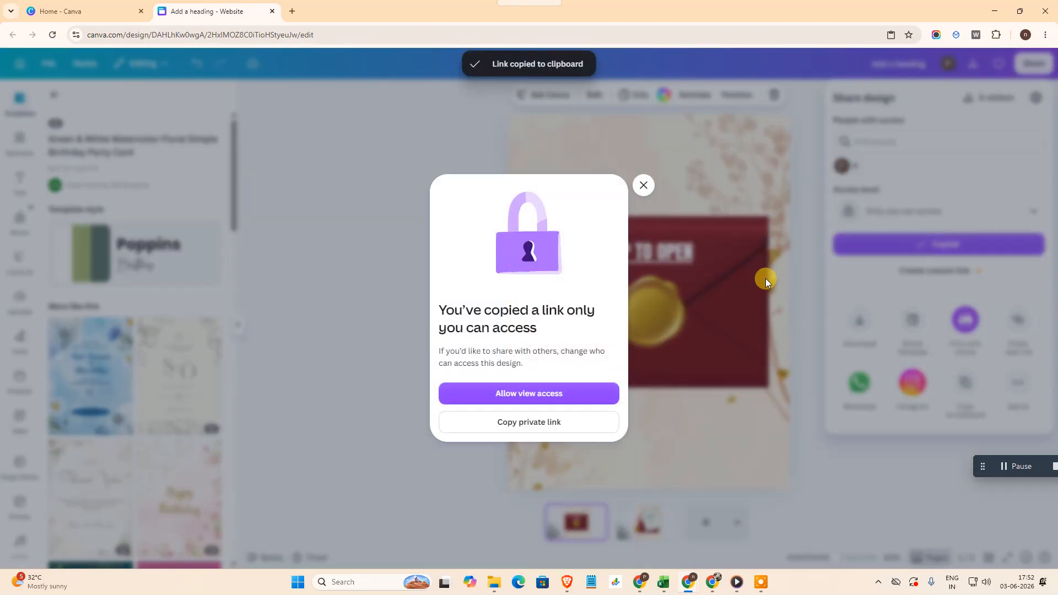
click(577, 394)
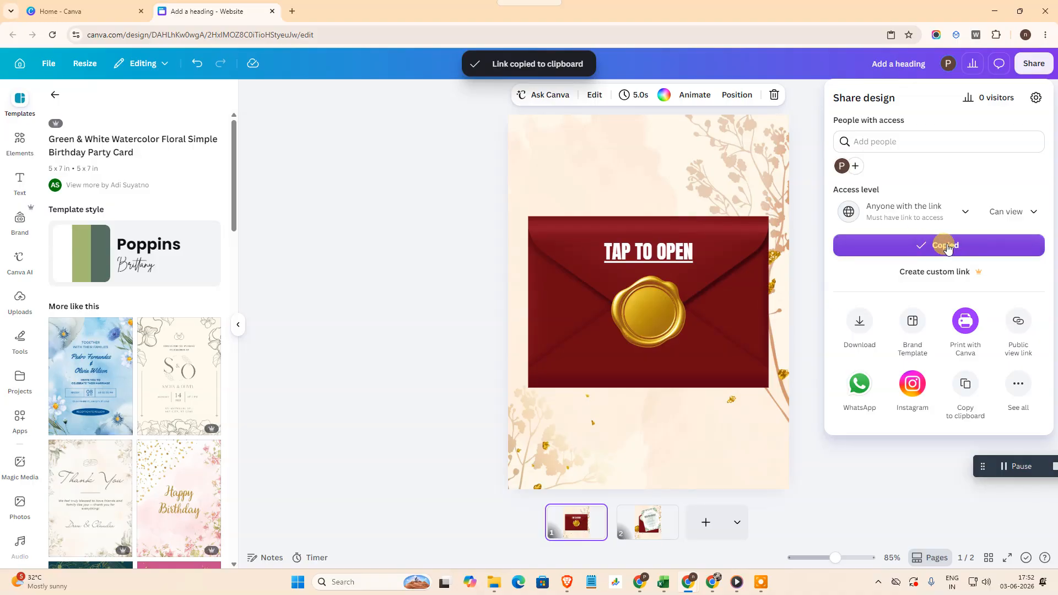
click(936, 271)
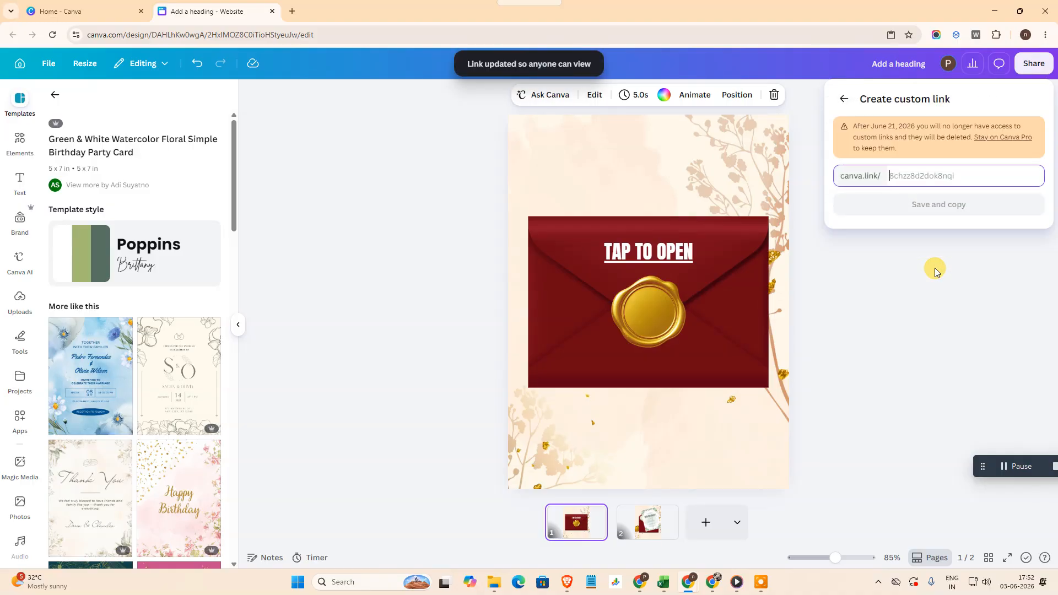
click(845, 100)
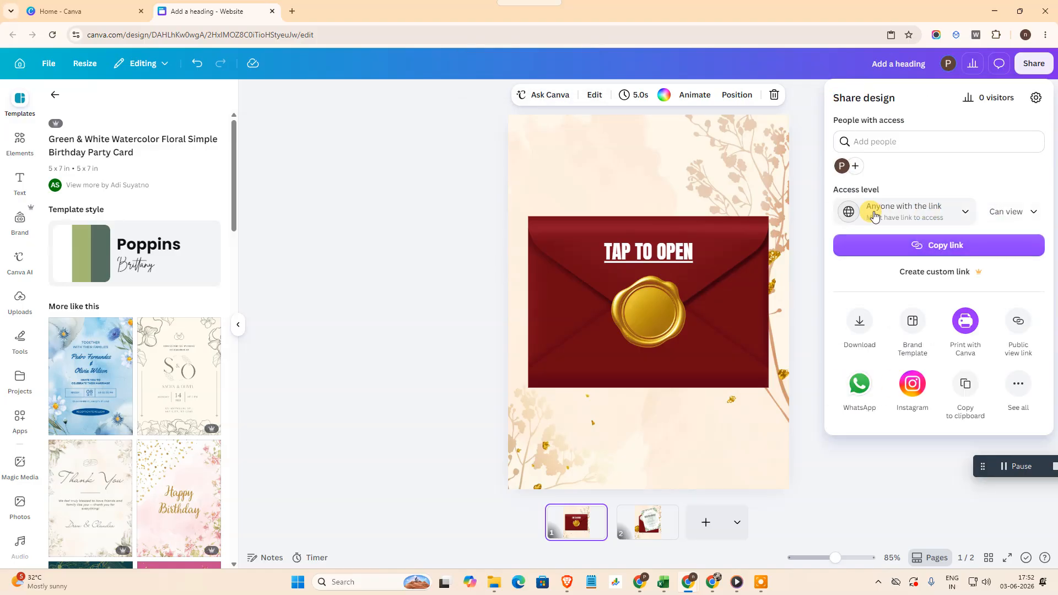
- Select "Can view" and "Anyone with the link" as the access settings and copy the share link again
click(1009, 216)
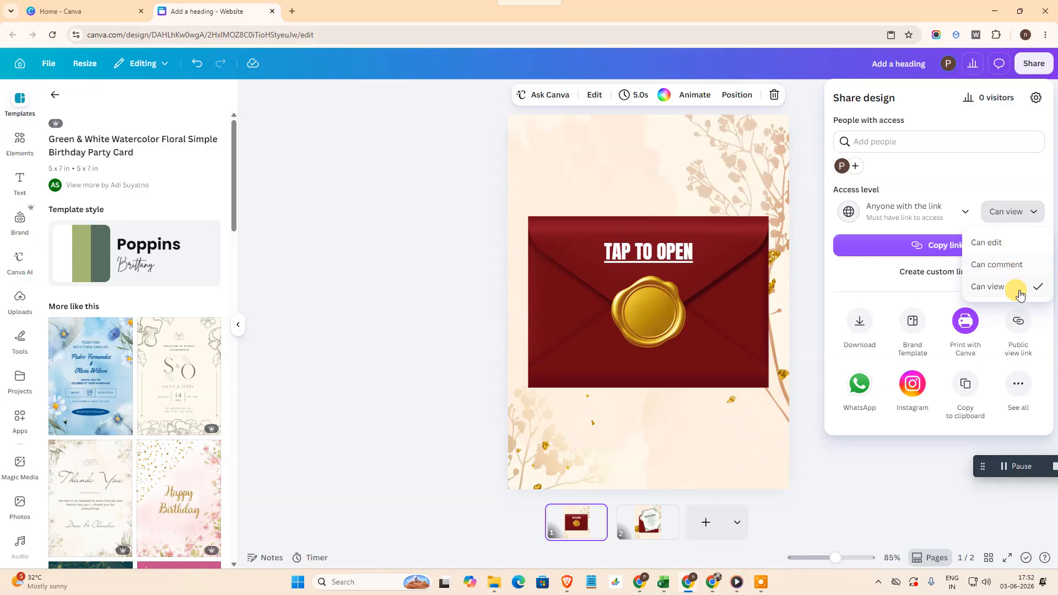
click(992, 288)
click(936, 209)
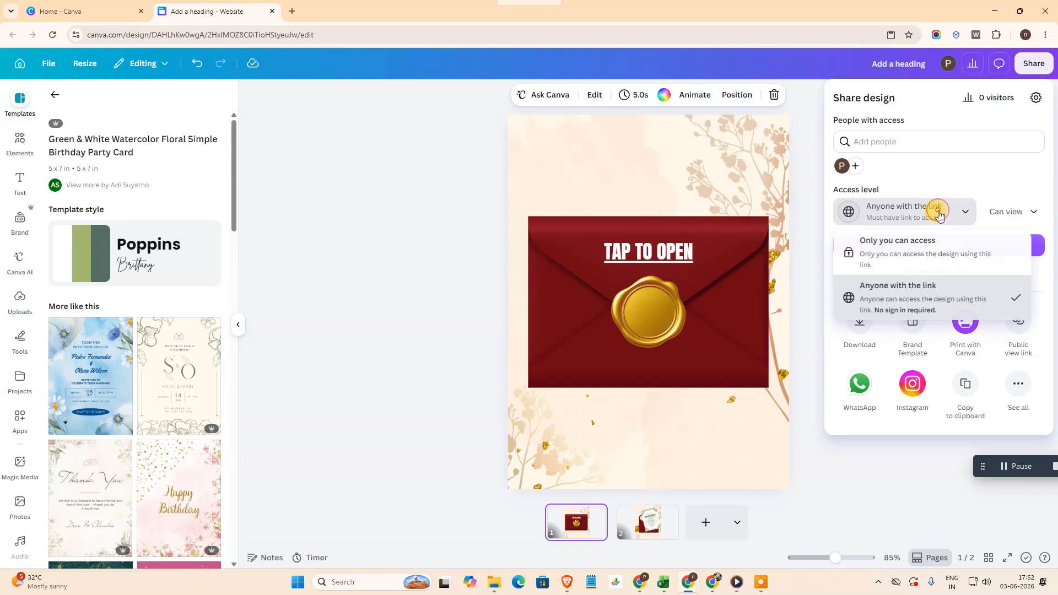
click(898, 301)
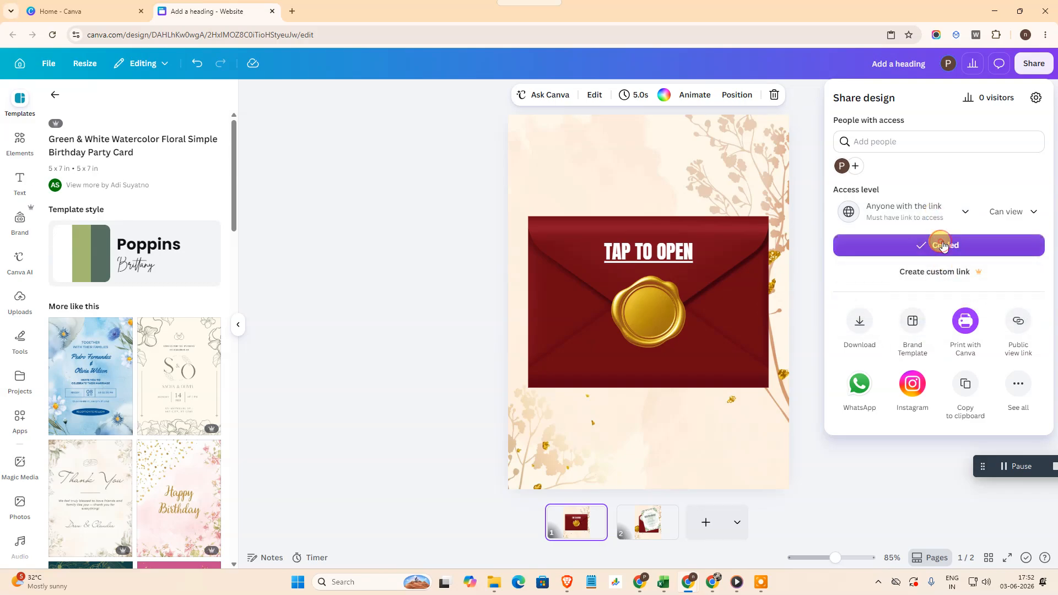
click(940, 244)
- Open the copied share link in a new browser tab and close that tab after checking it
click(294, 12)
key(ctrl+v)
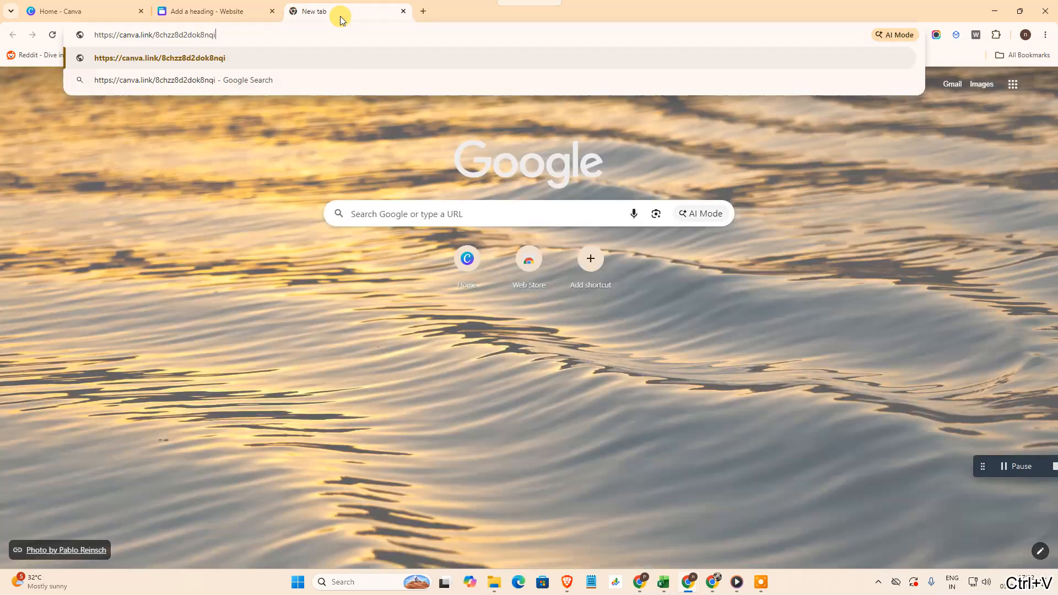
key(Return)
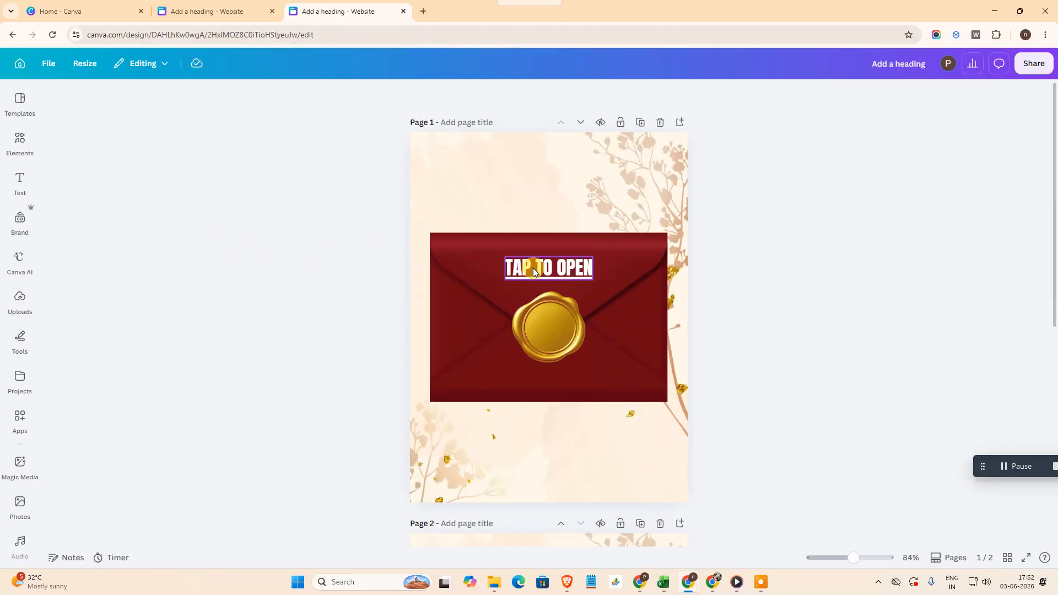
click(404, 12)
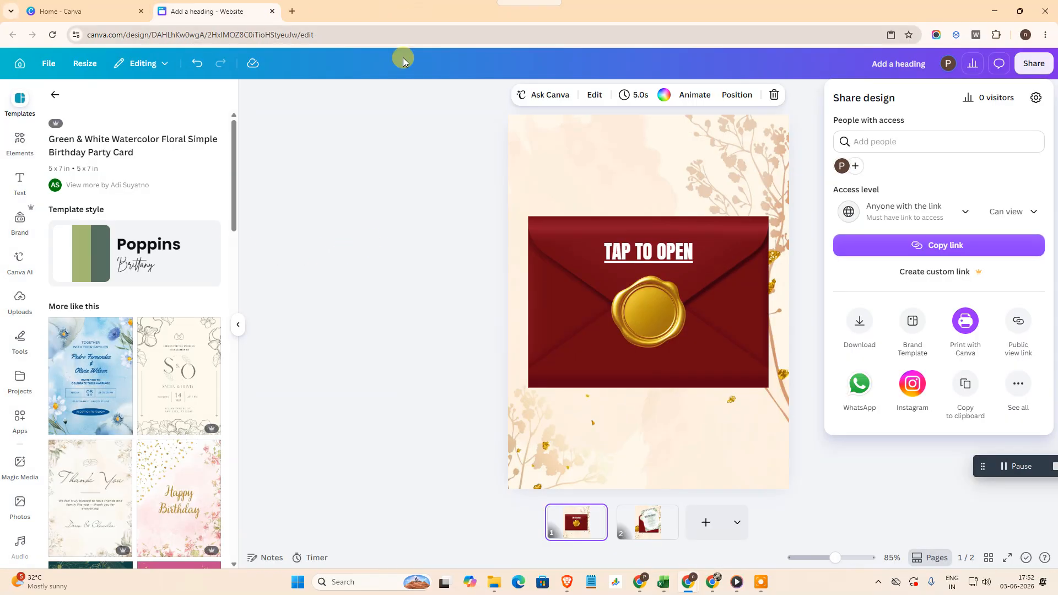
- Test the share link in an incognito window by dismissing the sign-up dialog and following the "TAP TO OPEN" text
click(1045, 35)
click(934, 89)
key(ctrl+v)
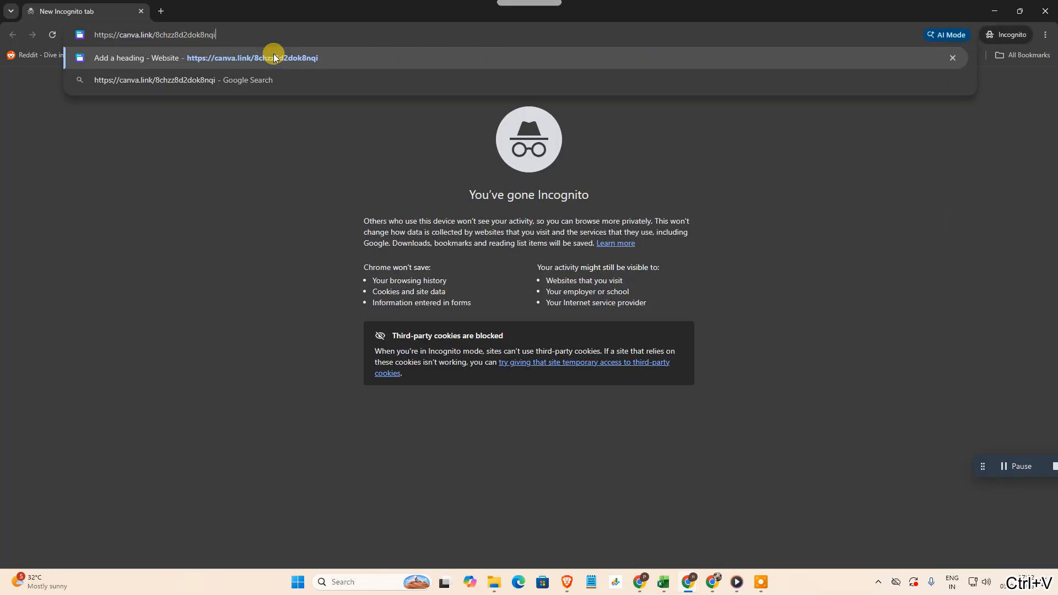
key(Return)
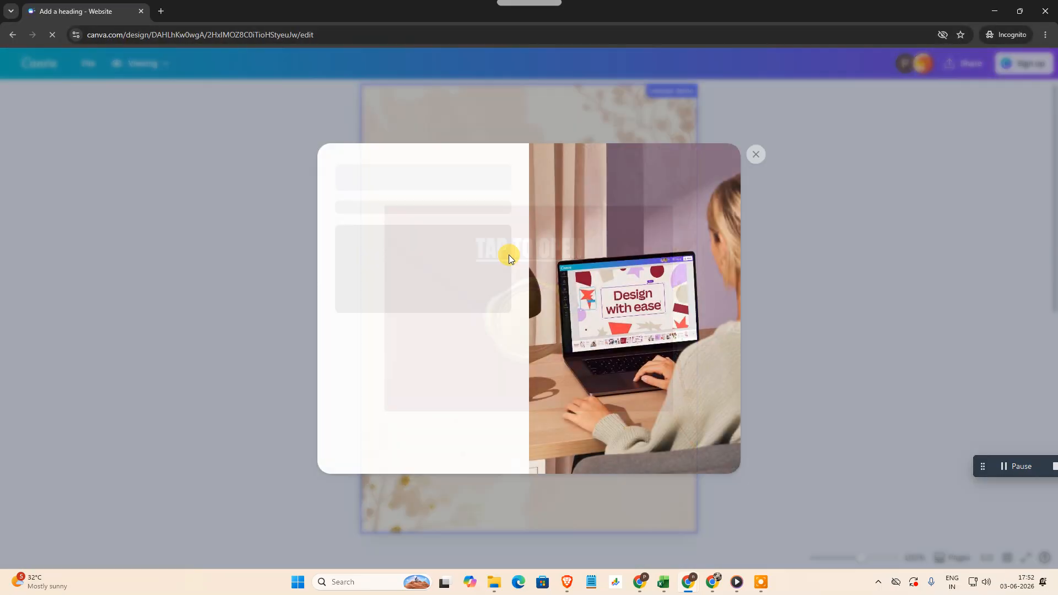
click(756, 155)
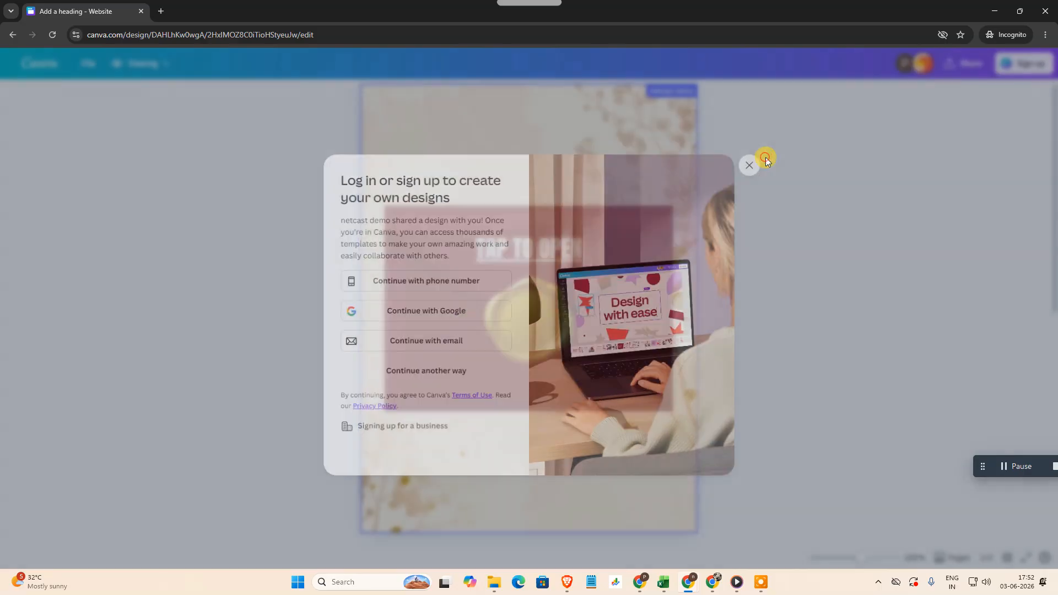
click(516, 257)
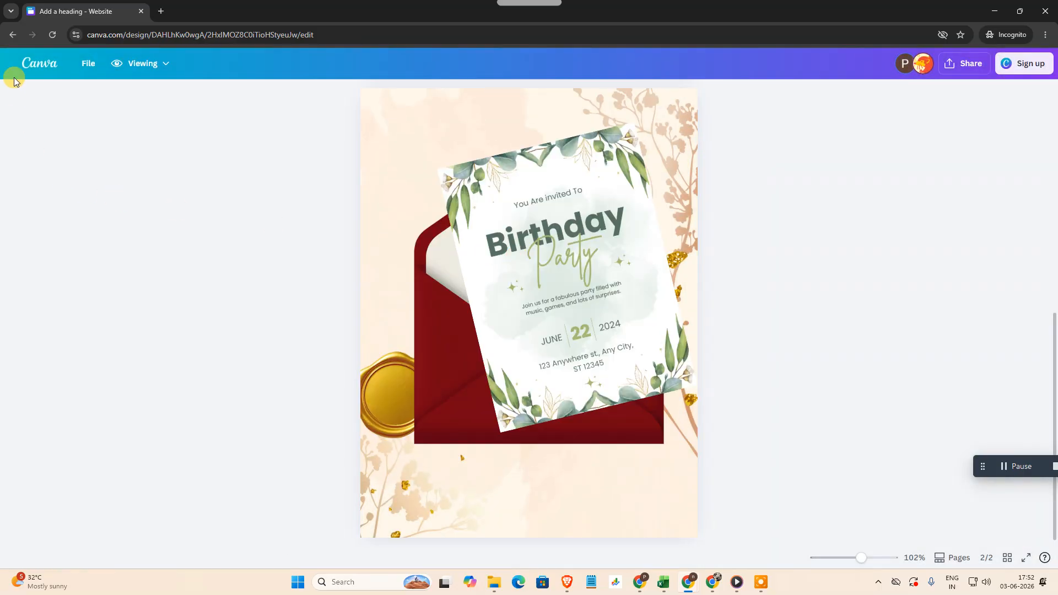
- Retest the copied share link in the incognito window, follow the "TAP TO OPEN" text, and close that window to return to the editor
click(12, 37)
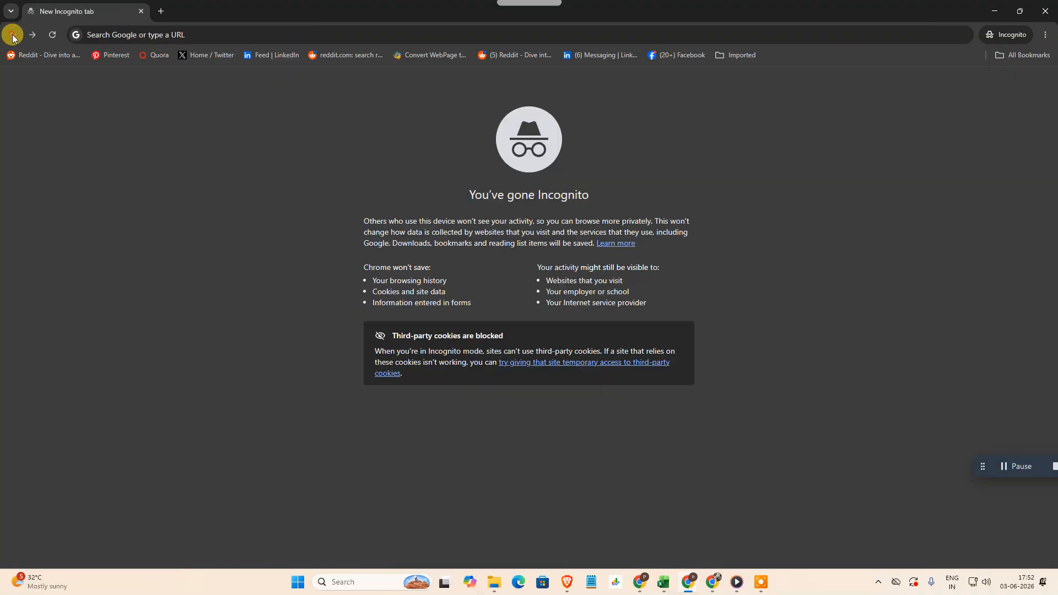
click(224, 35)
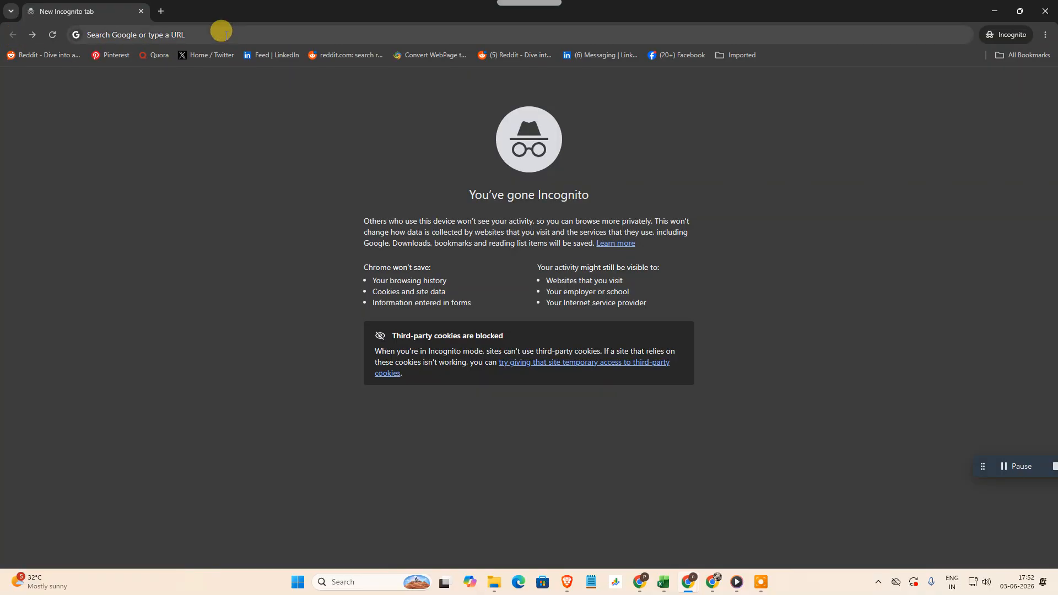
key(ctrl+v)
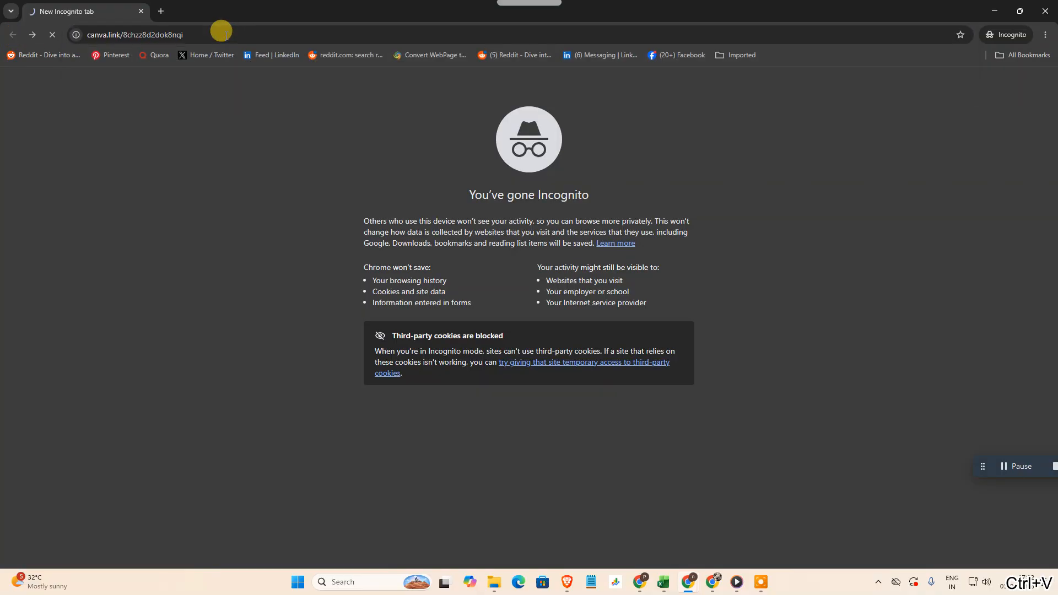
key(Return)
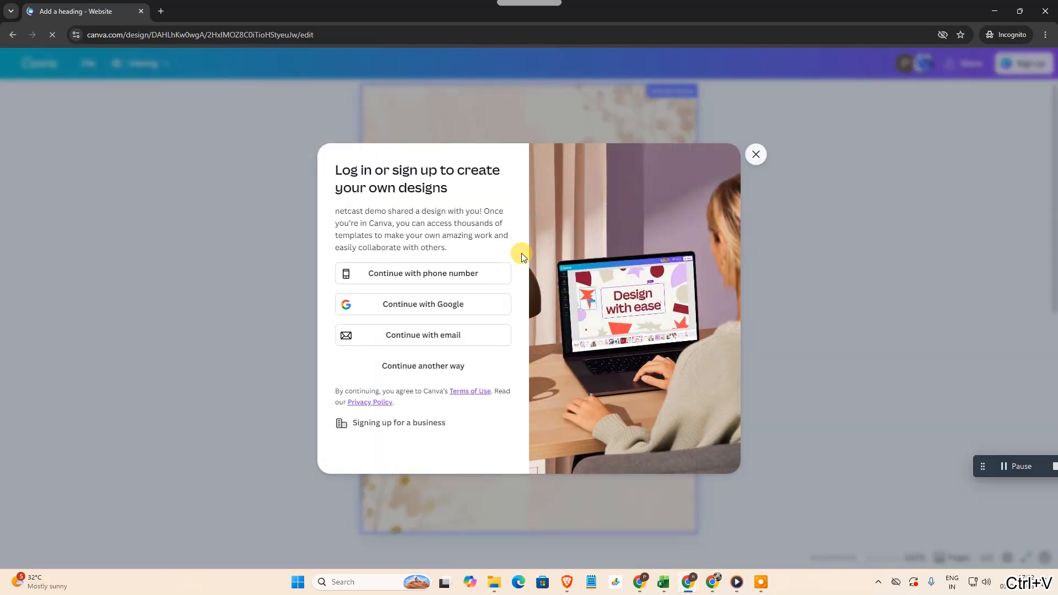
click(819, 171)
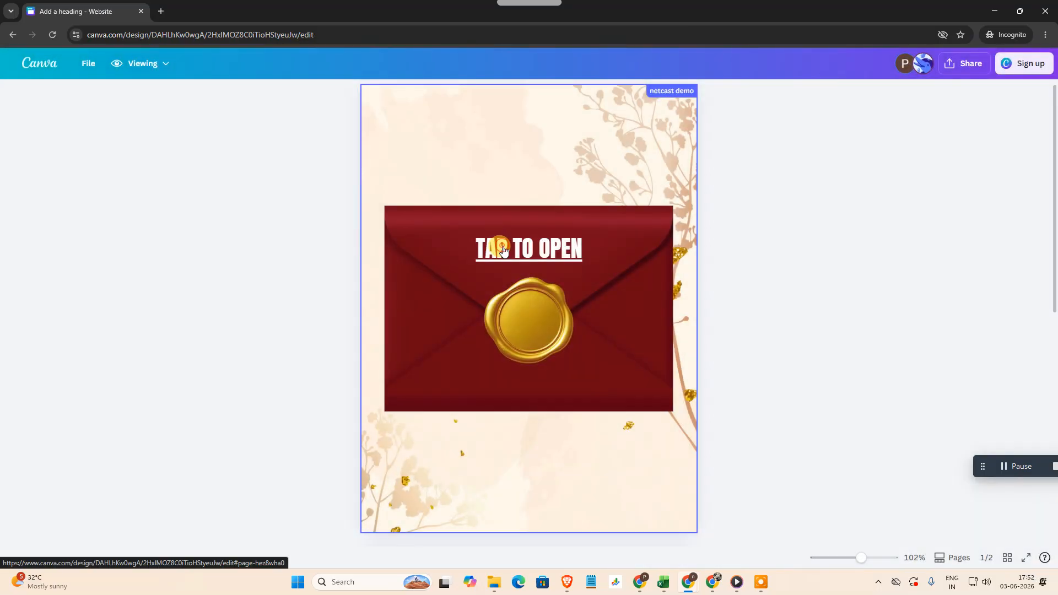
click(530, 254)
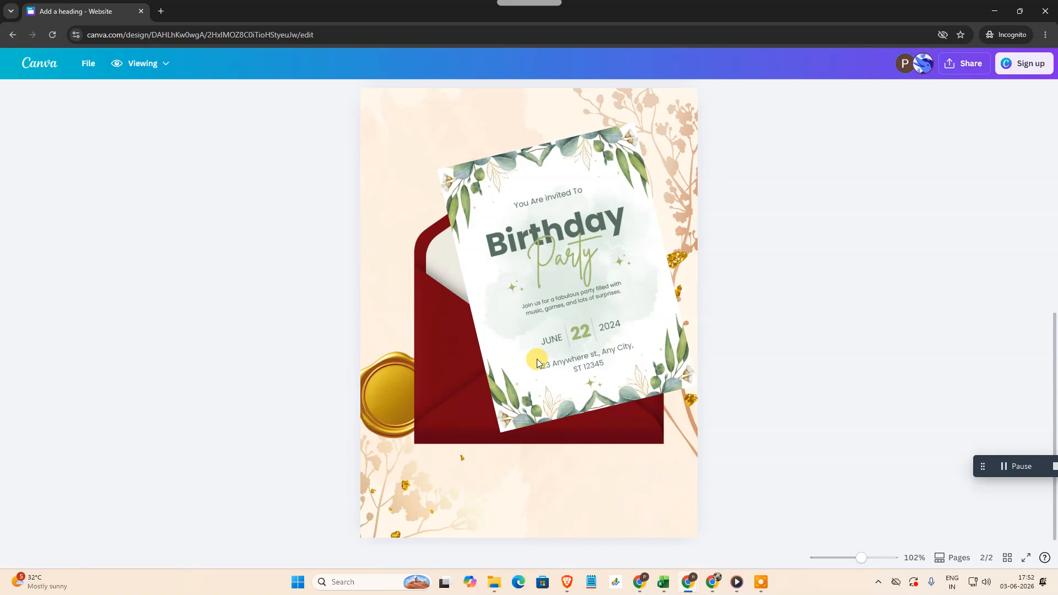
click(1047, 10)
click(265, 244)
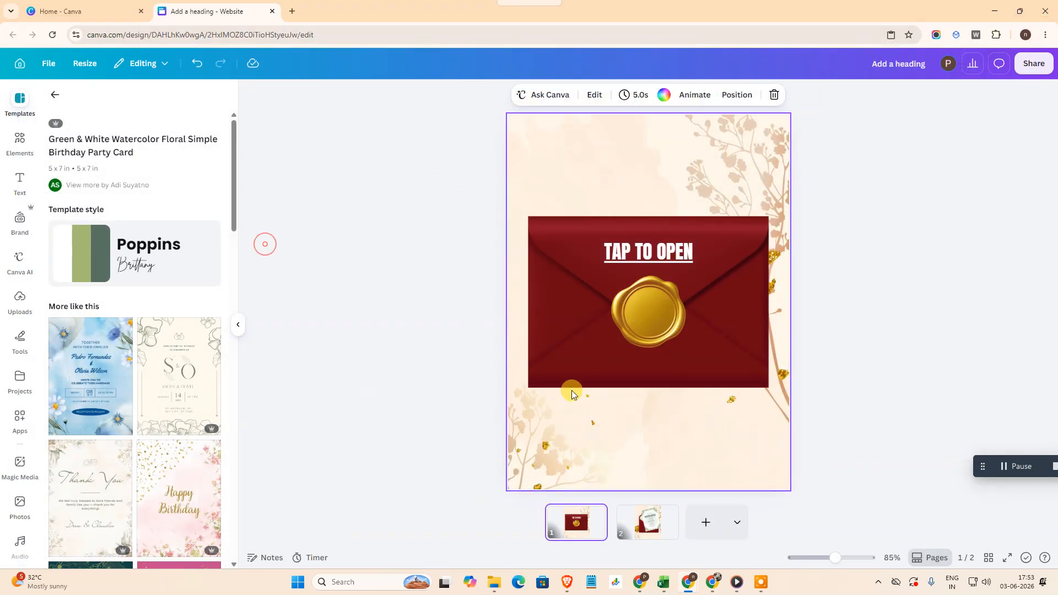
- On page 2, rotate the birthday card upright to about 0° and move it slightly up over the envelope
click(634, 524)
click(691, 342)
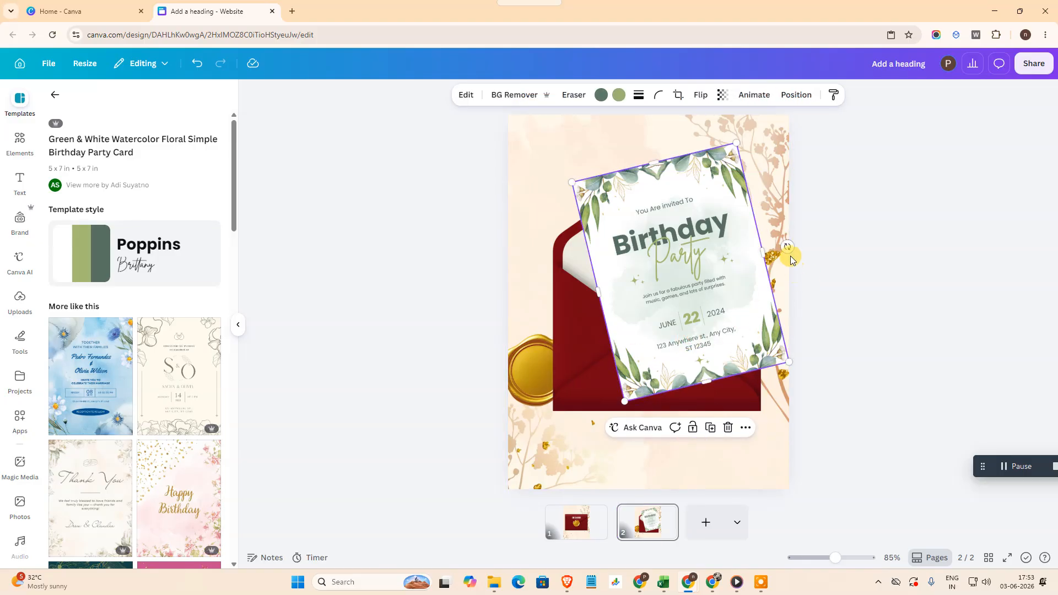
drag(788, 247, 786, 275)
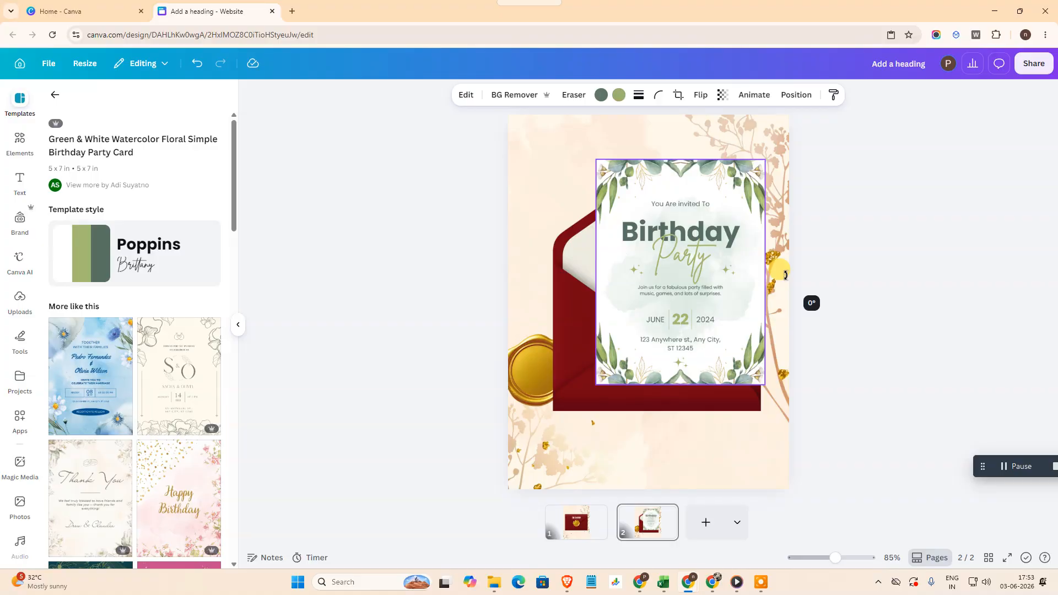
drag(685, 308, 675, 283)
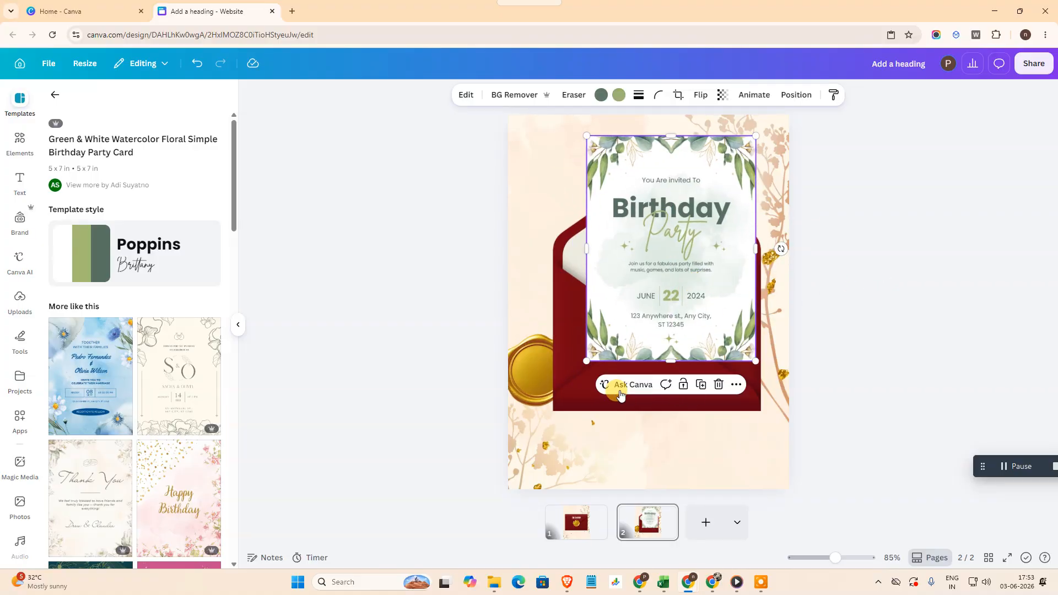
- Open Magic Grab for the open envelope image on page 2
click(577, 395)
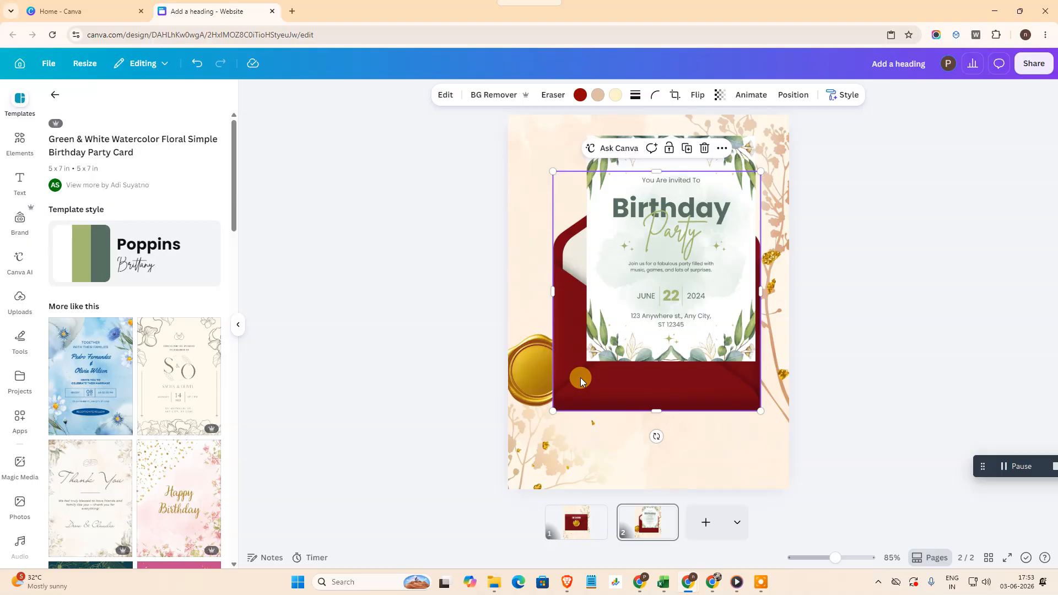
click(440, 96)
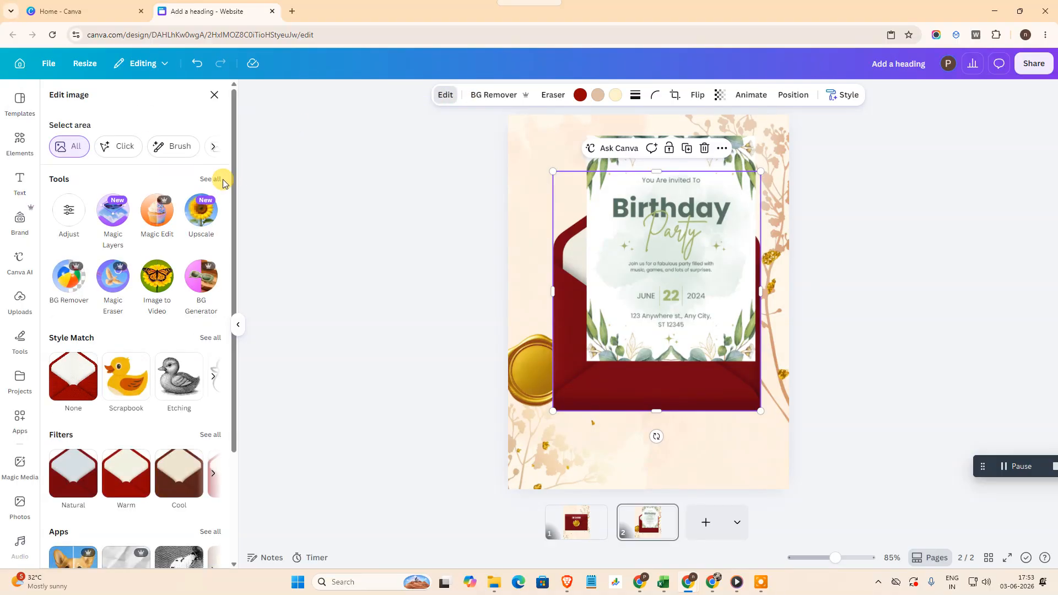
click(215, 182)
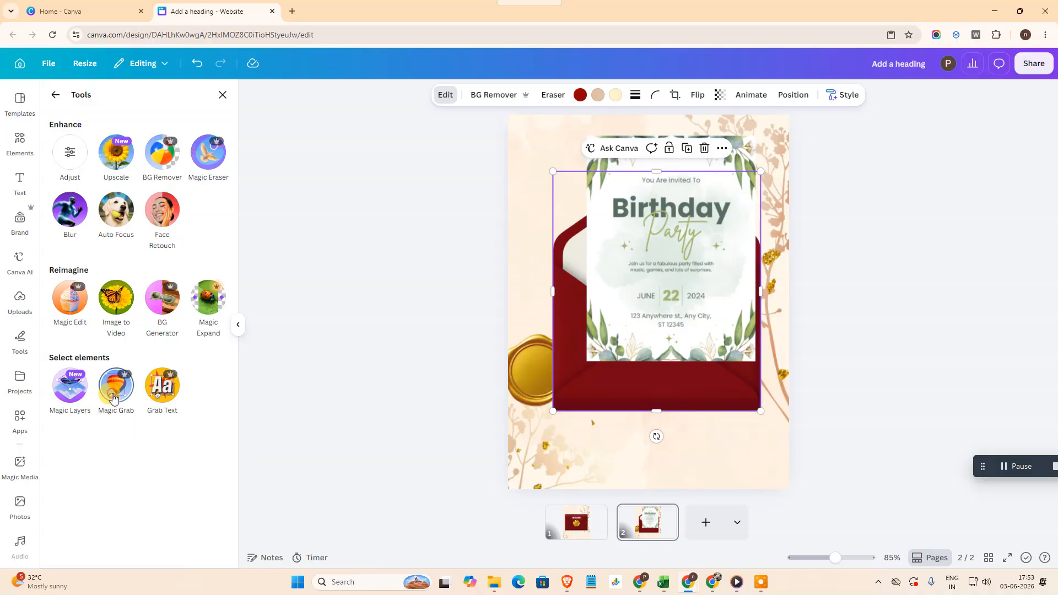
click(114, 388)
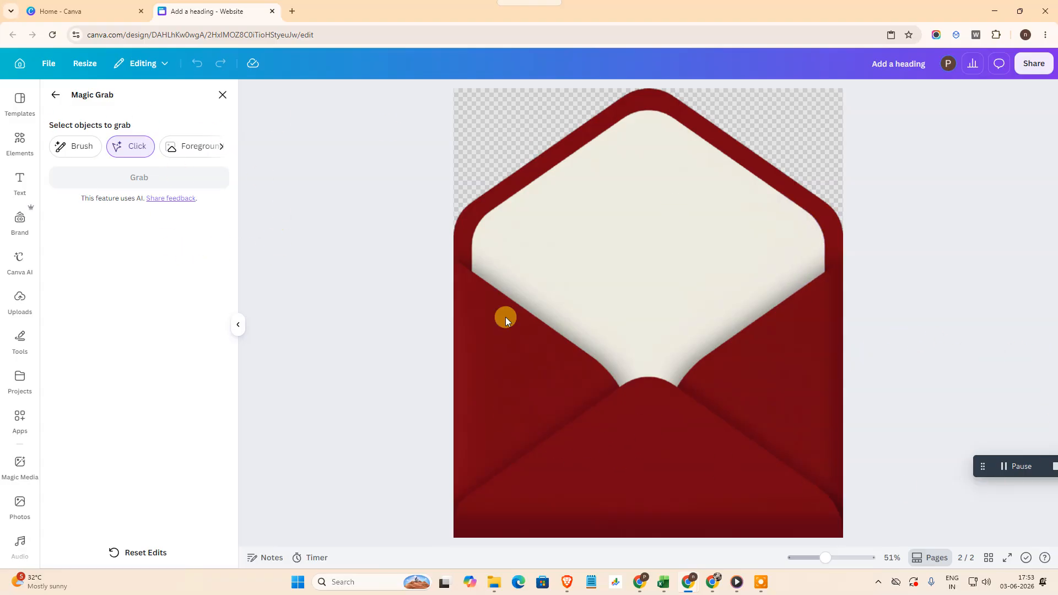
- Try to select the envelope's front flaps one by one with Magic Grab's Click selection
click(555, 428)
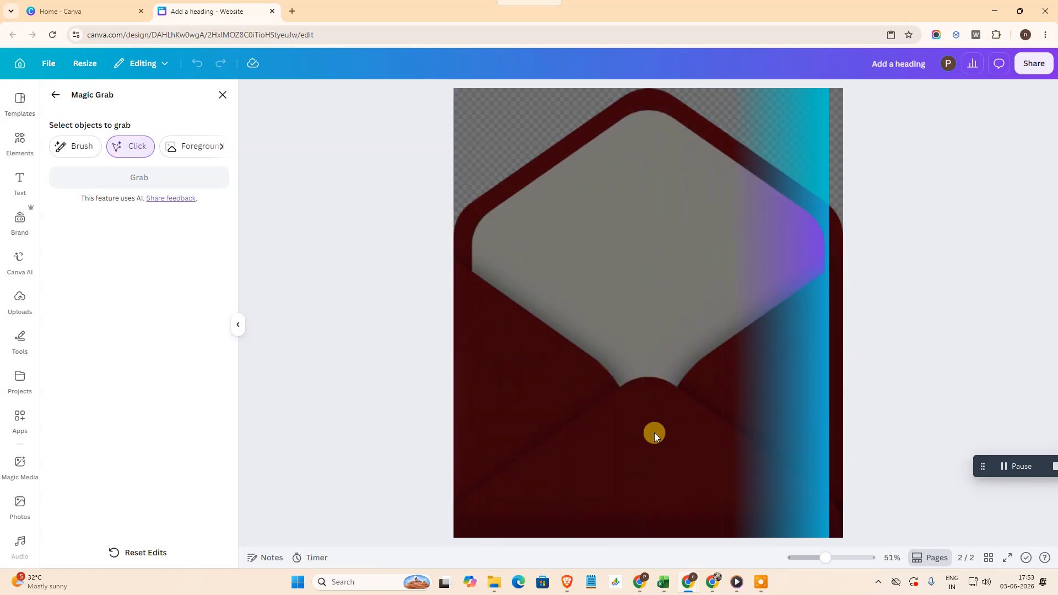
click(649, 440)
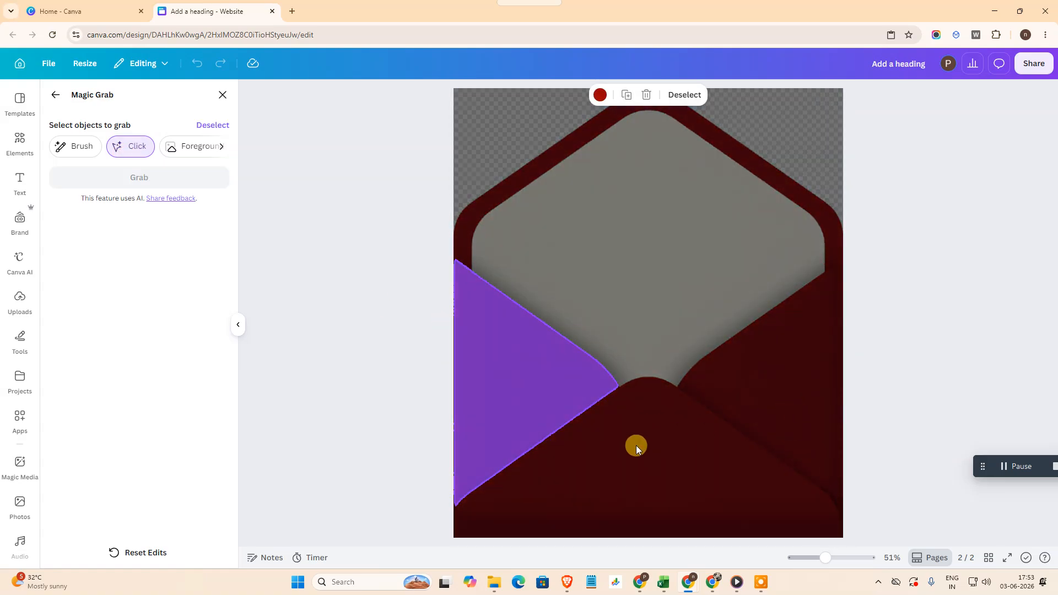
click(748, 375)
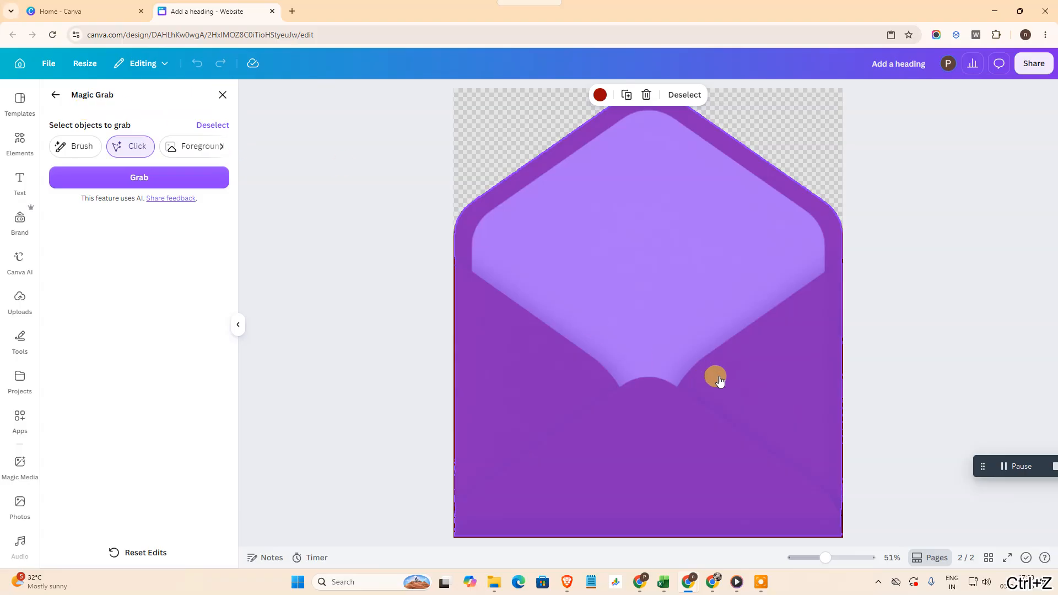
click(723, 408)
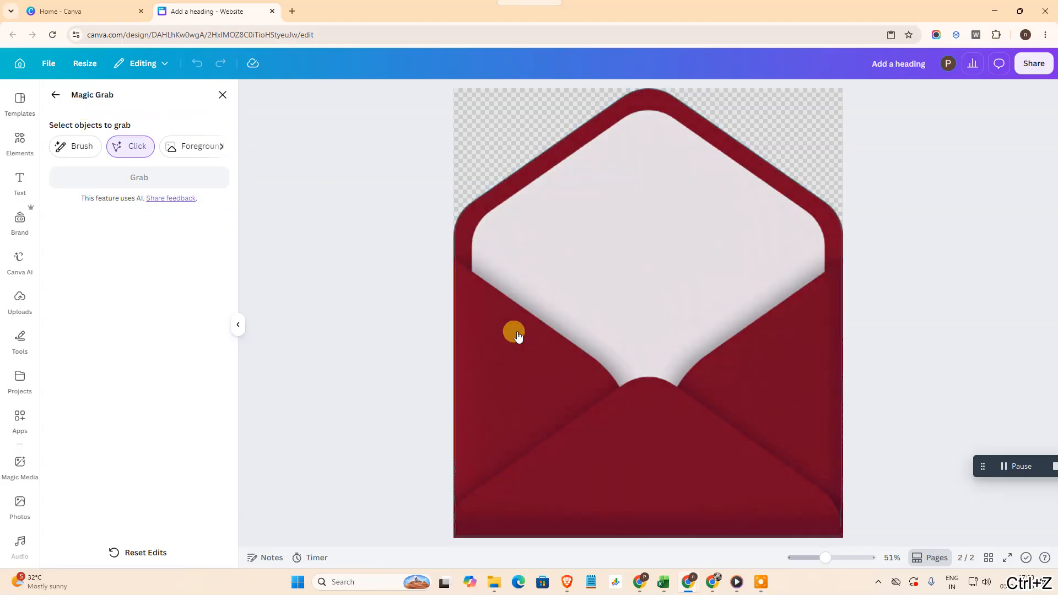
click(73, 146)
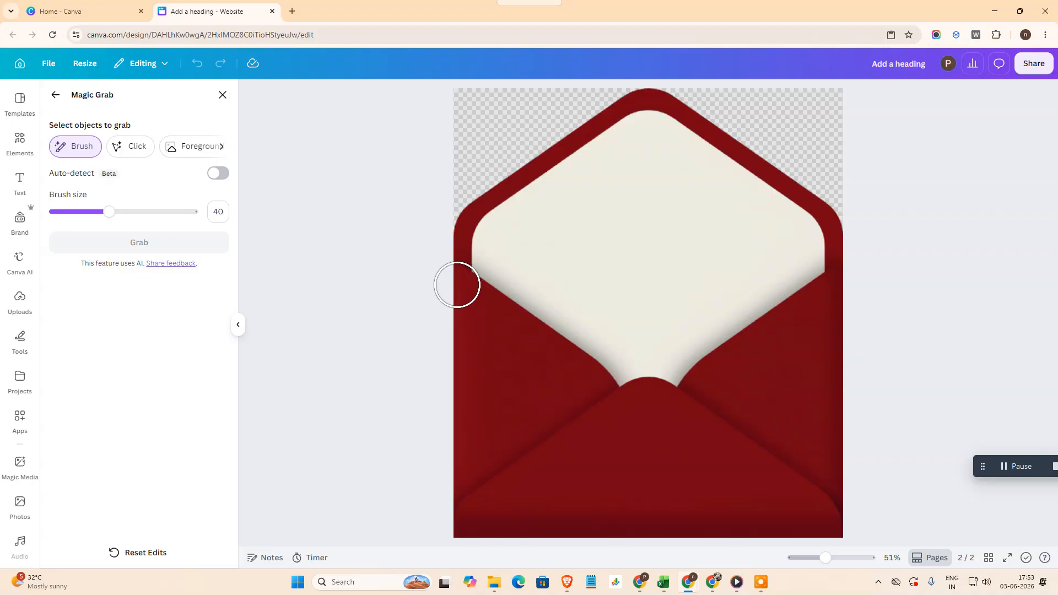
click(130, 146)
click(656, 418)
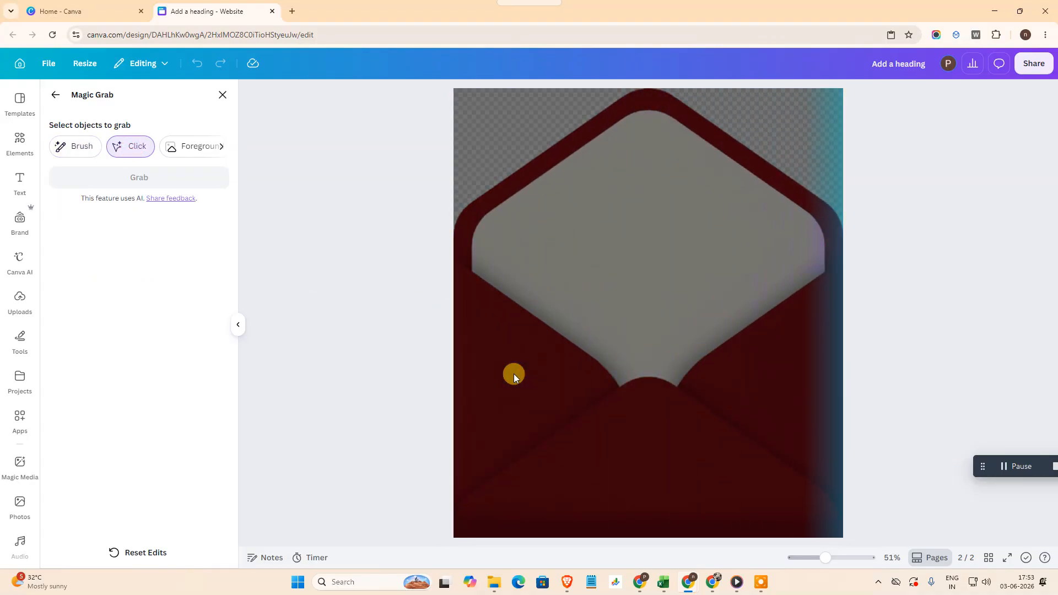
click(511, 374)
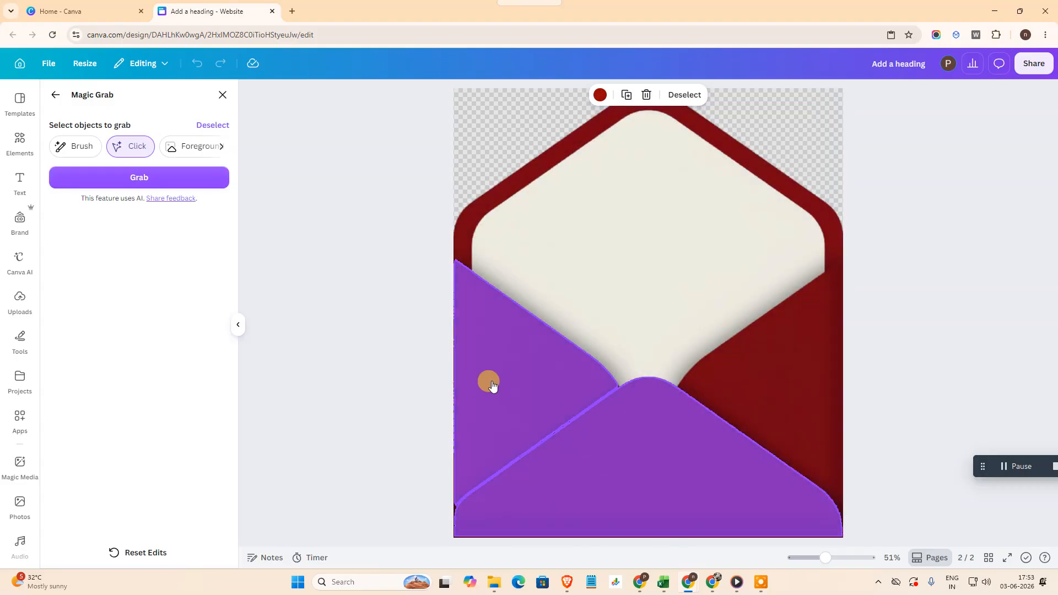
- Brush over the envelope's front flaps and grab them as a separate element, undoing a trial move of the grabbed piece
click(75, 150)
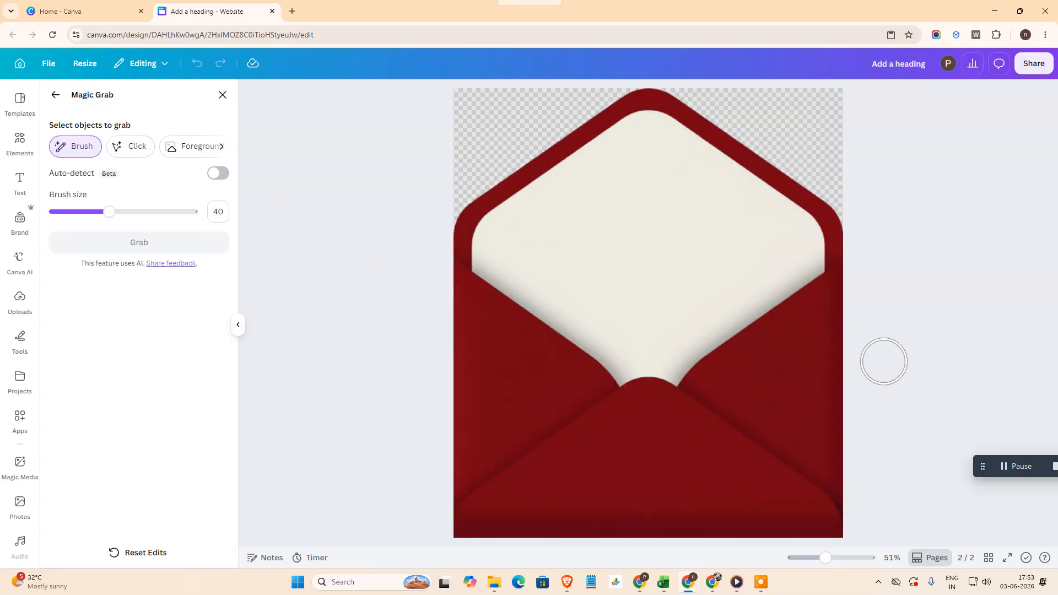
mouse_move(834, 291)
mouse_down()
mouse_move(796, 326)
mouse_move(708, 372)
mouse_move(627, 387)
mouse_move(544, 355)
mouse_move(489, 309)
mouse_move(546, 342)
mouse_move(463, 287)
mouse_move(467, 475)
mouse_move(491, 522)
mouse_move(769, 531)
mouse_move(487, 496)
mouse_move(706, 470)
mouse_move(646, 435)
mouse_move(498, 406)
mouse_move(502, 391)
mouse_move(615, 401)
mouse_move(506, 377)
mouse_move(741, 418)
mouse_move(825, 339)
mouse_move(827, 485)
mouse_move(649, 493)
mouse_move(644, 433)
mouse_move(765, 433)
mouse_move(735, 389)
mouse_move(806, 400)
mouse_move(803, 478)
mouse_move(763, 484)
mouse_move(818, 505)
mouse_move(835, 524)
mouse_move(434, 514)
mouse_move(457, 515)
mouse_move(485, 461)
mouse_move(591, 510)
mouse_move(794, 514)
mouse_move(595, 495)
mouse_up()
click(85, 243)
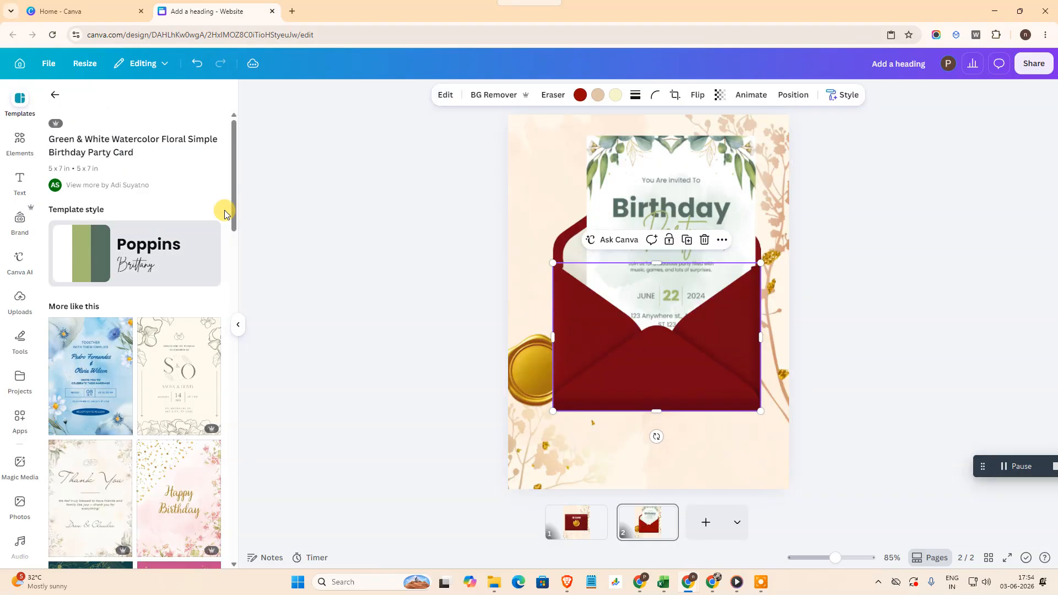
drag(651, 369, 629, 383)
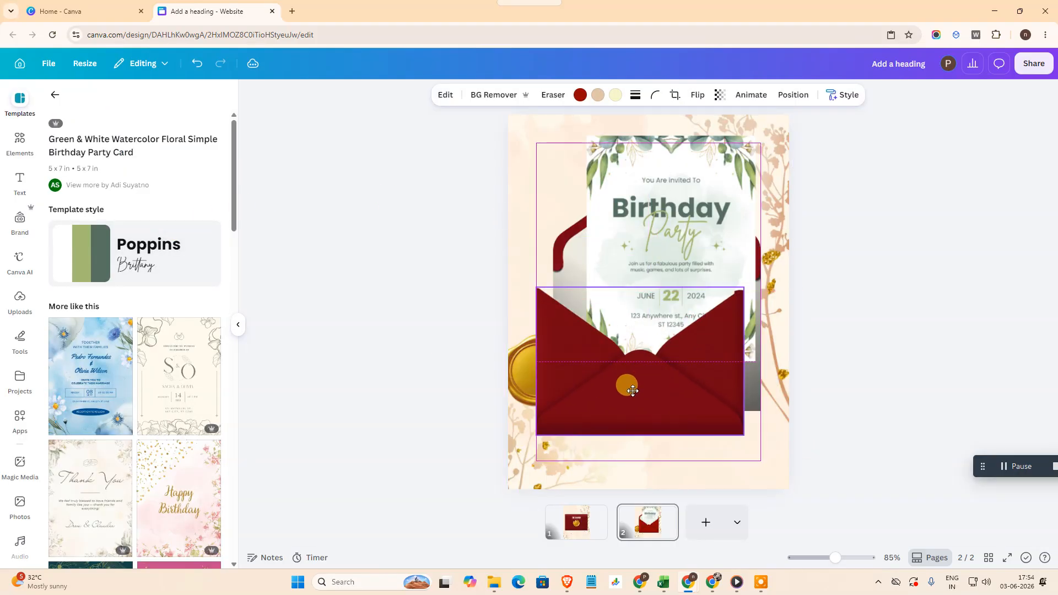
key(ctrl+z)
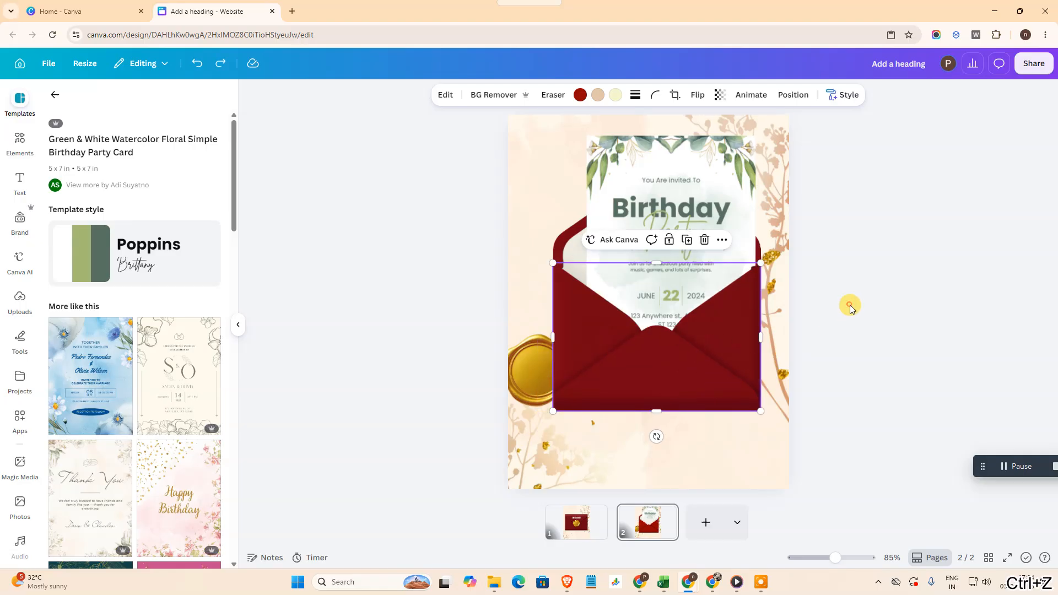
- Show the page's layers, select the birthday card layer, and move the card down into the envelope, centred behind its front flaps
click(701, 188)
click(797, 97)
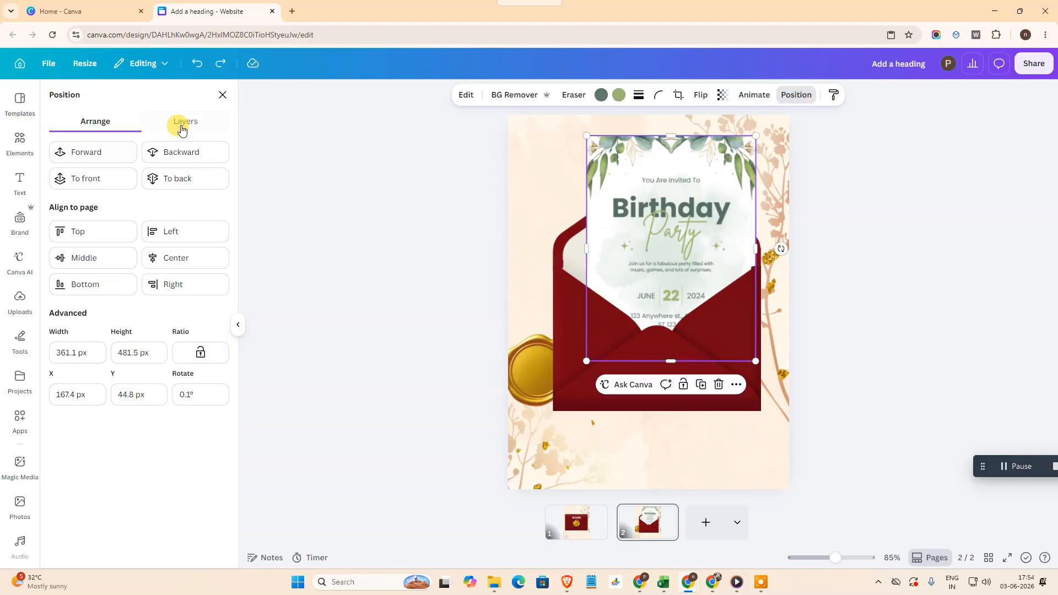
click(183, 131)
click(576, 354)
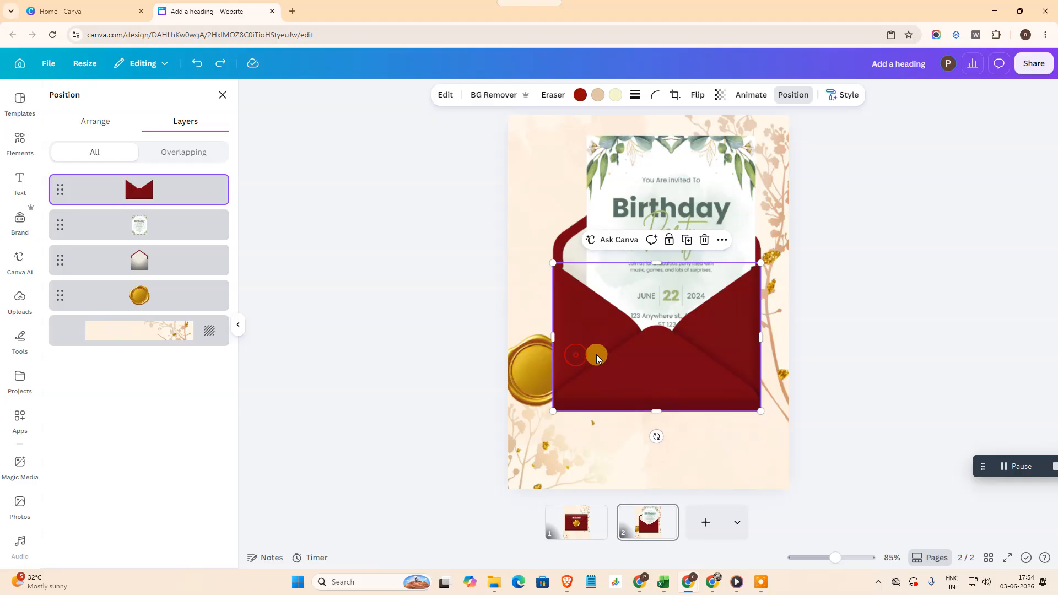
click(160, 224)
drag(659, 245, 643, 290)
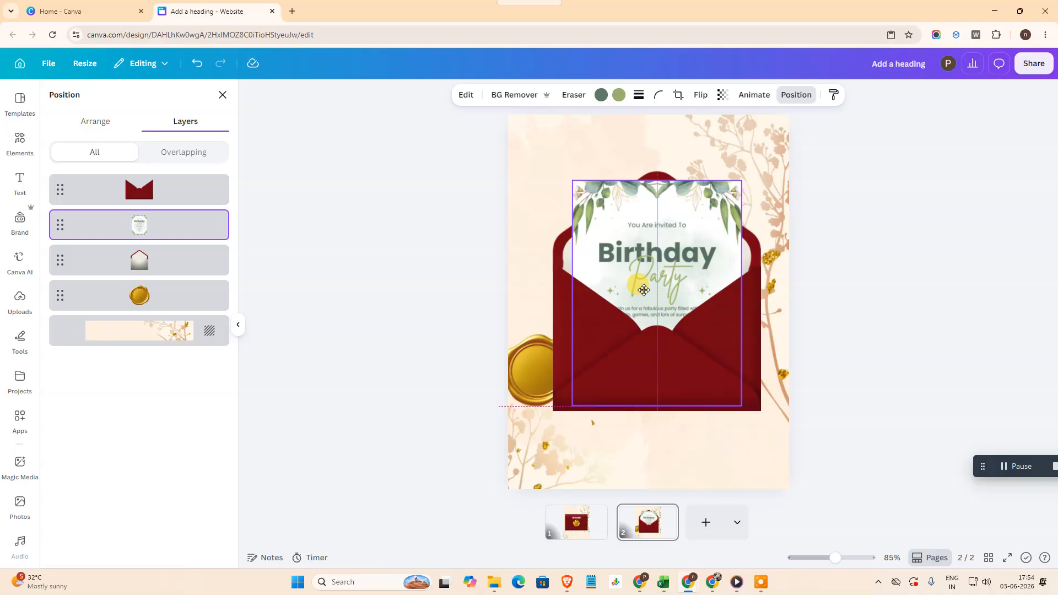
drag(644, 290, 644, 290)
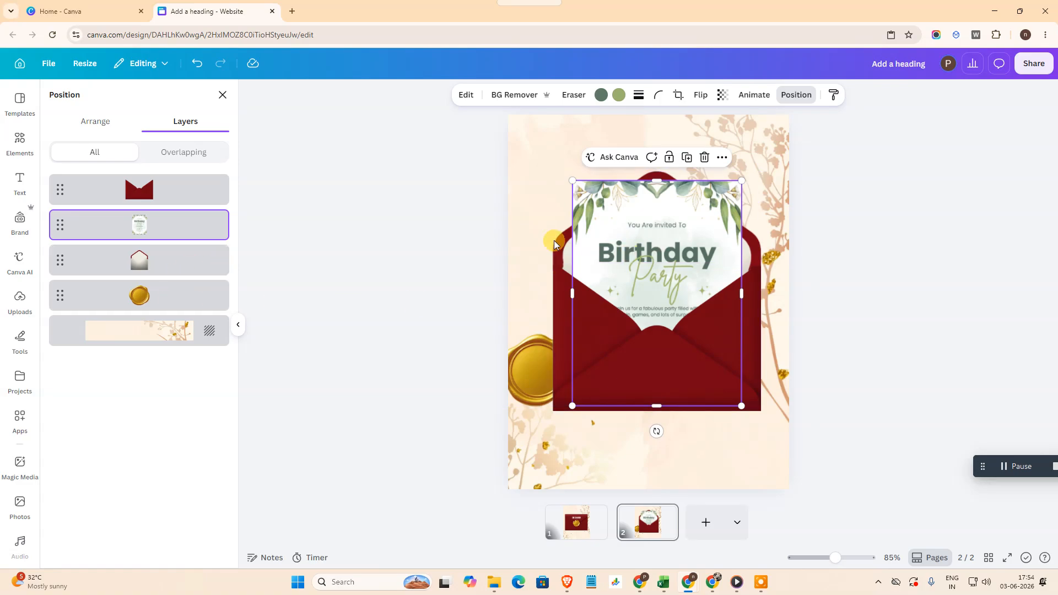
click(538, 233)
- Create a custom animation for the birthday card with a straight upward path that slides it out of the envelope
click(697, 241)
click(754, 95)
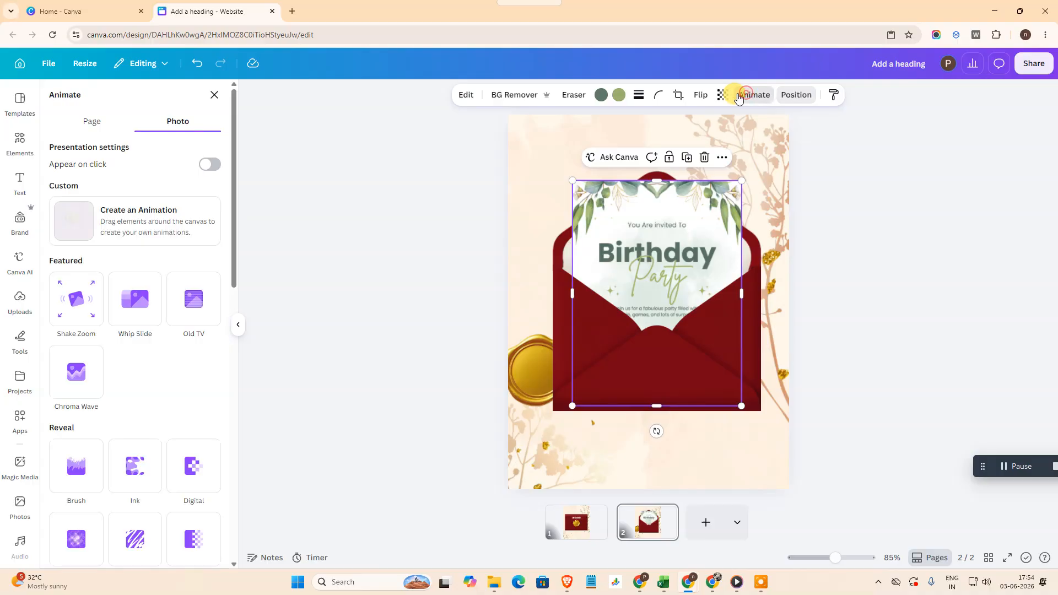
click(120, 231)
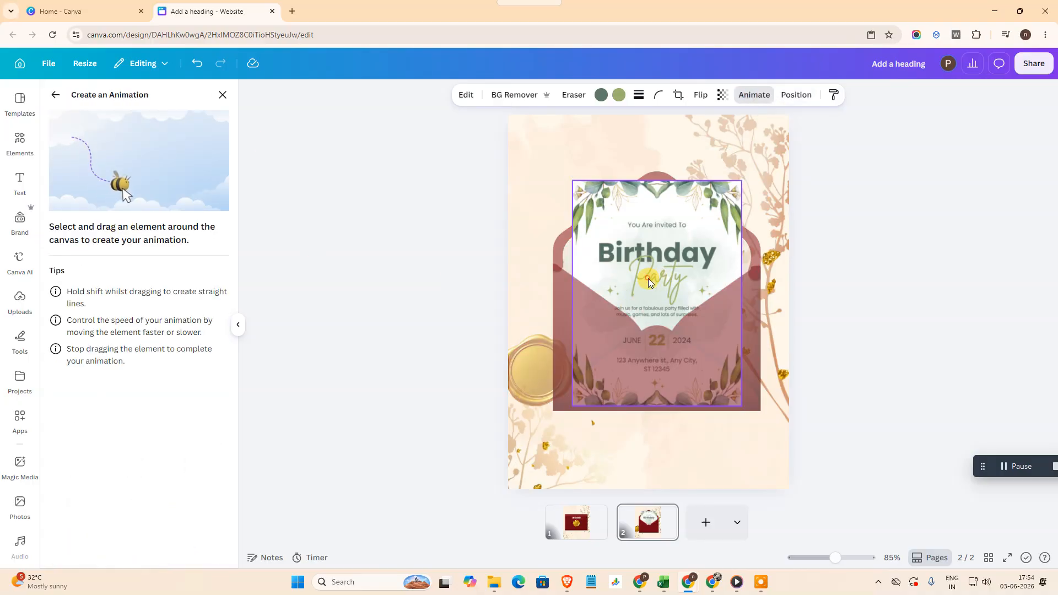
drag(648, 277, 648, 211)
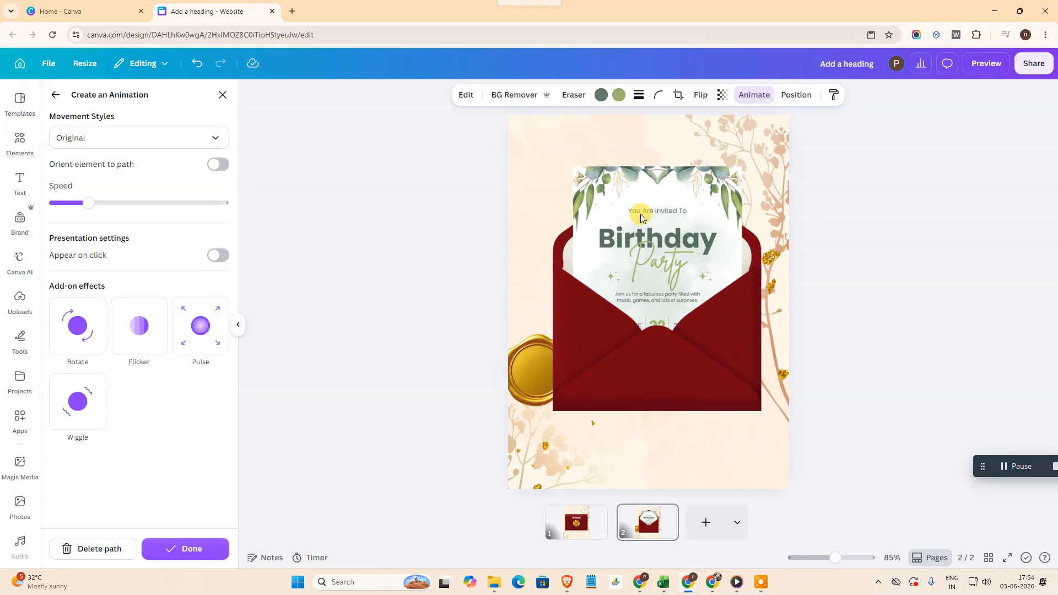
- Set the card animation's movement style to Smooth and increase its speed slightly
click(108, 136)
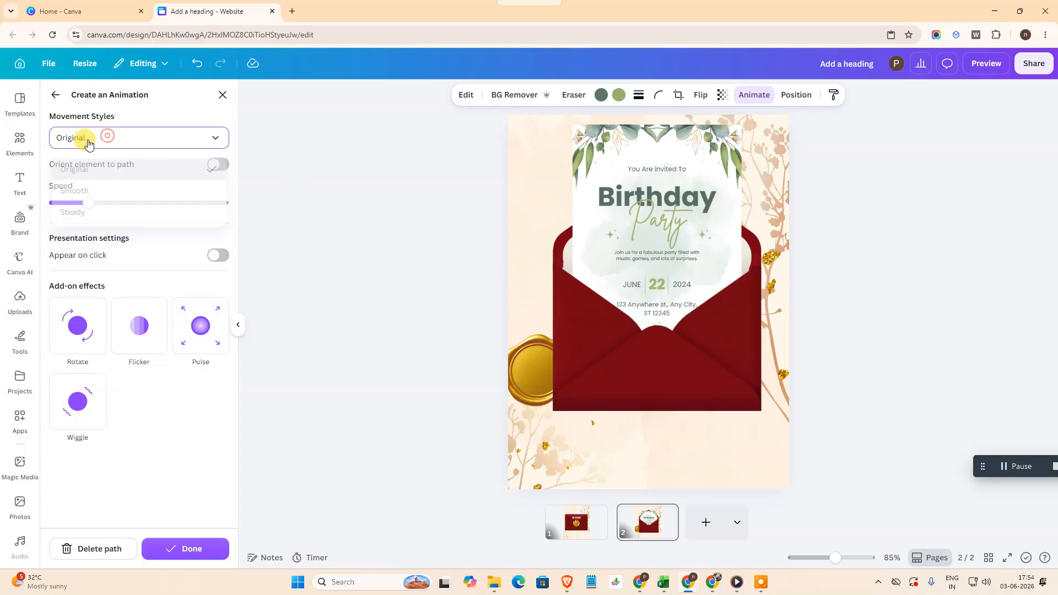
click(76, 191)
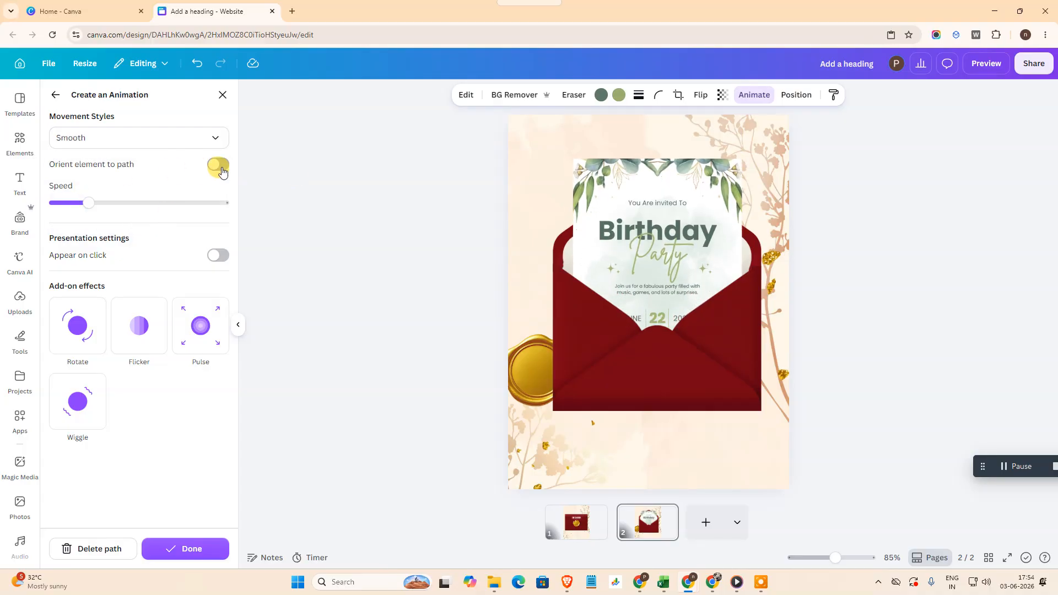
mouse_move(88, 203)
mouse_down()
mouse_move(107, 202)
mouse_move(88, 203)
mouse_move(97, 205)
mouse_up()
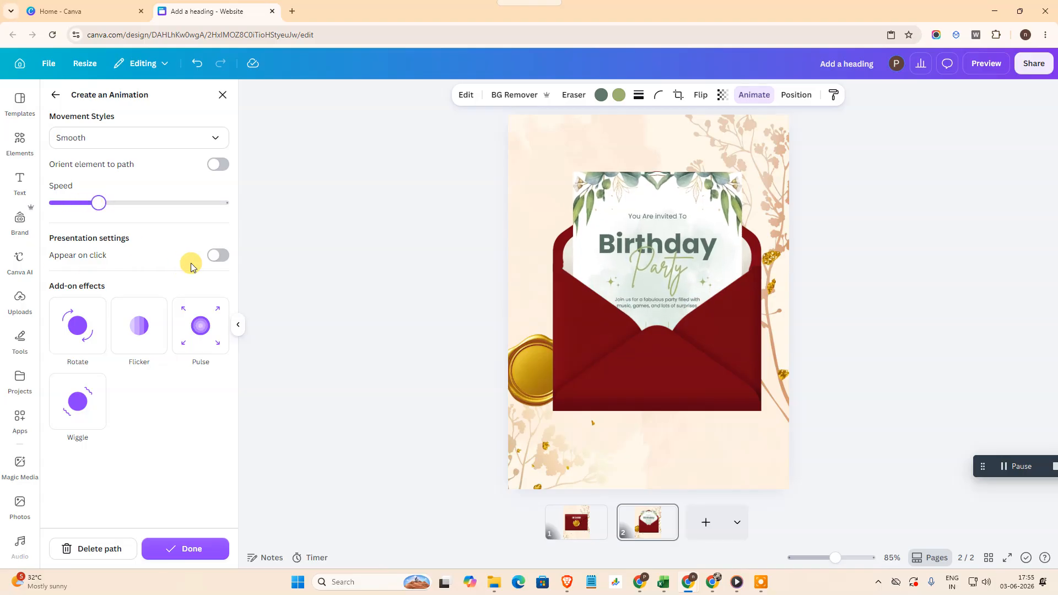
- Finish the birthday card's custom animation and copy the design's share link
click(186, 549)
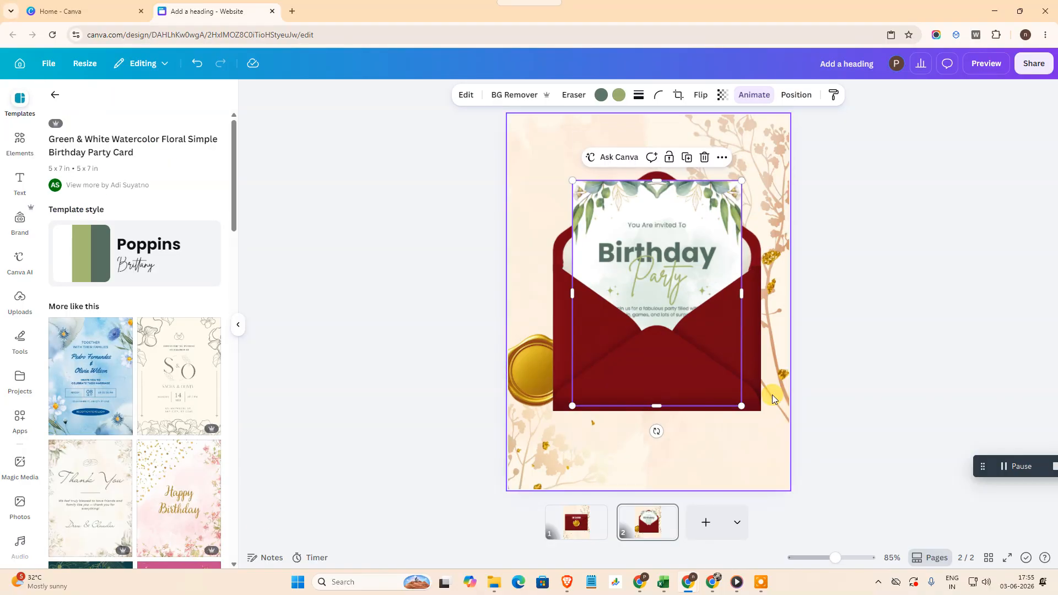
click(1033, 64)
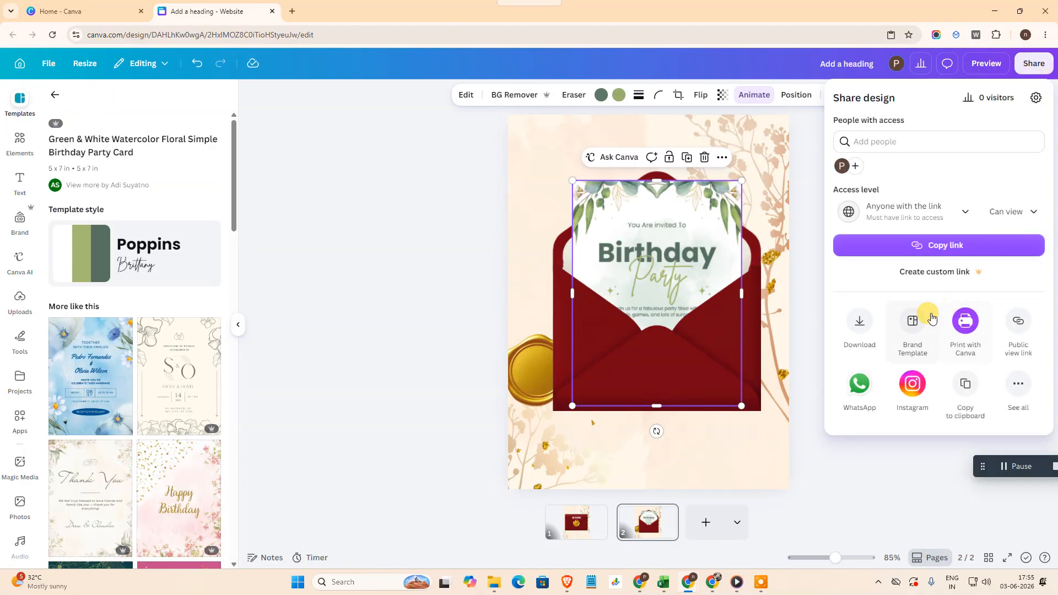
click(957, 244)
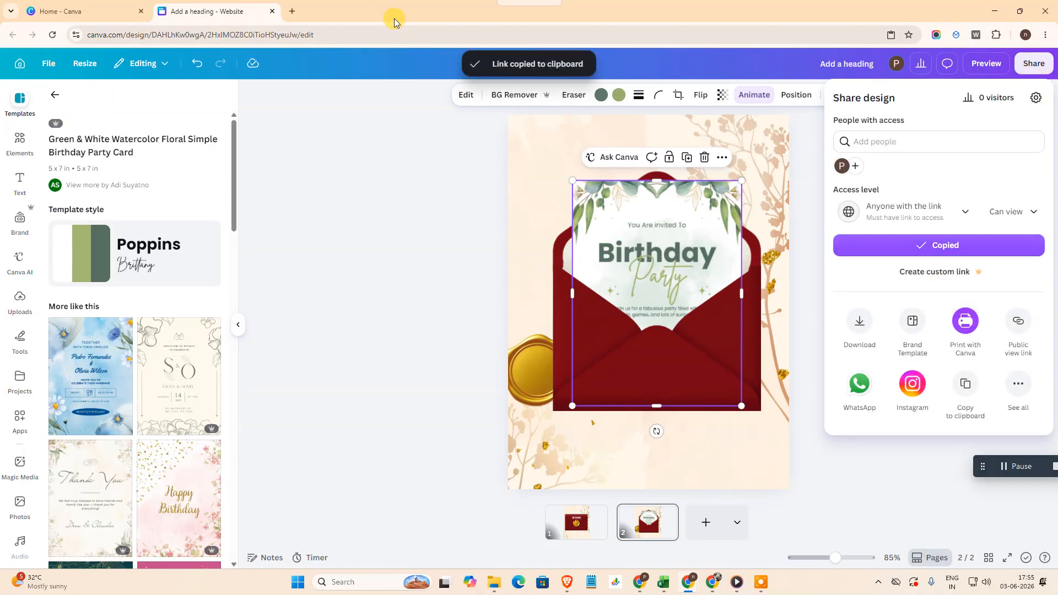
- Open the copied link in a new incognito window, dismiss the sign-up prompt, and follow the TAP TO OPEN link on the envelope
click(1046, 35)
click(892, 88)
key(ctrl+v)
key(Return)
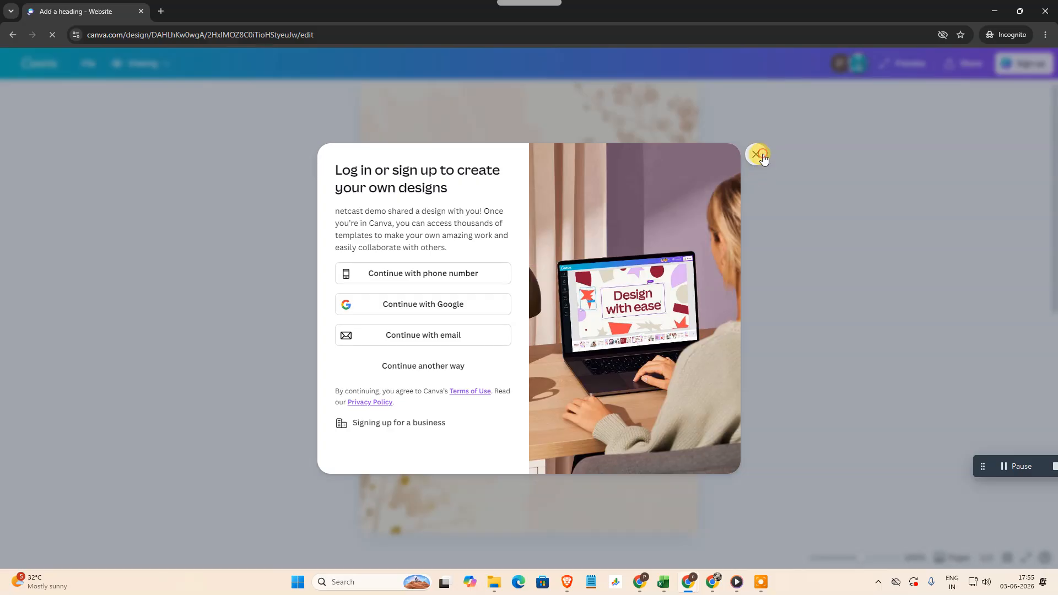
click(758, 155)
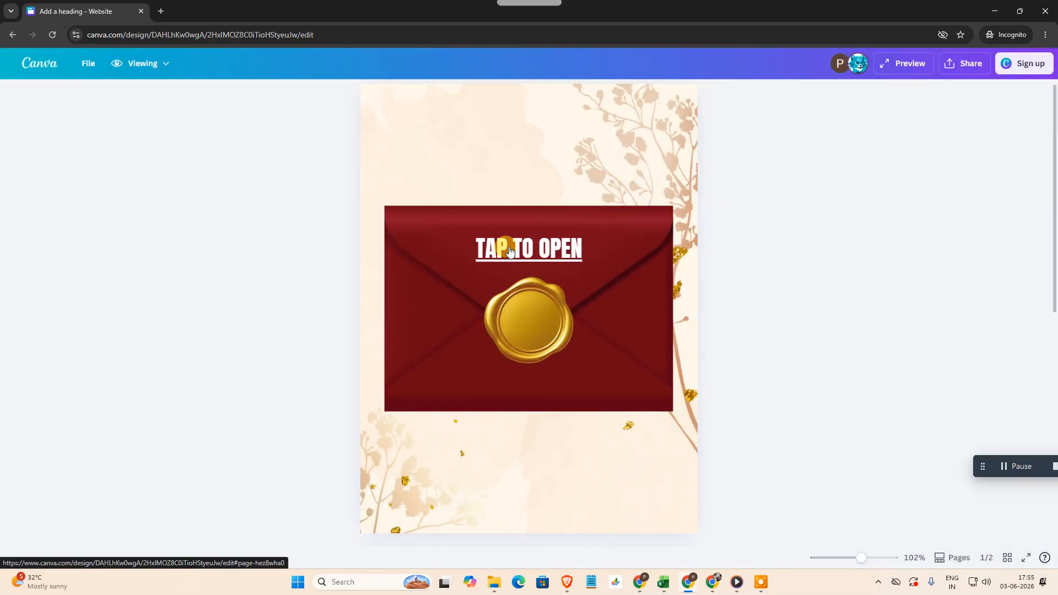
click(509, 250)
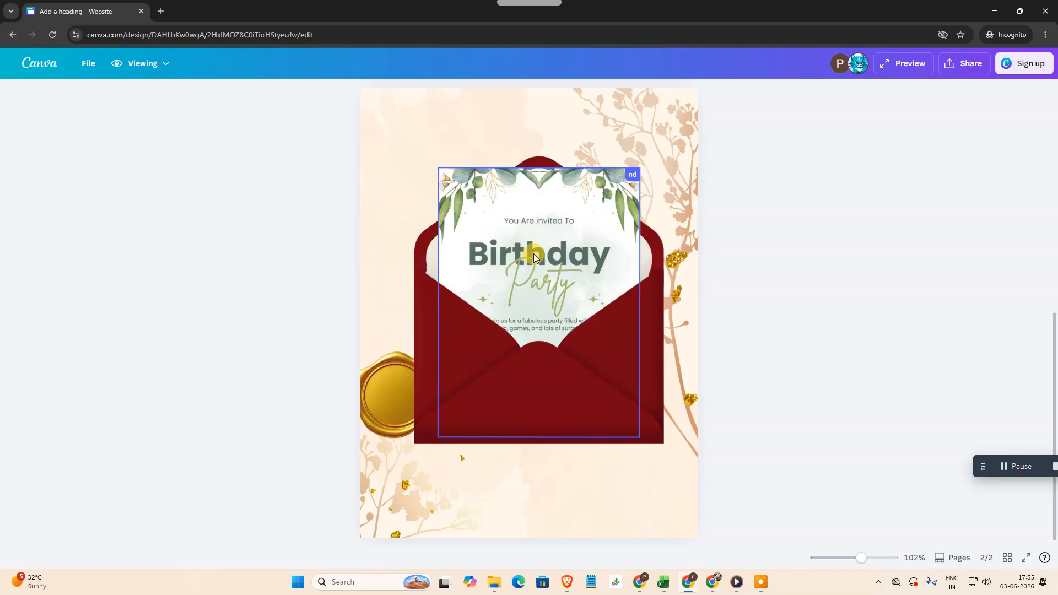
- Reload the shared link as a guest viewer, test TAP TO OPEN again, and close the incognito window
click(469, 42)
key(ctrl+v)
key(Return)
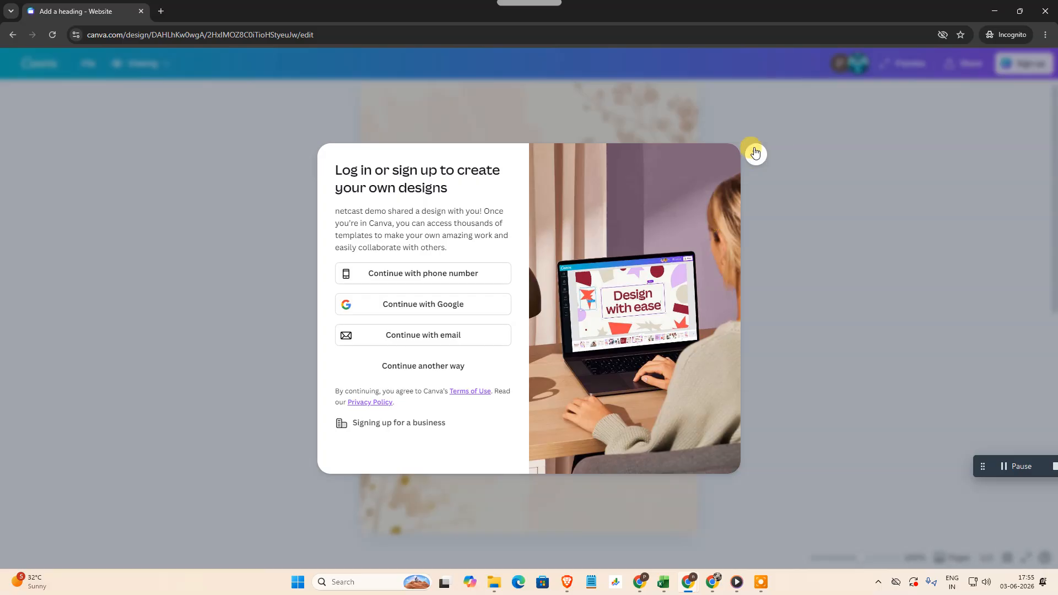
click(755, 153)
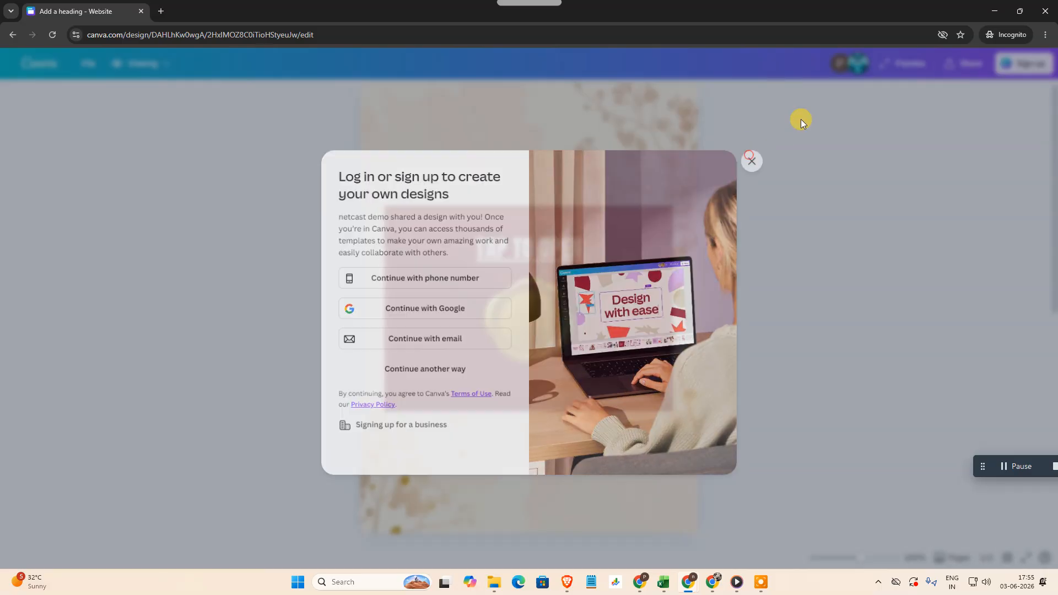
mouse_move(854, 62)
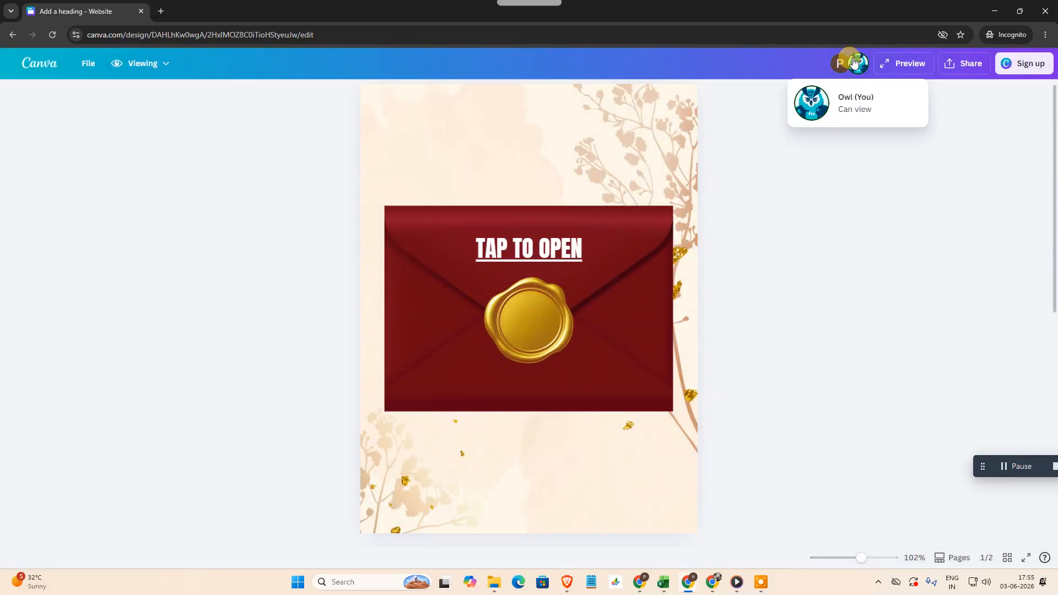
click(531, 248)
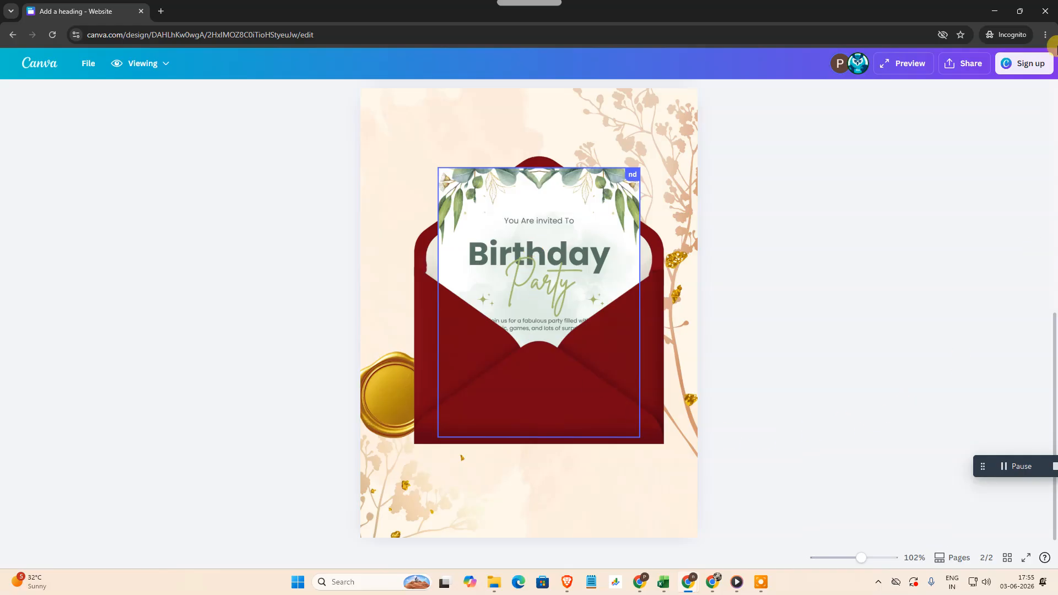
click(1046, 12)
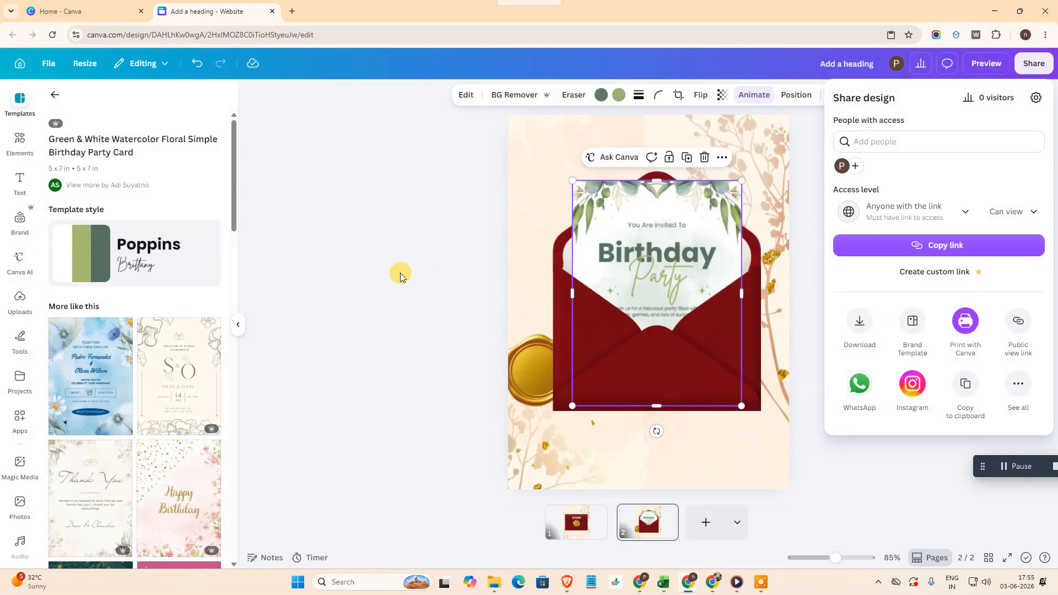
- Check both pages in the editor and review the birthday card's animation settings without changing them
click(401, 276)
click(576, 521)
click(672, 282)
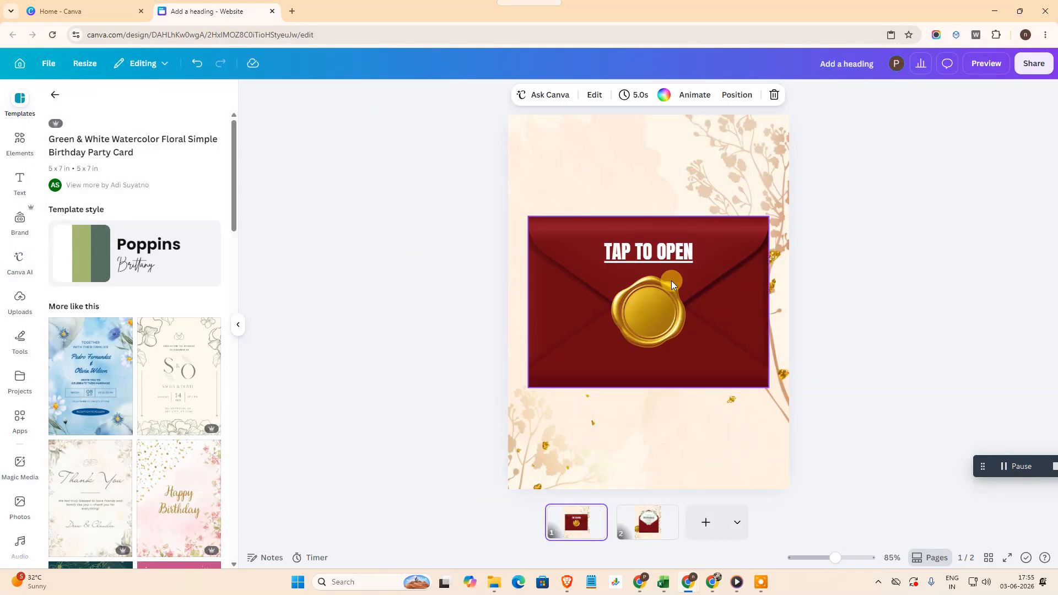
click(644, 531)
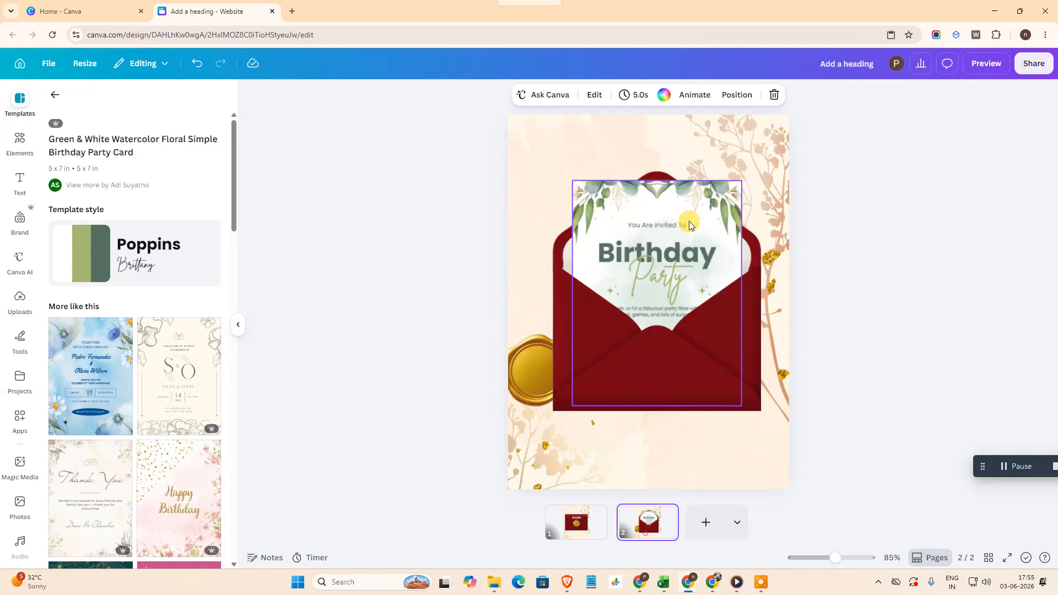
click(679, 230)
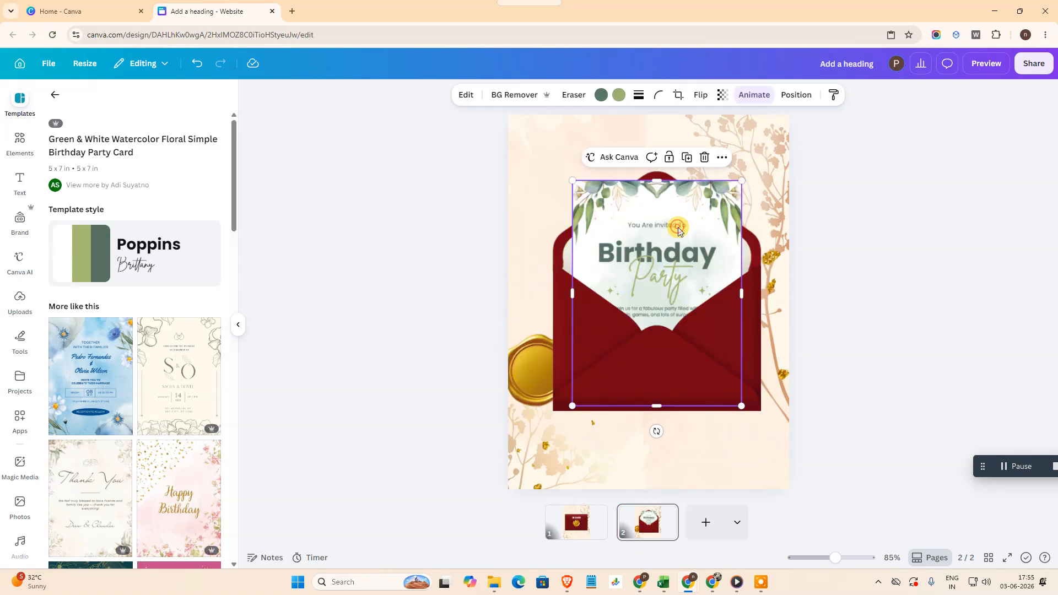
click(737, 95)
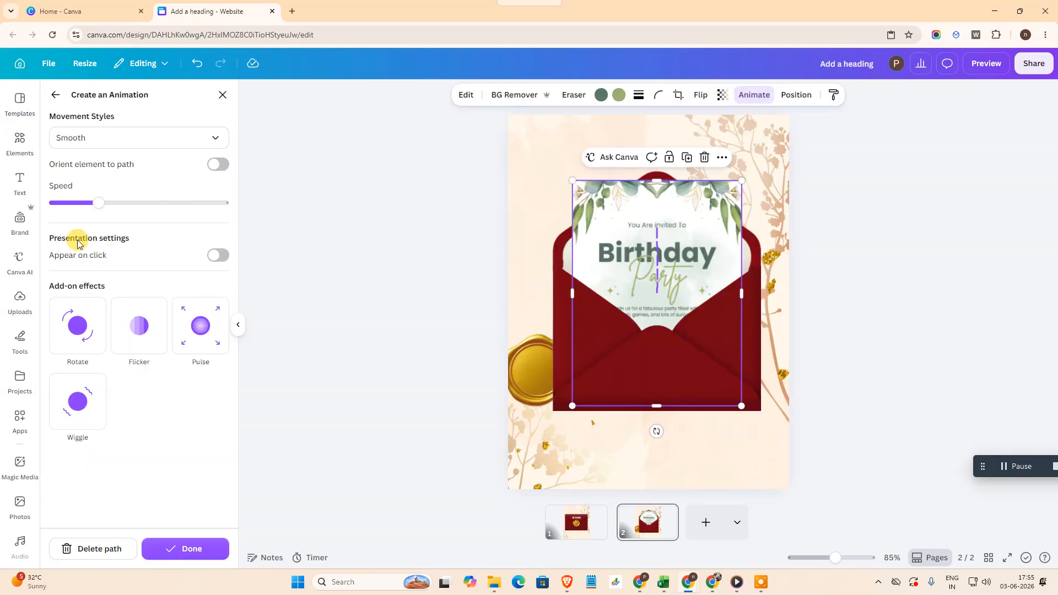
click(199, 554)
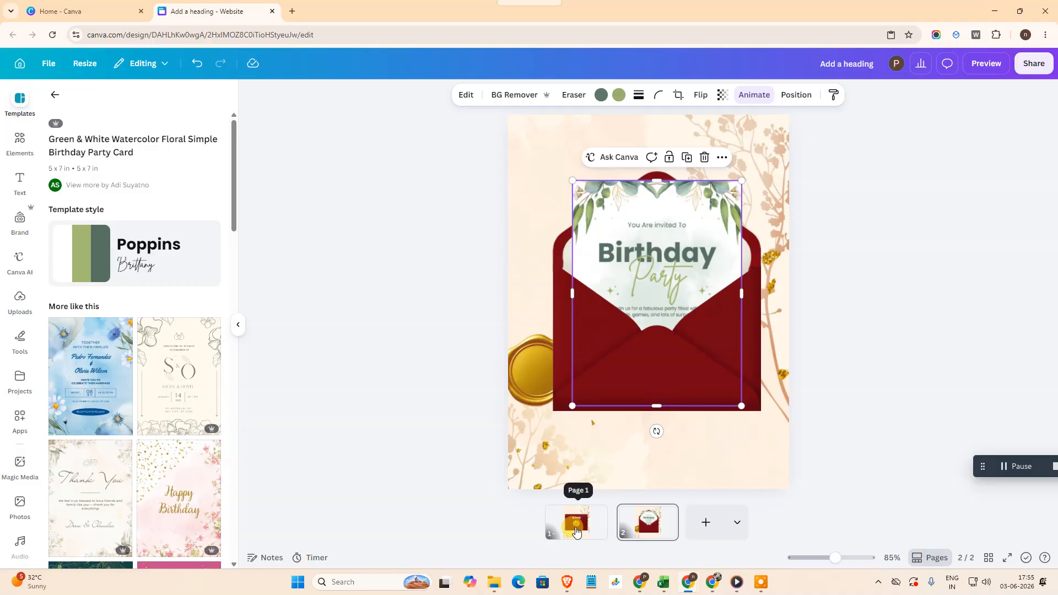
- Play the design's preview from the editor to watch the card slide out of the envelope, and close it
click(662, 421)
click(987, 64)
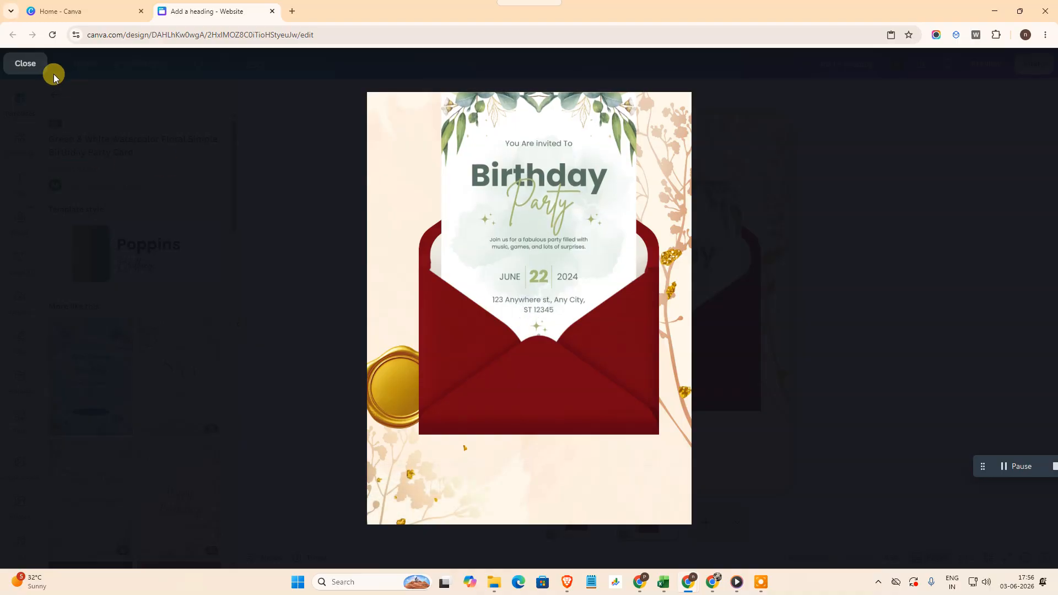
click(42, 65)
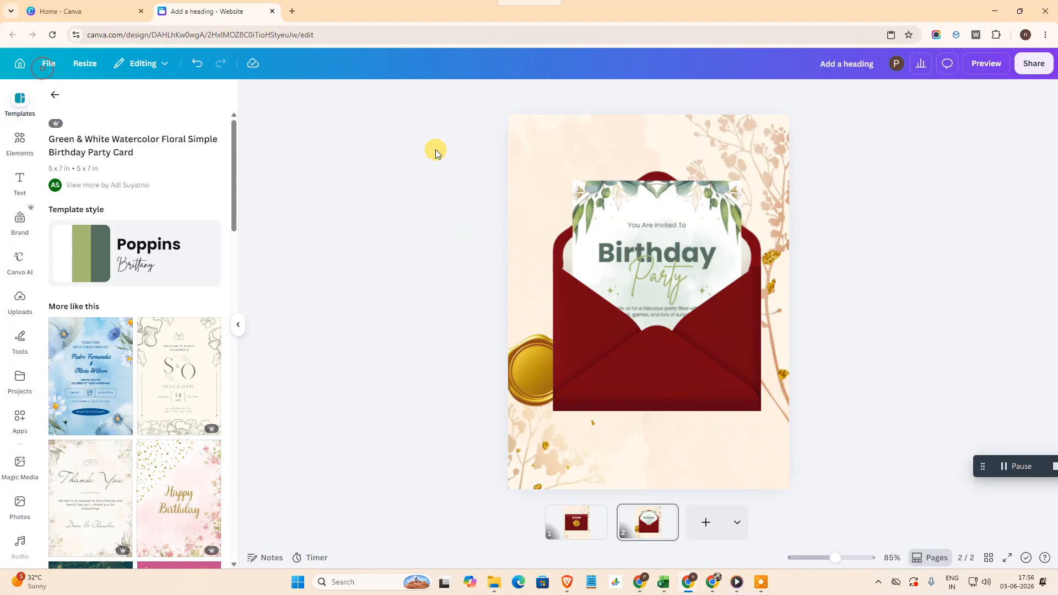
- Copy the design's share link again and load it in a new incognito window
click(1025, 75)
click(927, 252)
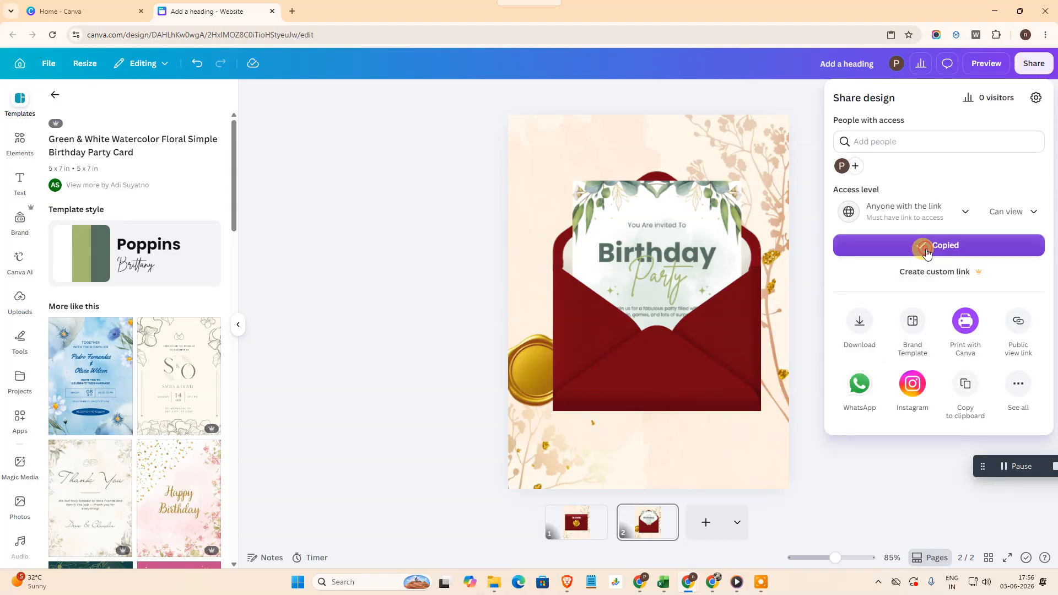
click(1046, 35)
click(933, 88)
key(ctrl+v)
key(Return)
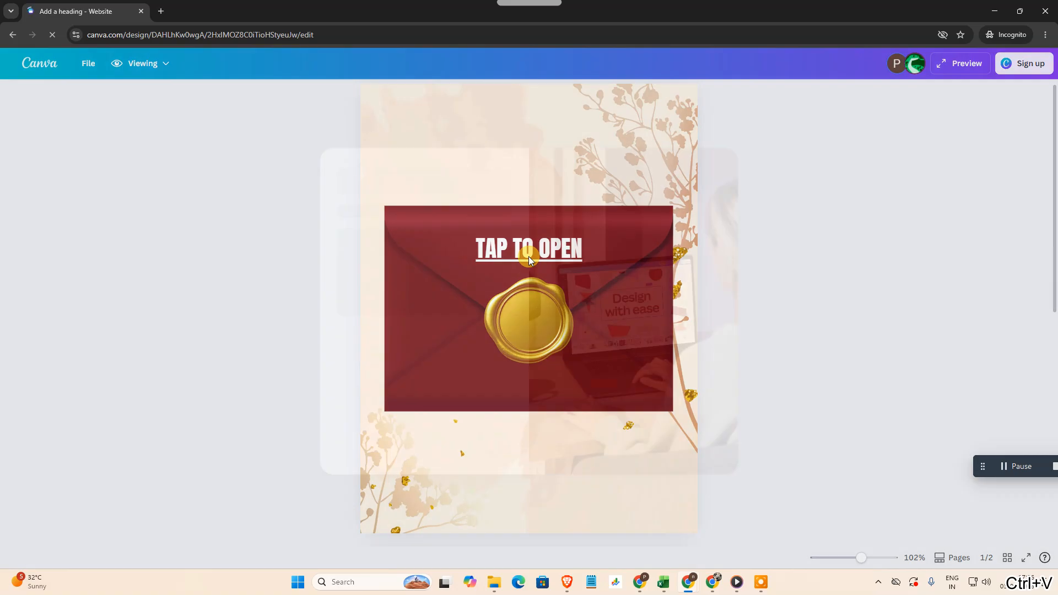
- Dismiss the sign-up prompt, test TAP TO OPEN on the shared page and in its preview playback, and close the preview
click(755, 155)
click(496, 247)
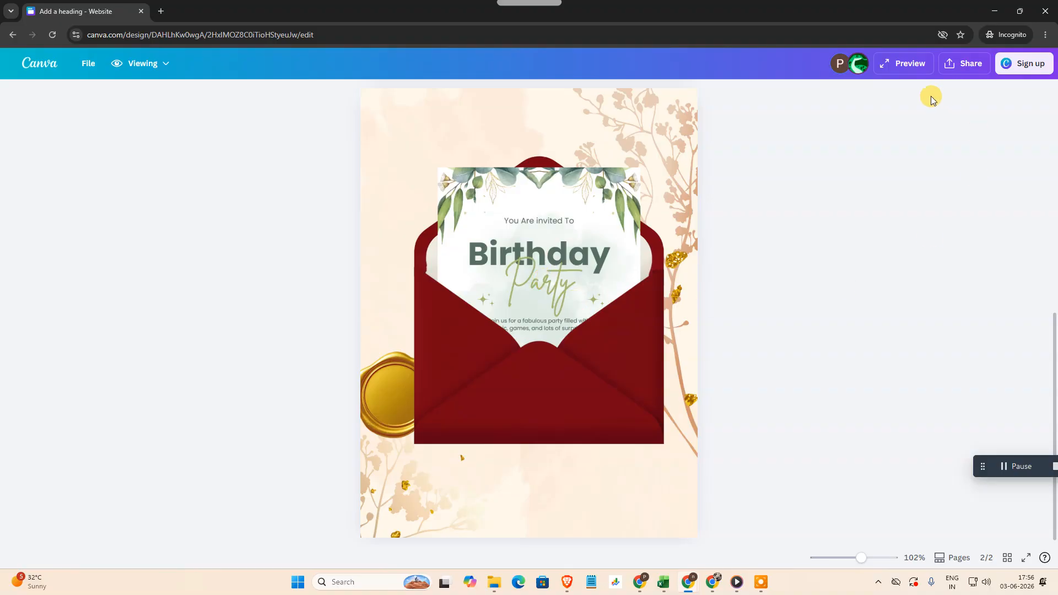
click(904, 63)
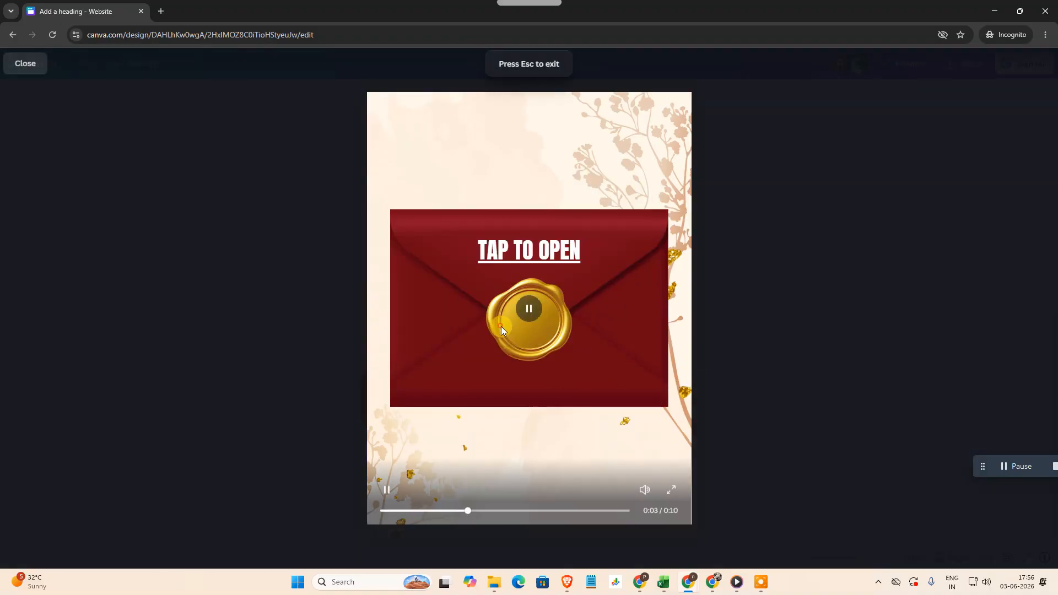
click(529, 258)
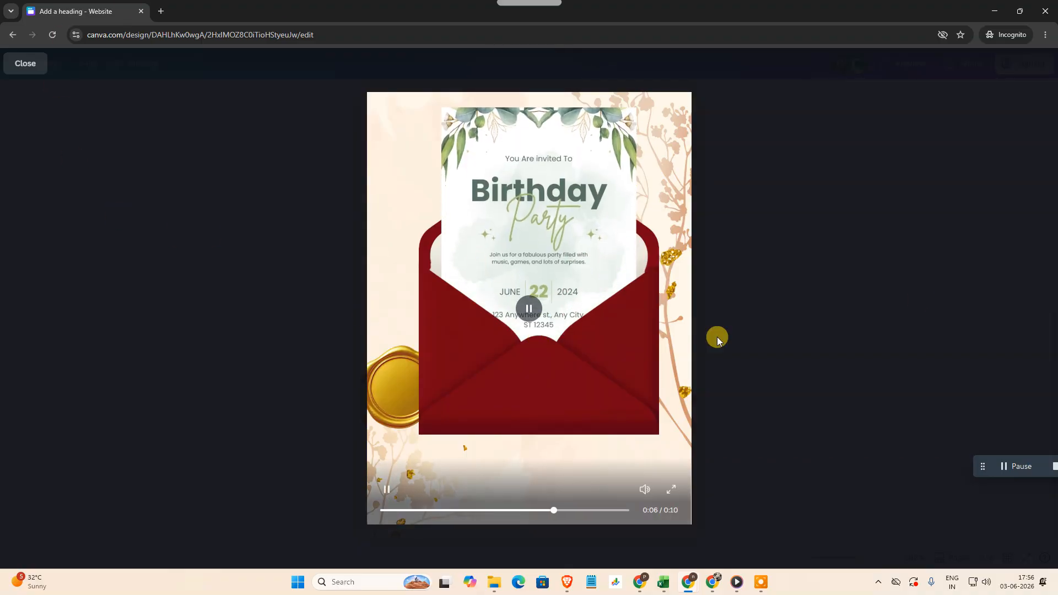
click(25, 65)
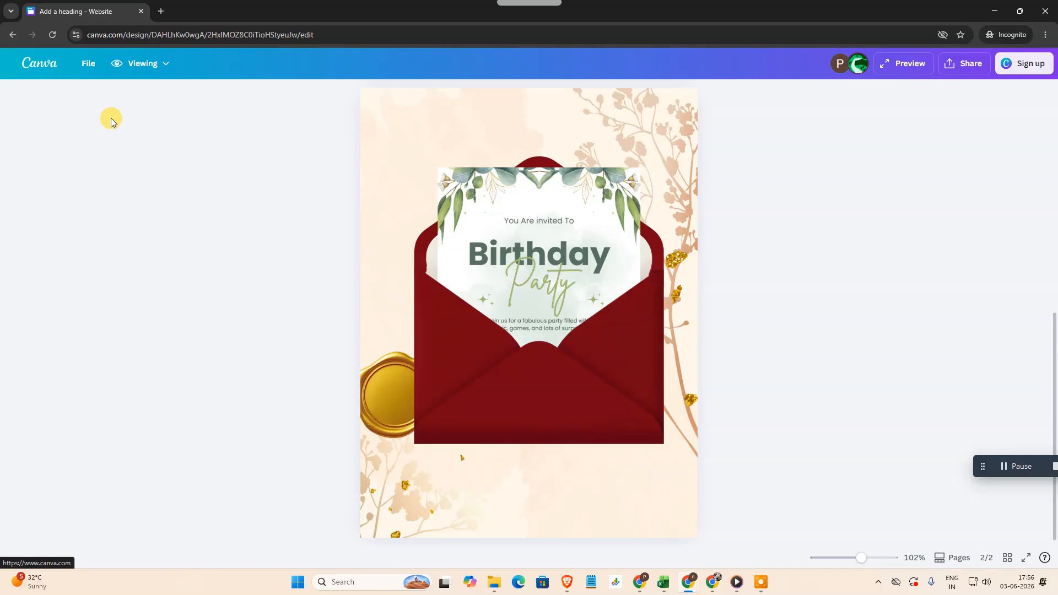